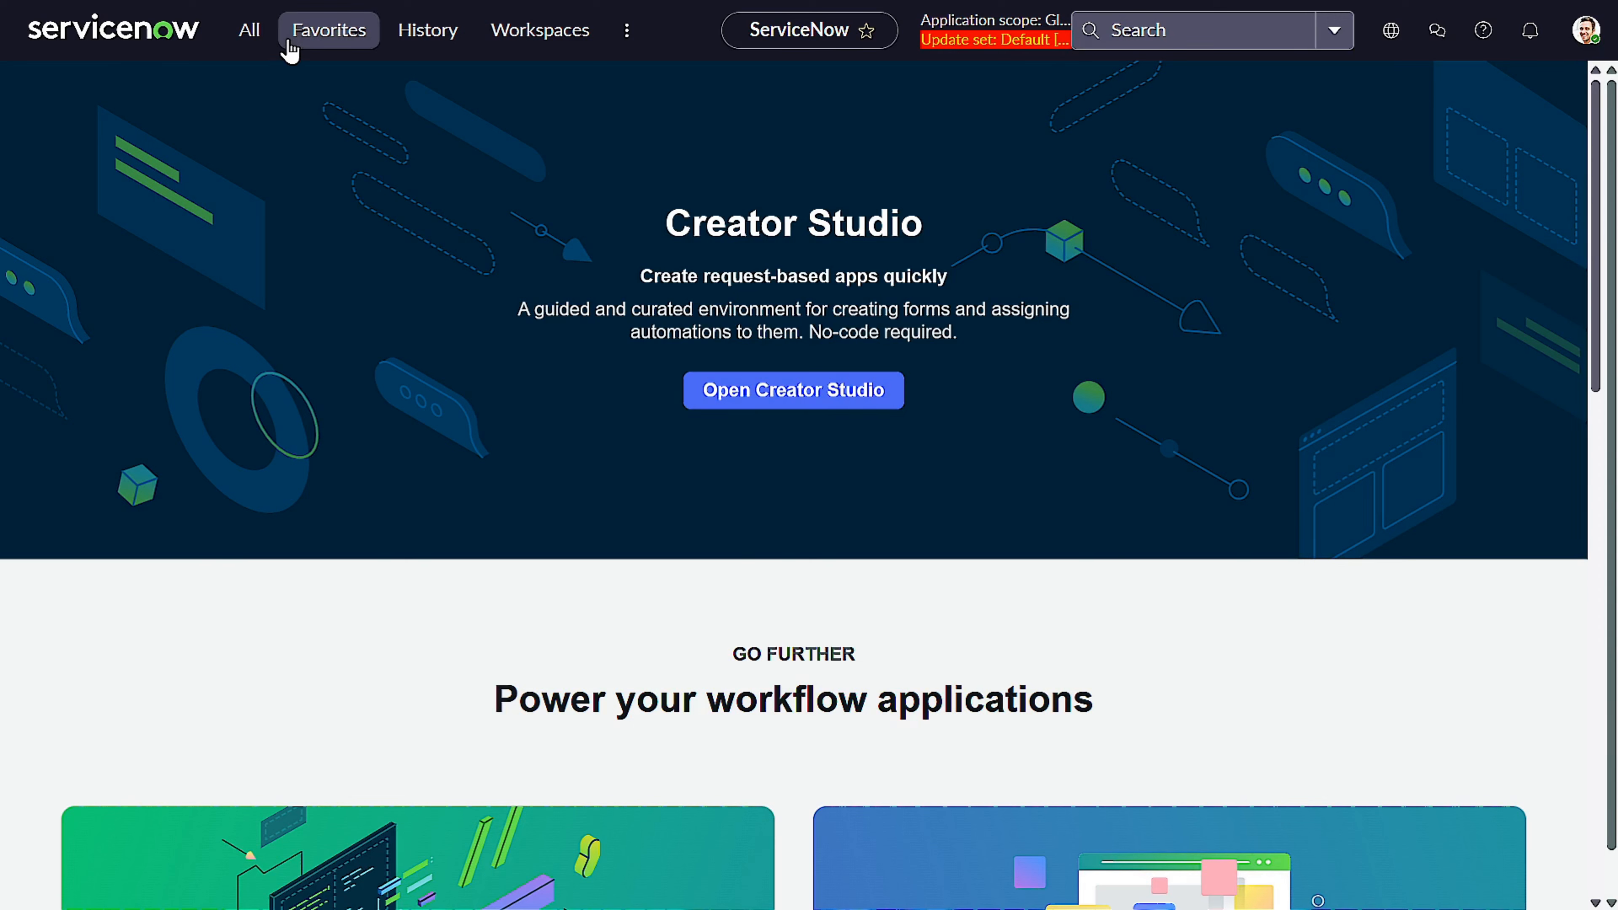
# Open the Reports list from the favorites and start creating a new report
pyautogui.click(251, 32)
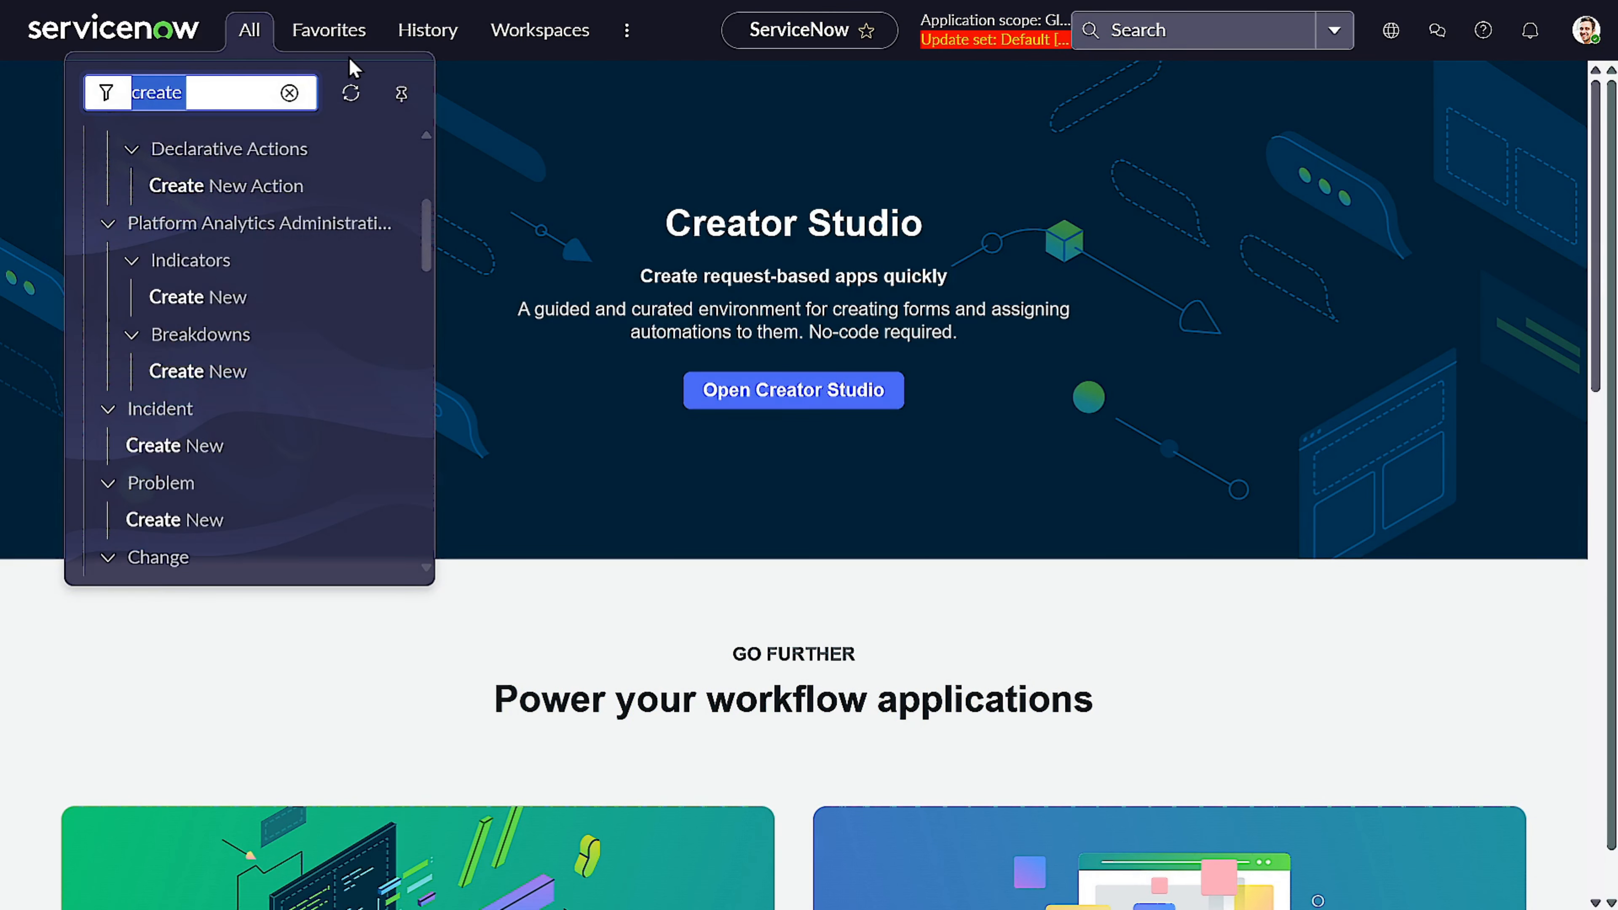
pyautogui.click(329, 32)
pyautogui.click(222, 332)
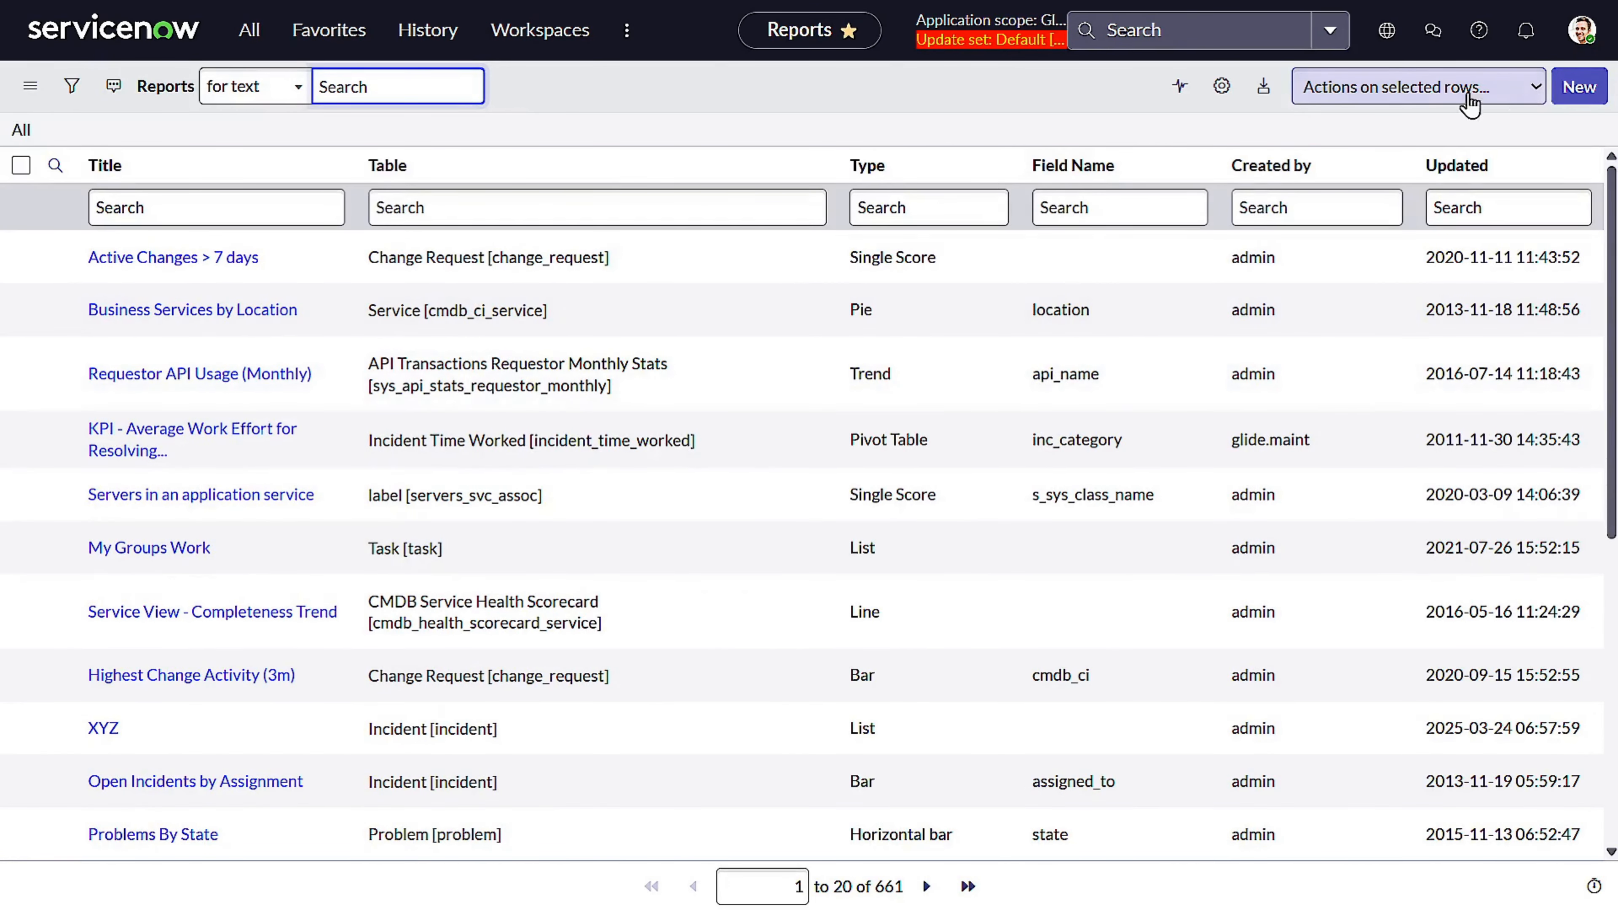
pyautogui.click(1575, 94)
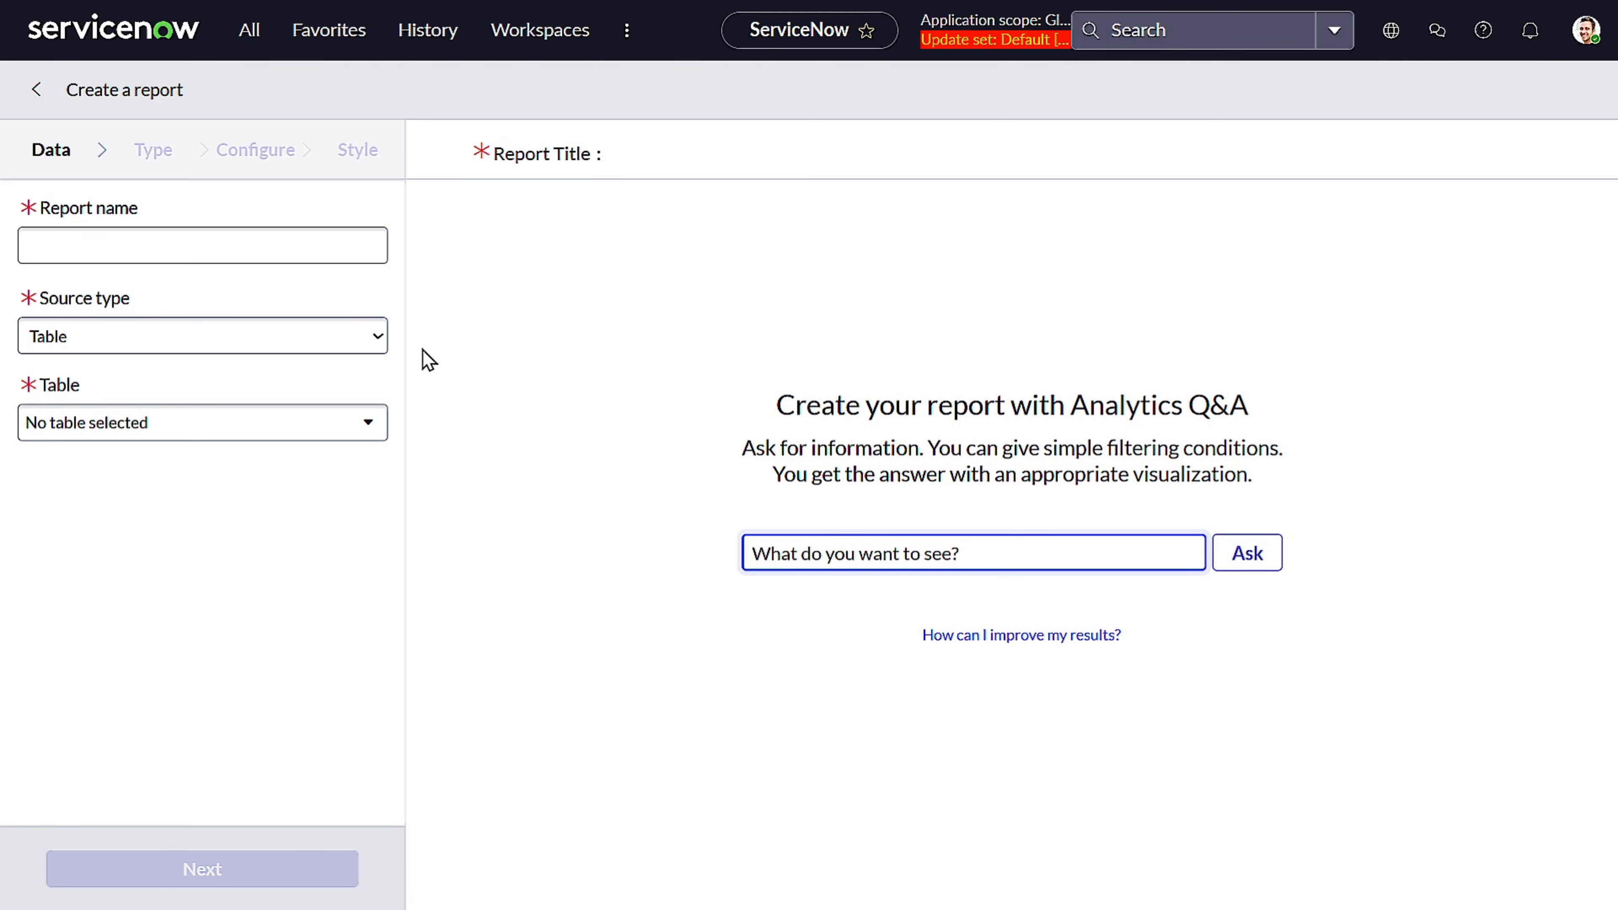
# Name the report Test Report
pyautogui.click(312, 233)
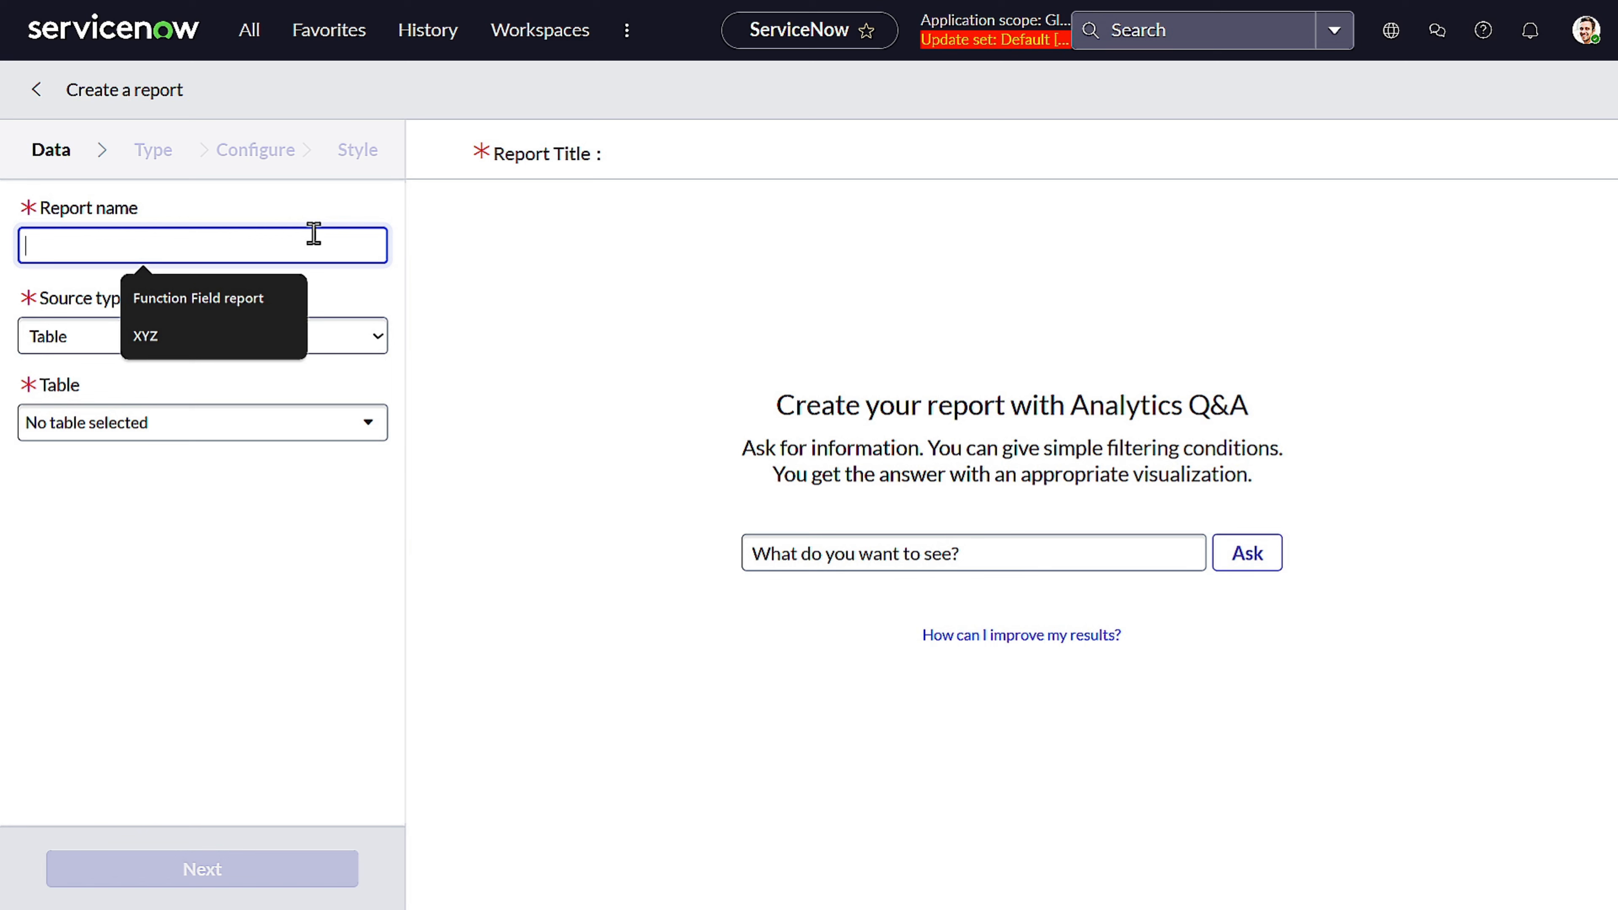
pyautogui.write('Test ')
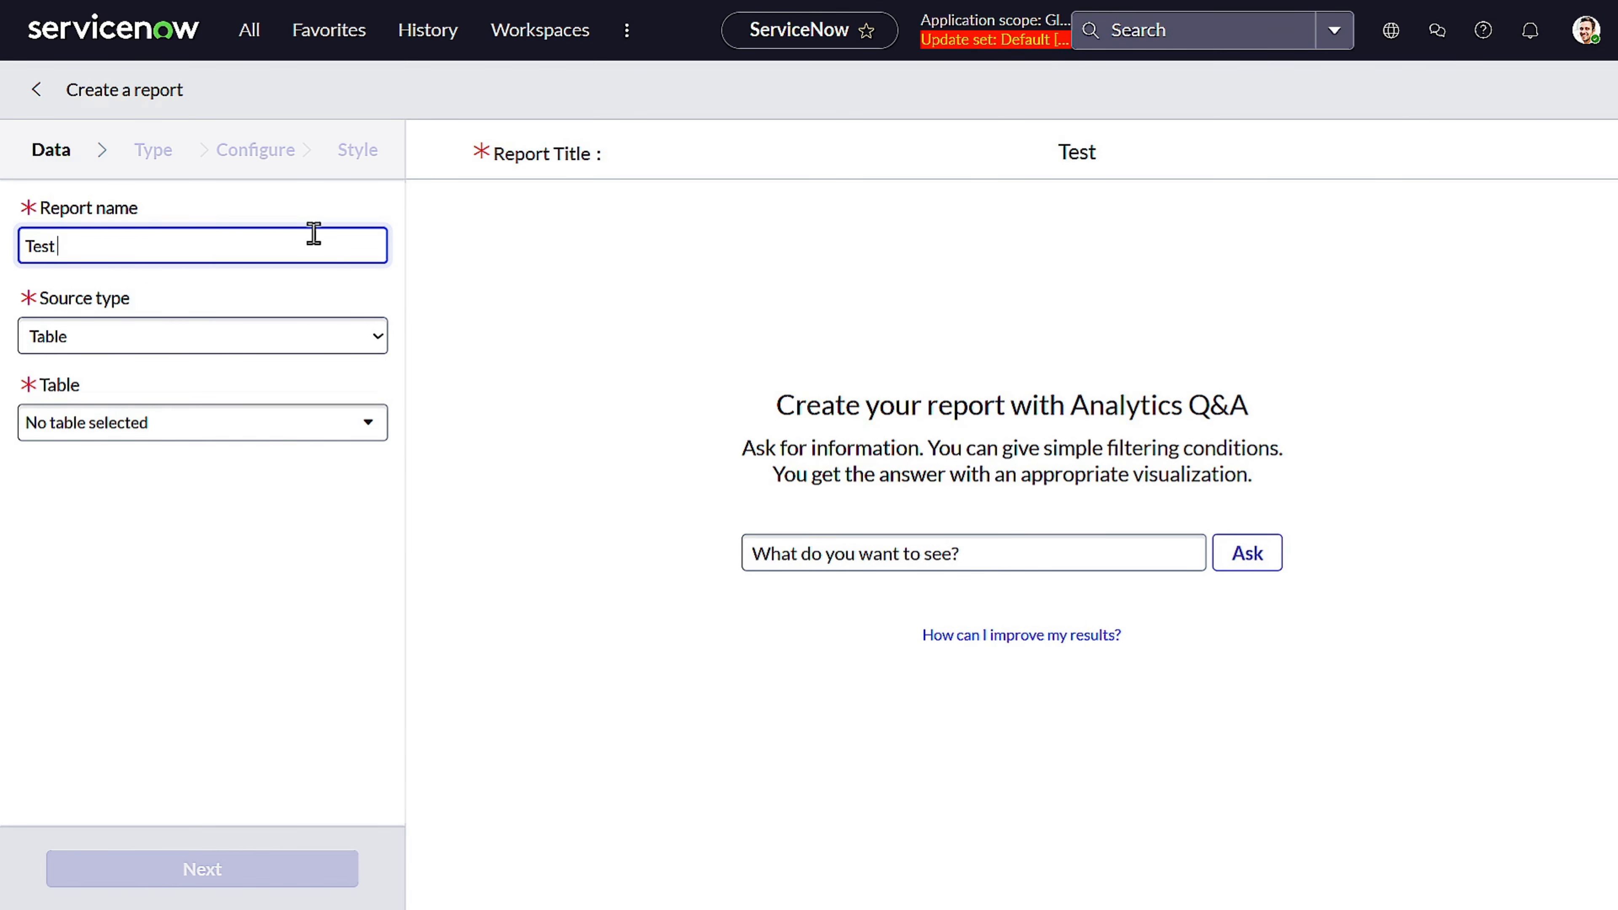
pyautogui.write('report')
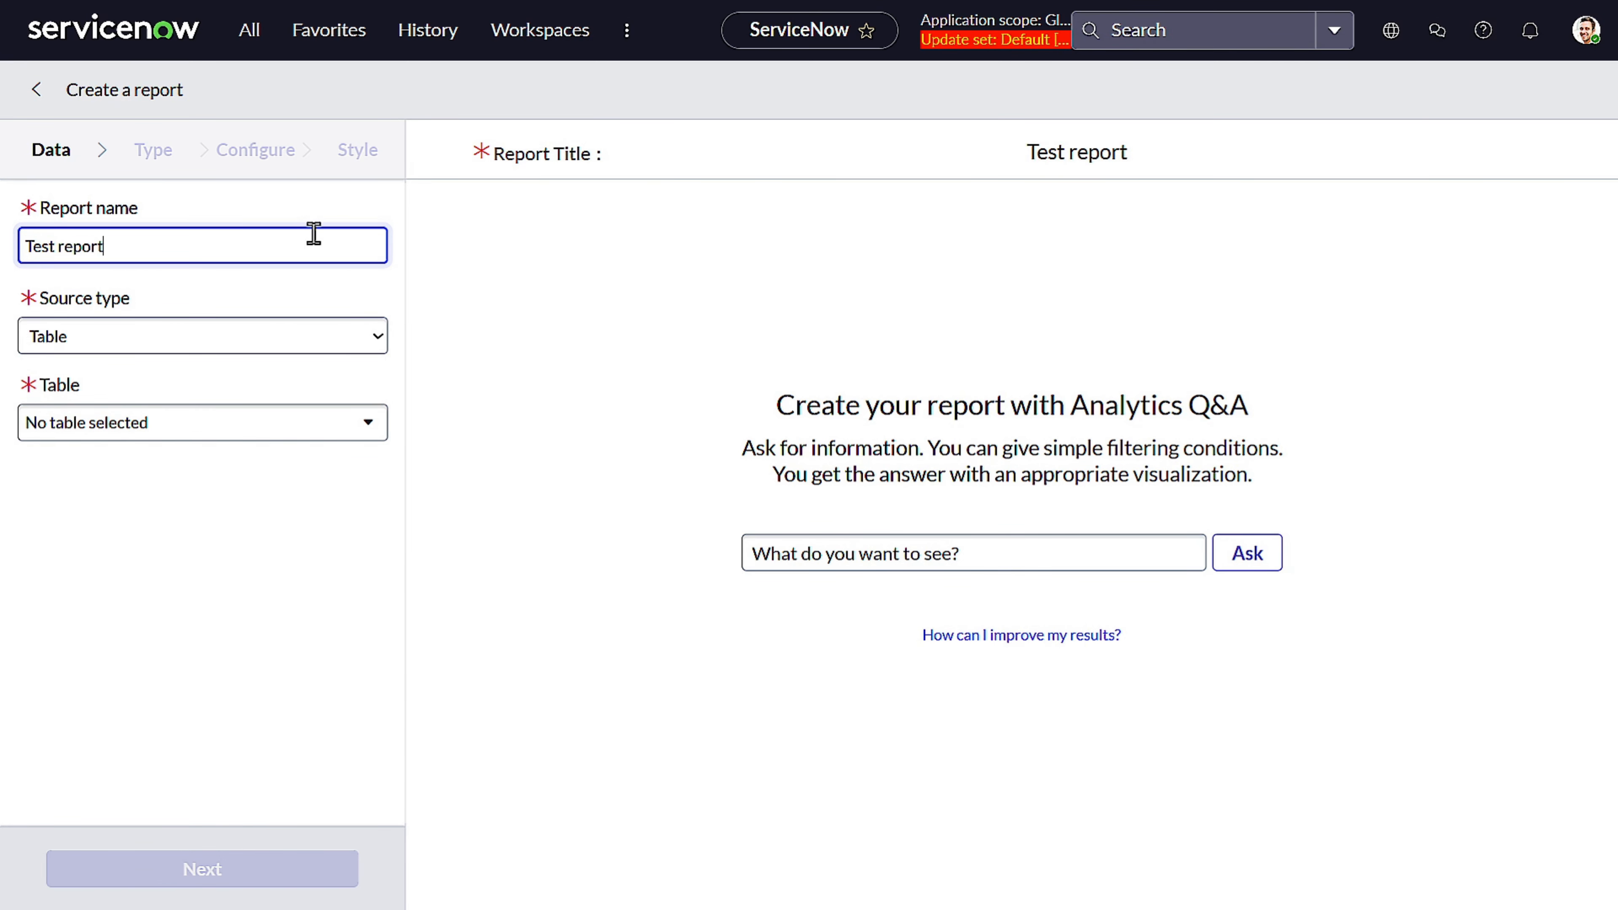
pyautogui.press('BackSpace')
pyautogui.press('BackSpace')
pyautogui.press('BackSpace')
pyautogui.press('BackSpace')
pyautogui.press('BackSpace')
pyautogui.press('BackSpace')
pyautogui.press('BackSpace')
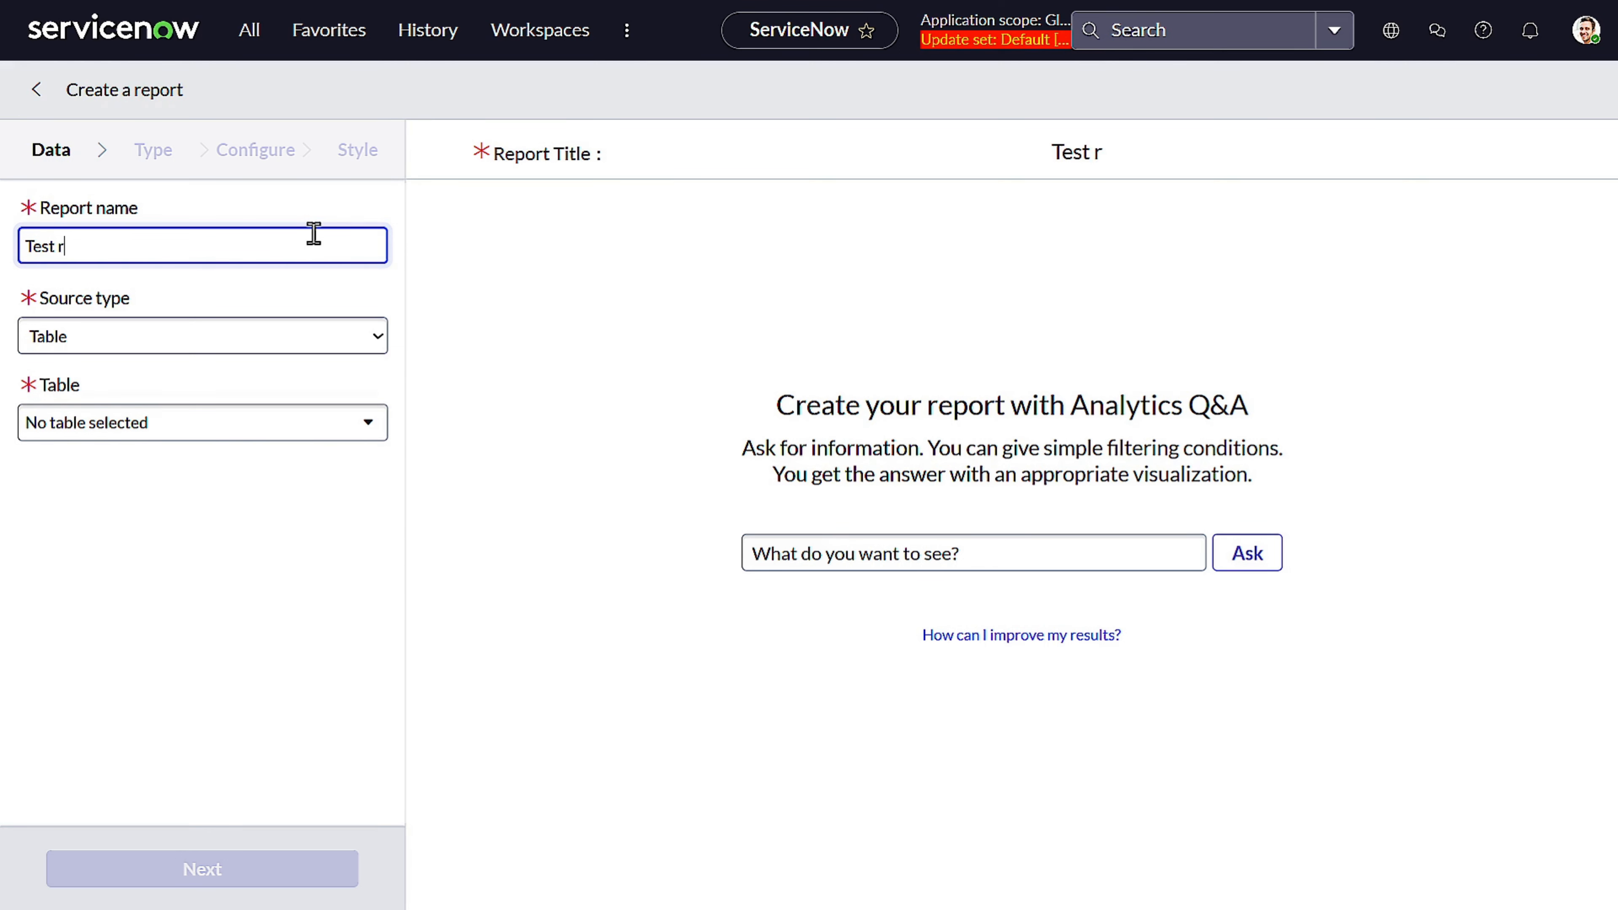
pyautogui.write('Report')
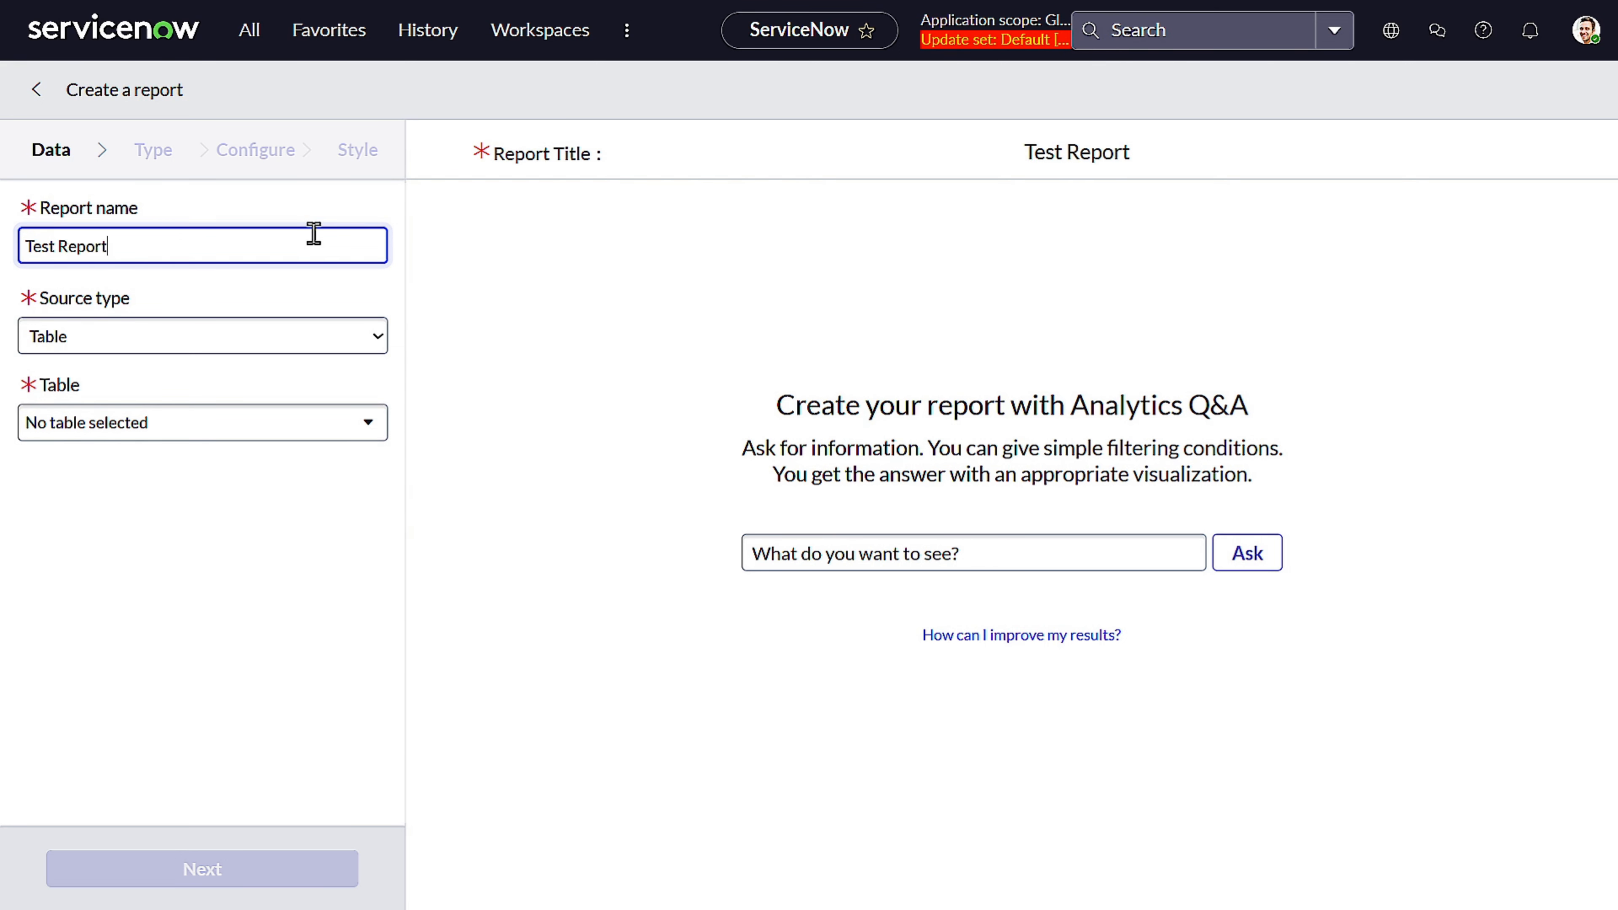
# Keep the source type as Table and choose the Incident [incident] table as the report's data
pyautogui.click(291, 333)
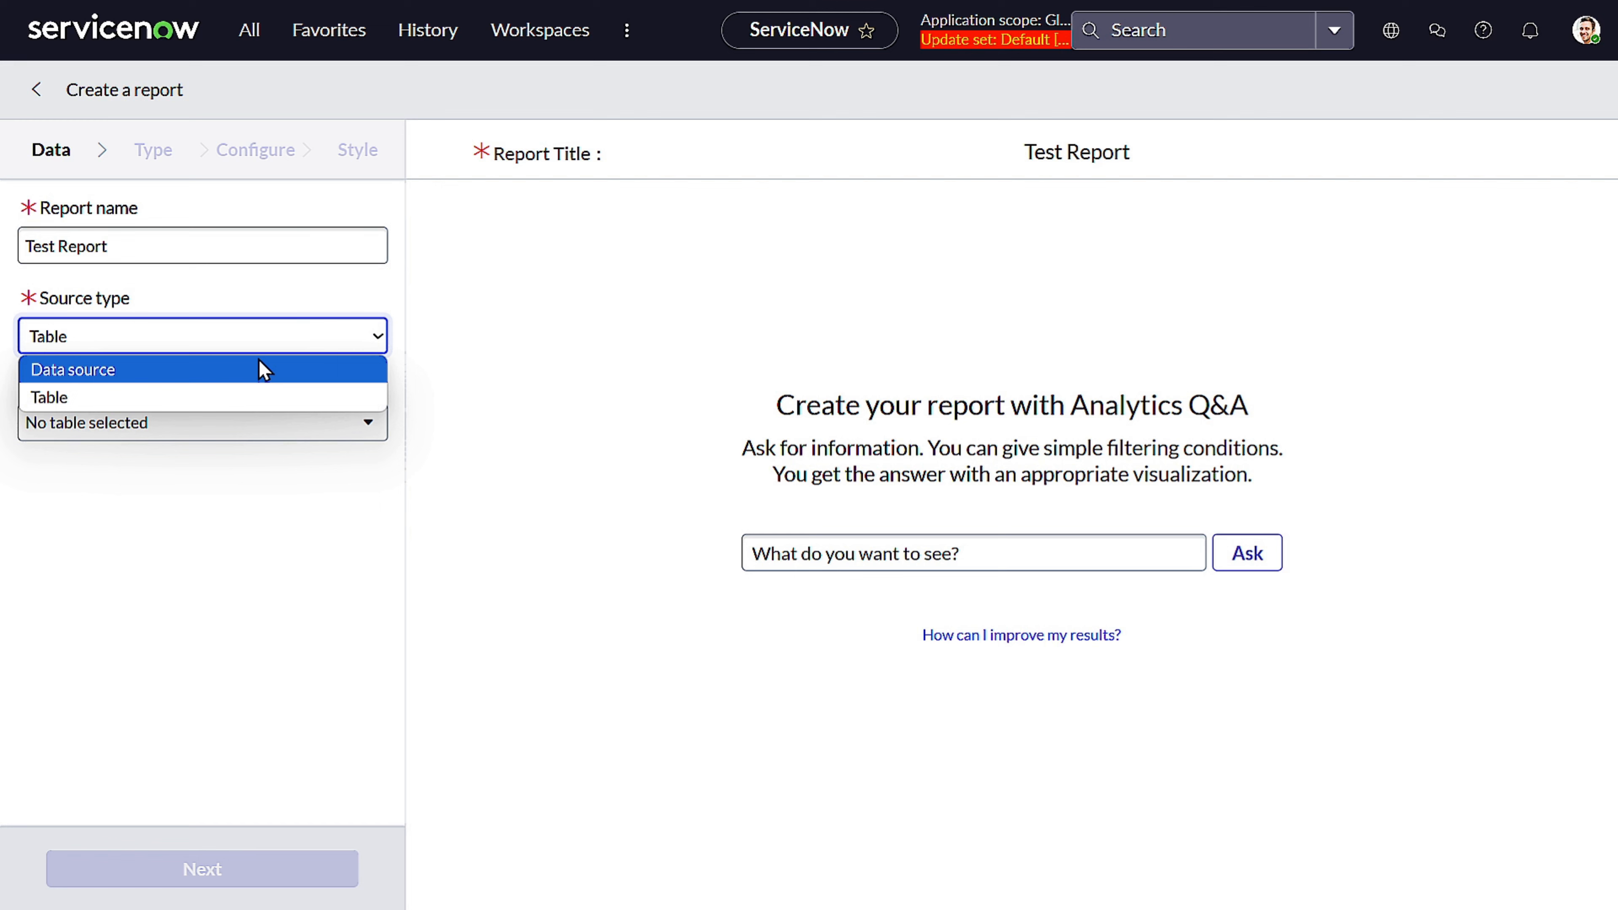
pyautogui.click(198, 389)
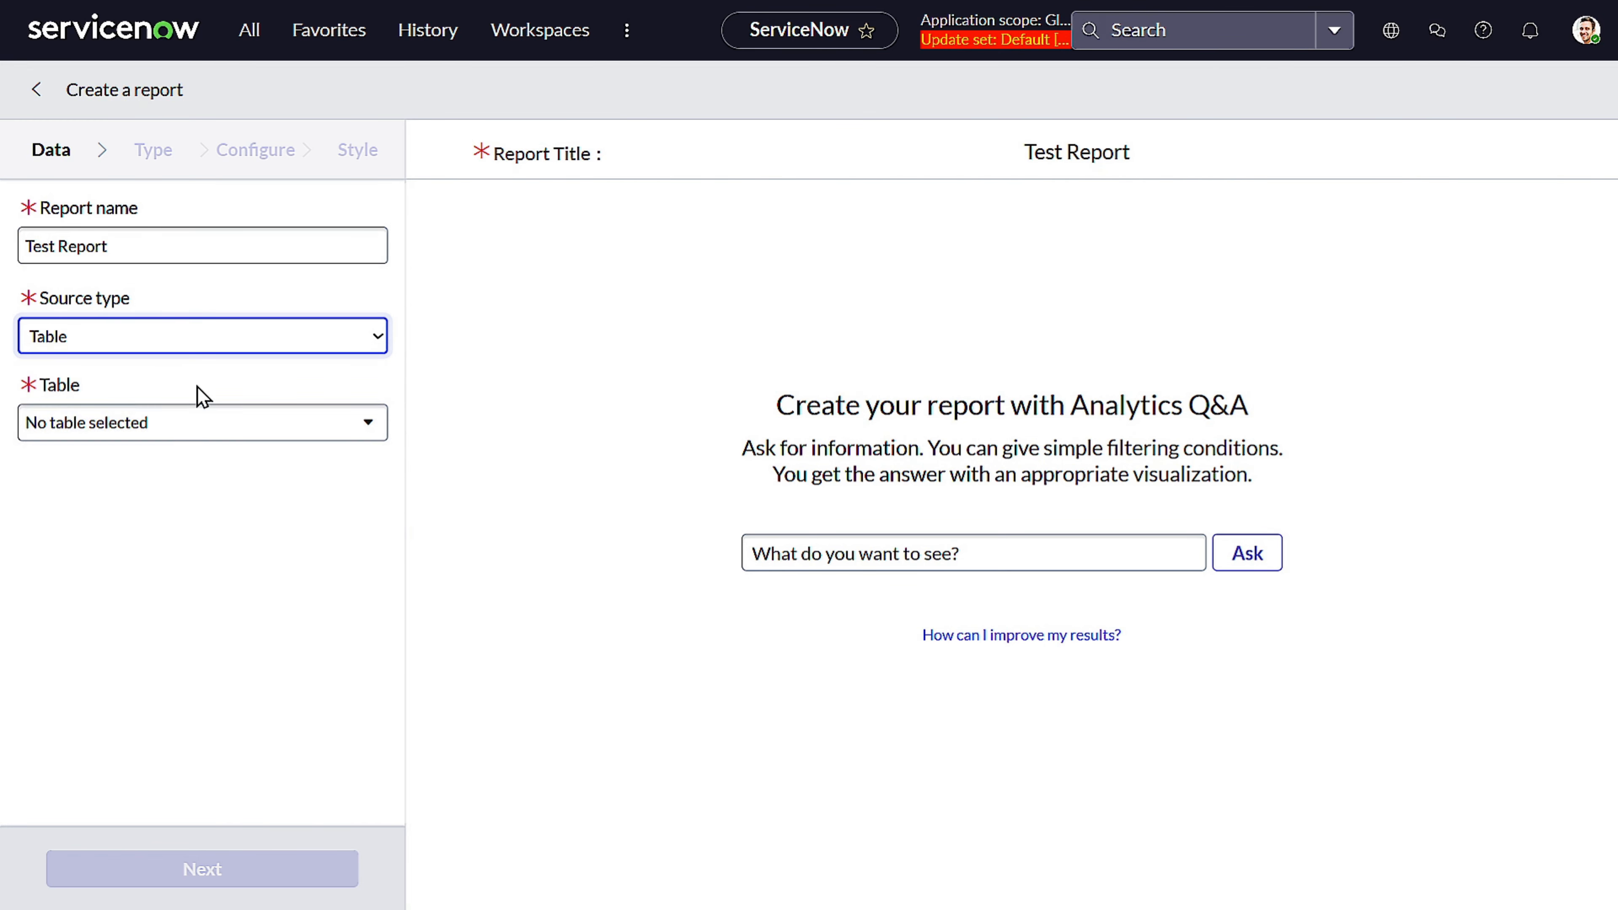
pyautogui.click(203, 417)
pyautogui.write('inci')
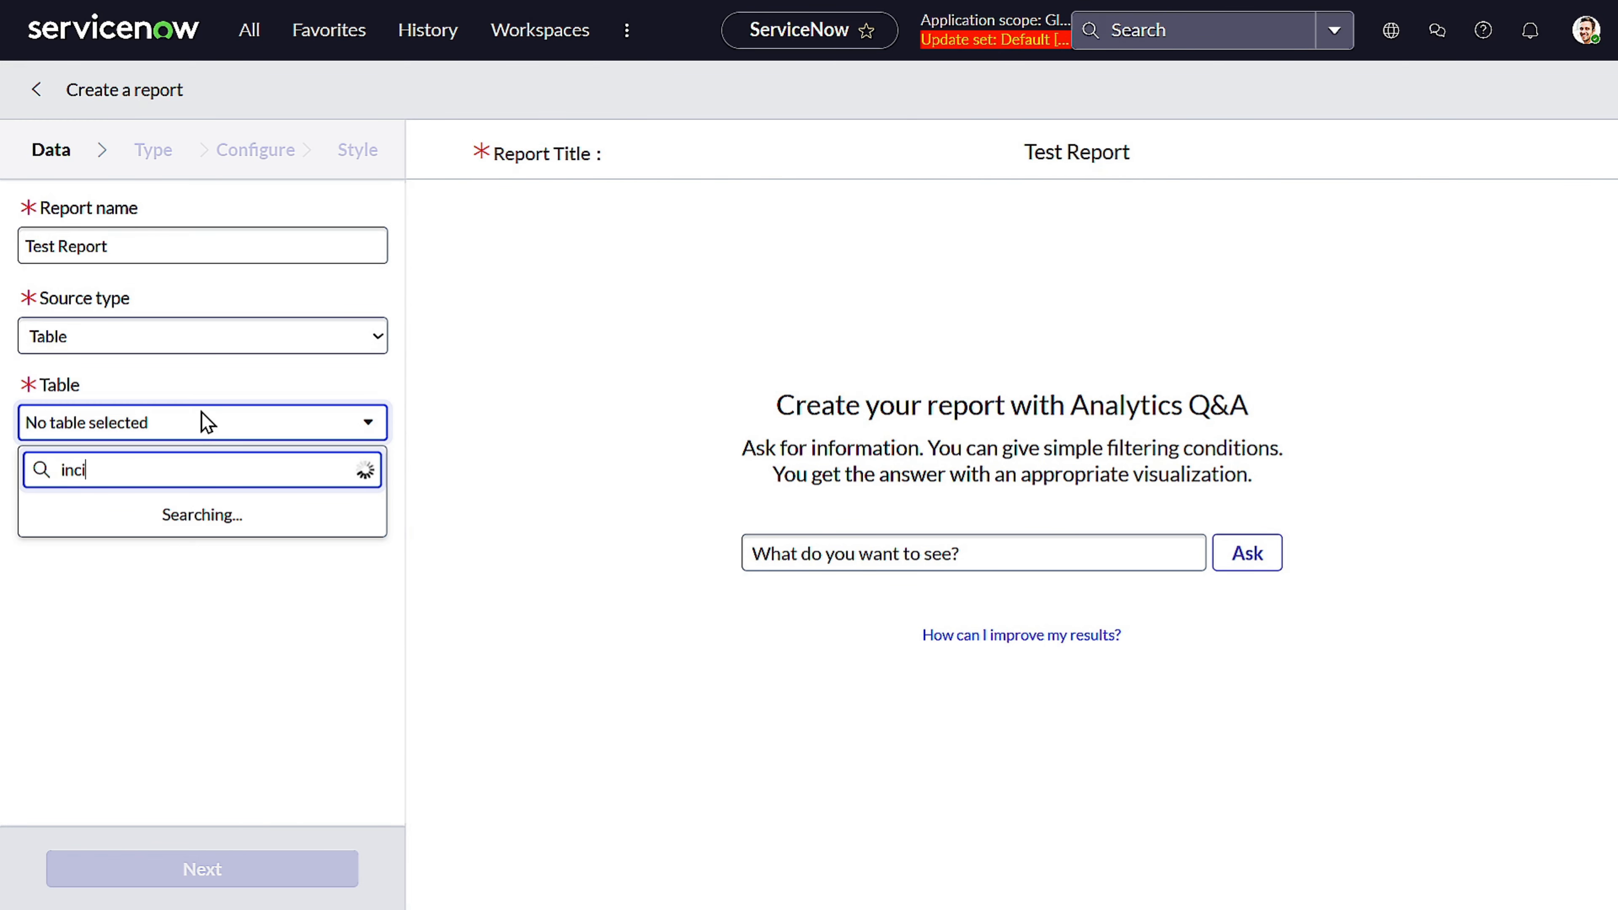
pyautogui.write('dent')
pyautogui.click(263, 538)
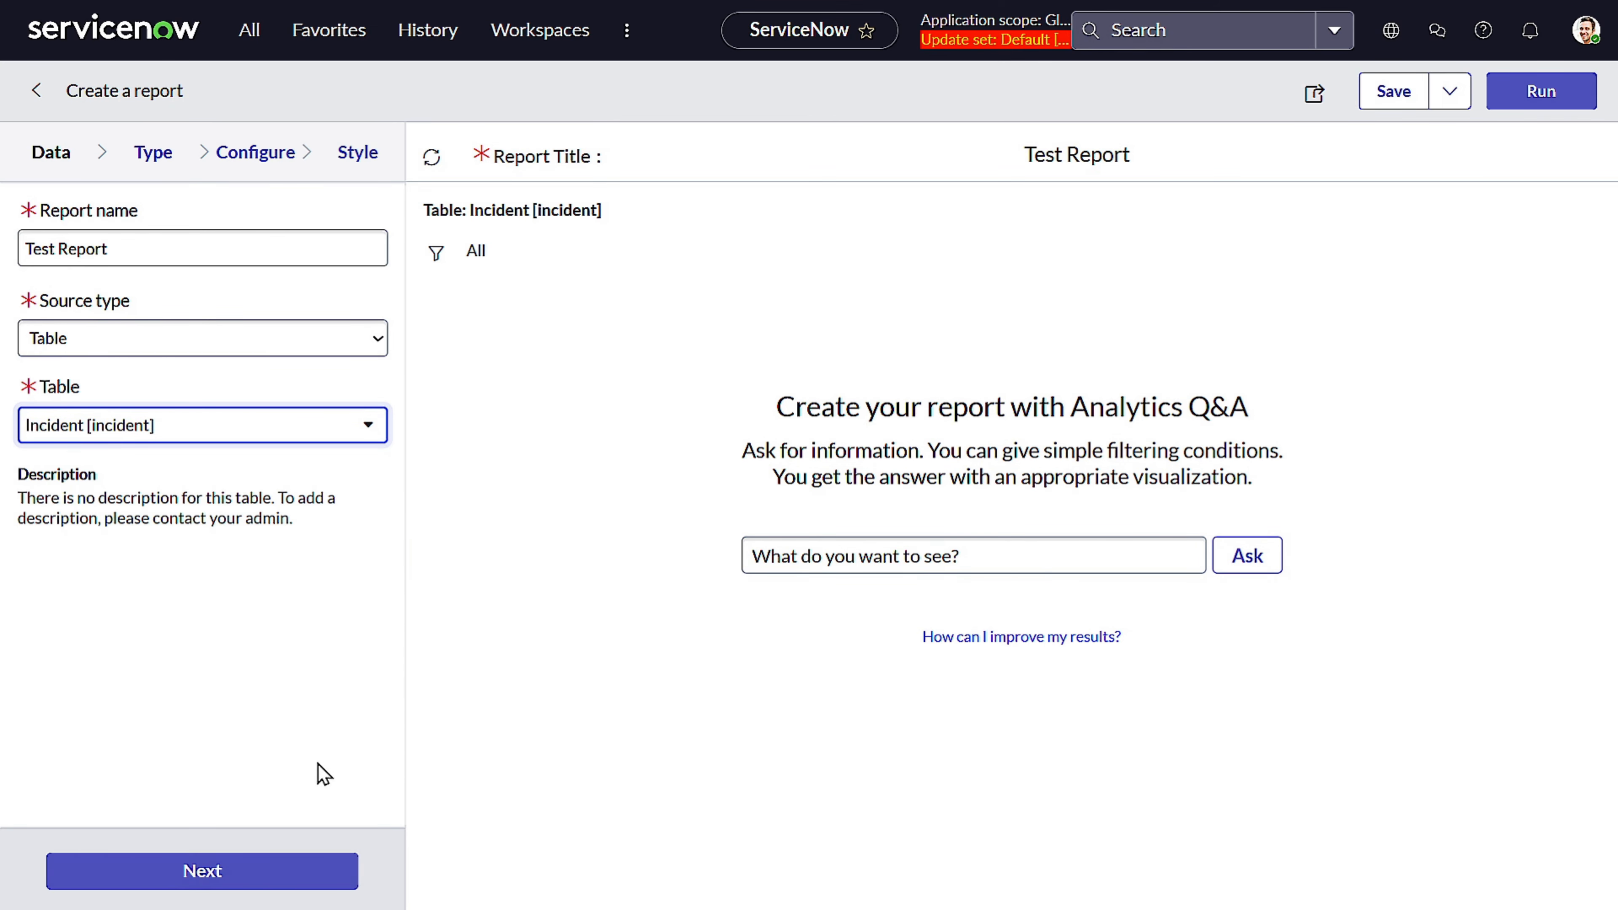
# Advance through the visualization type step to the report's Configure settings
pyautogui.click(263, 871)
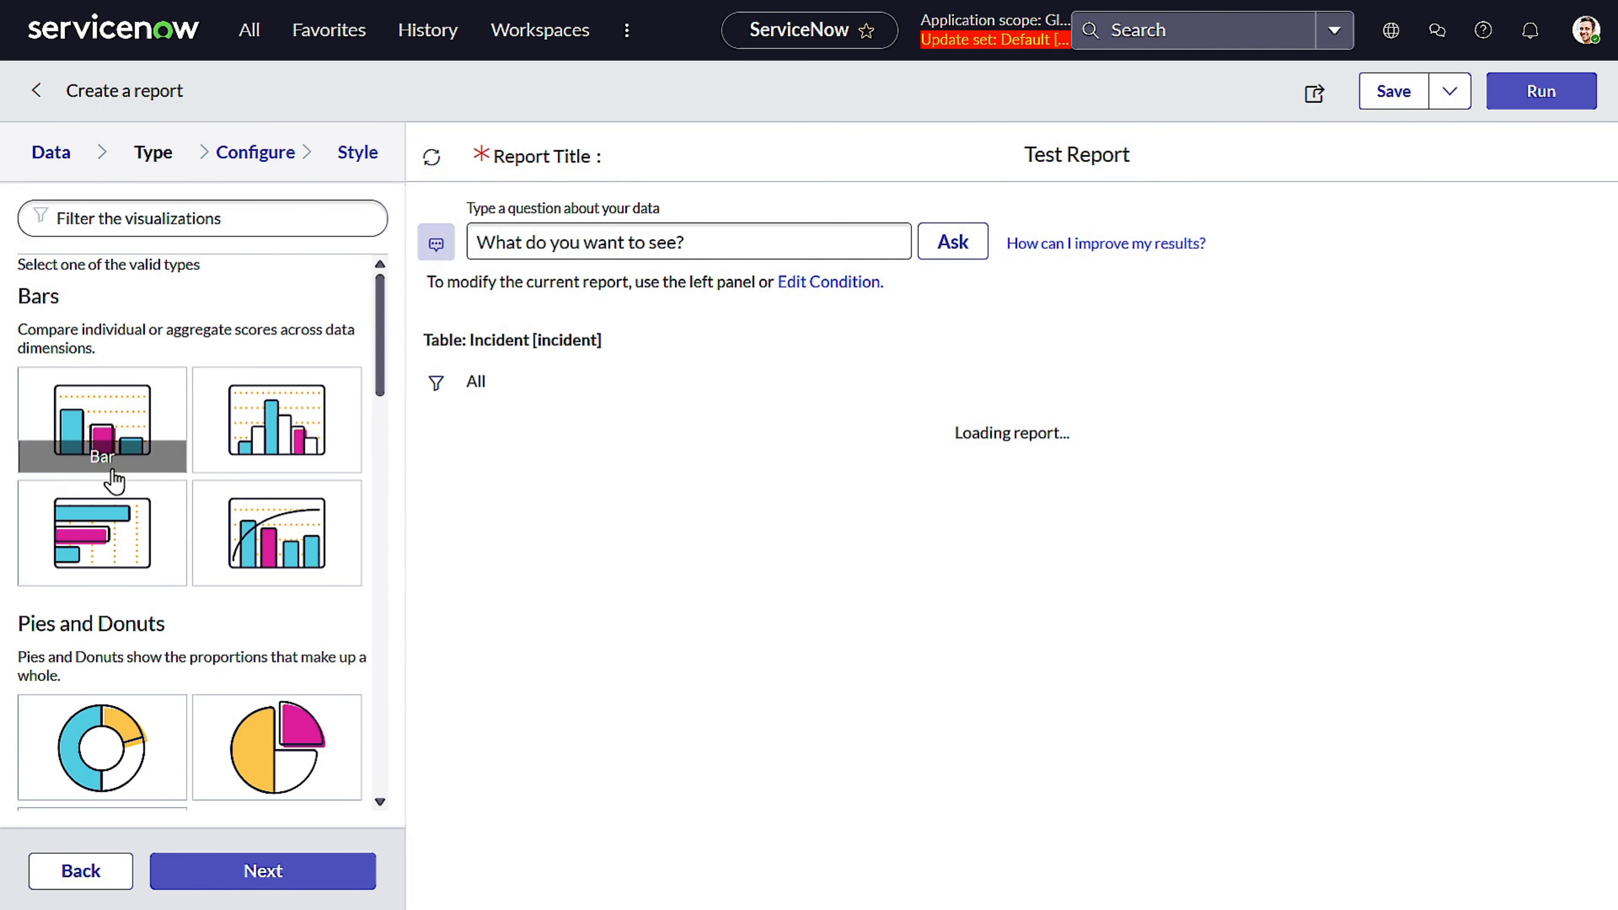
pyautogui.scroll(-4, 112, 478)
pyautogui.scroll(-3, 113, 482)
pyautogui.scroll(6, 105, 538)
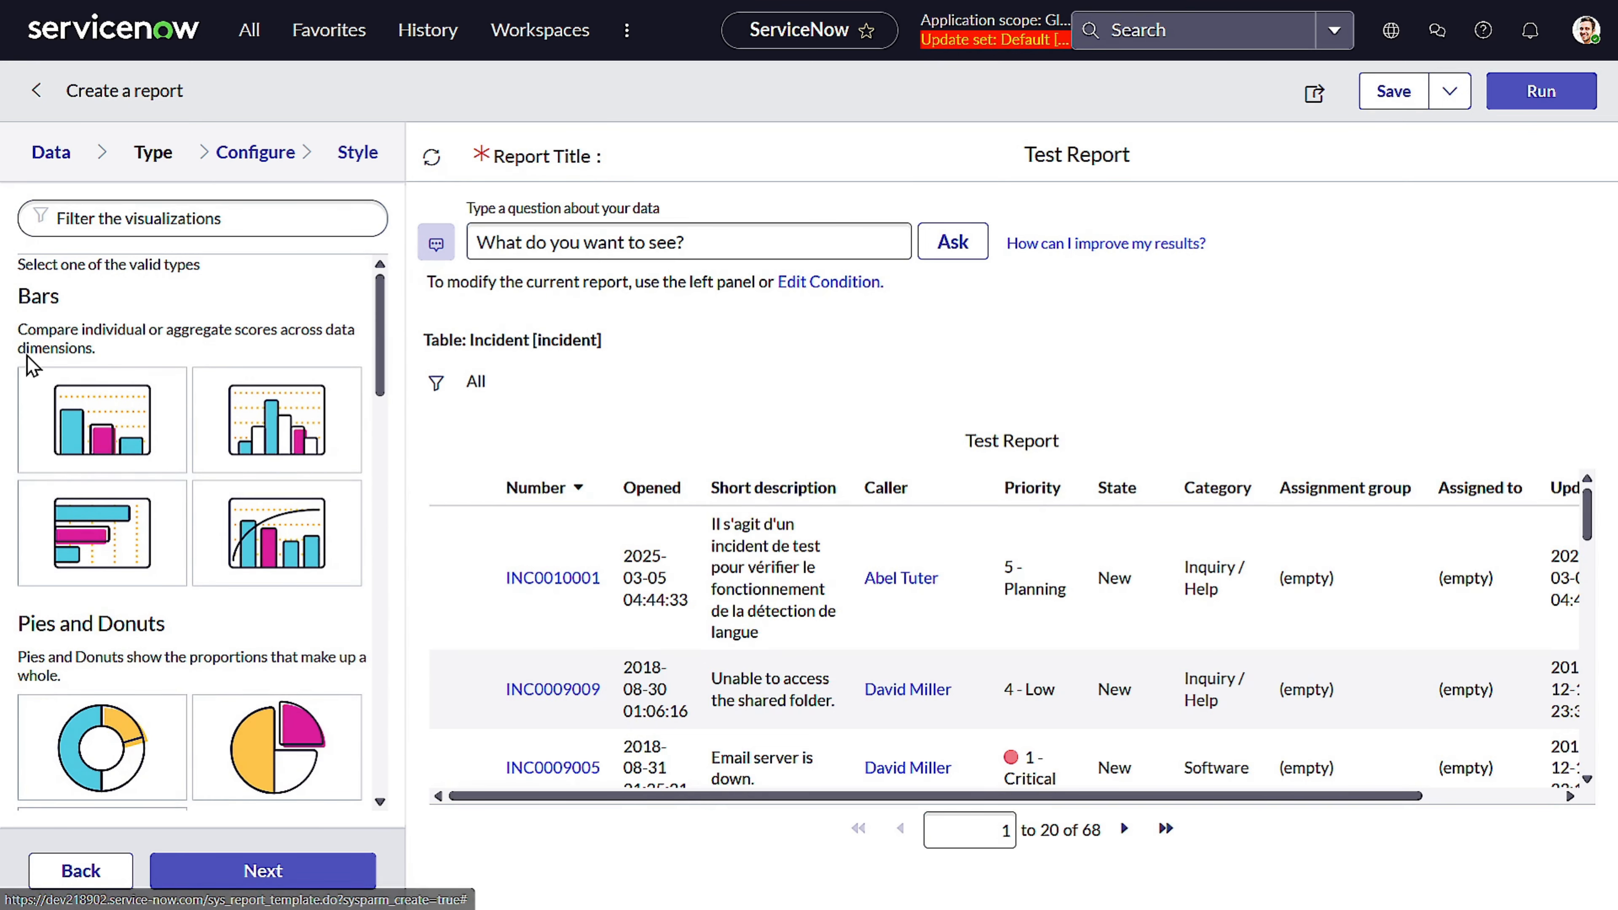
pyautogui.scroll(-4, 92, 510)
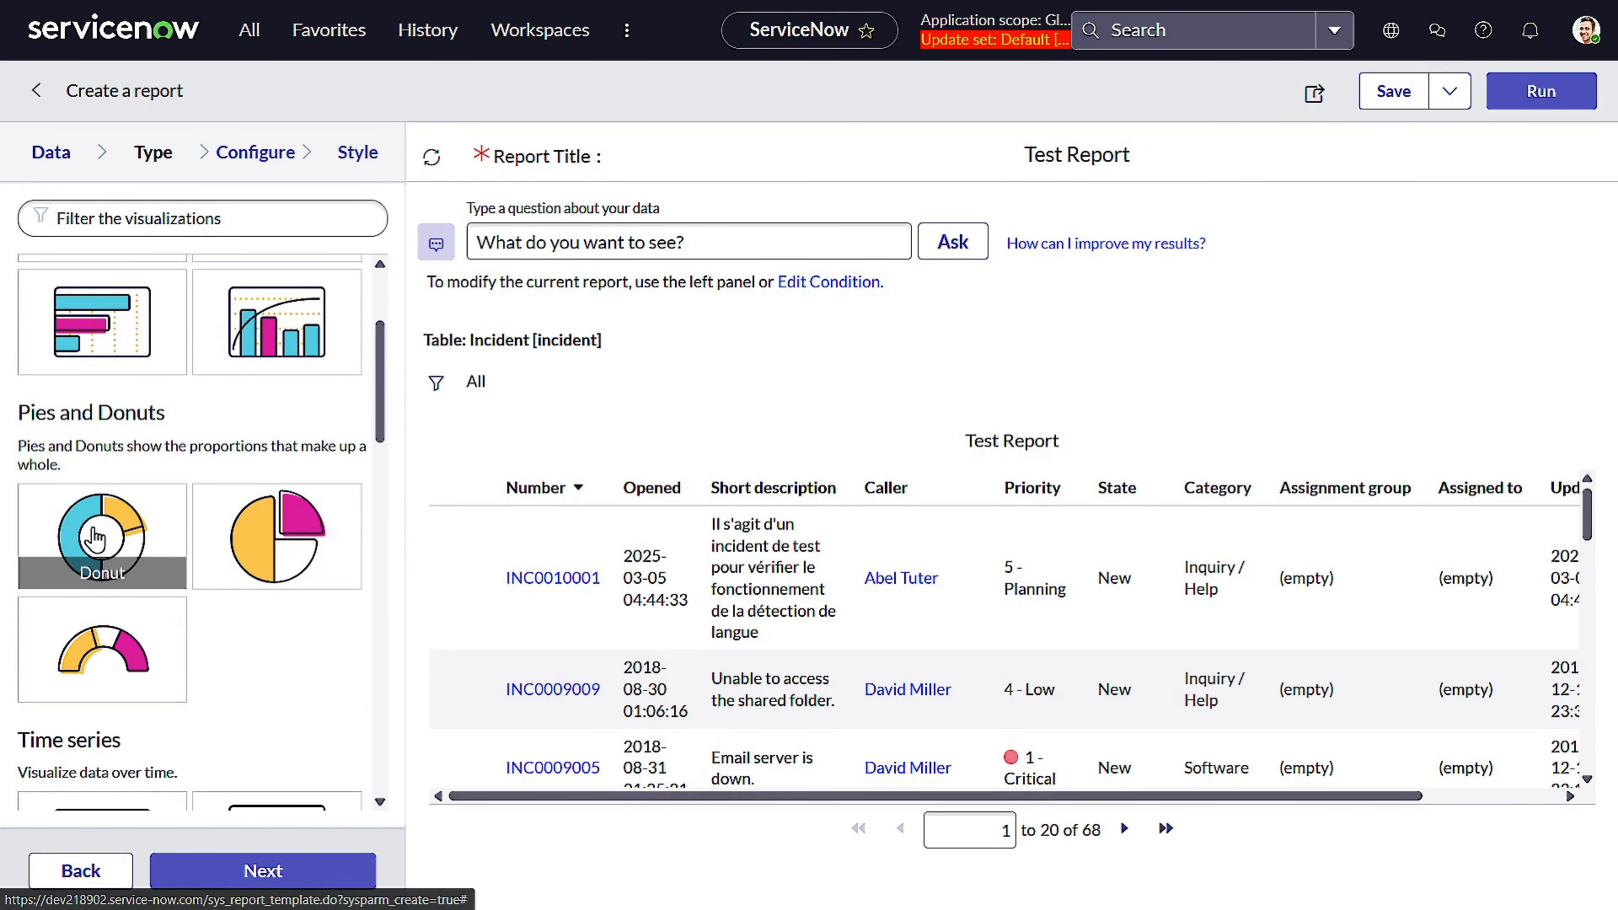
pyautogui.scroll(-1, 94, 546)
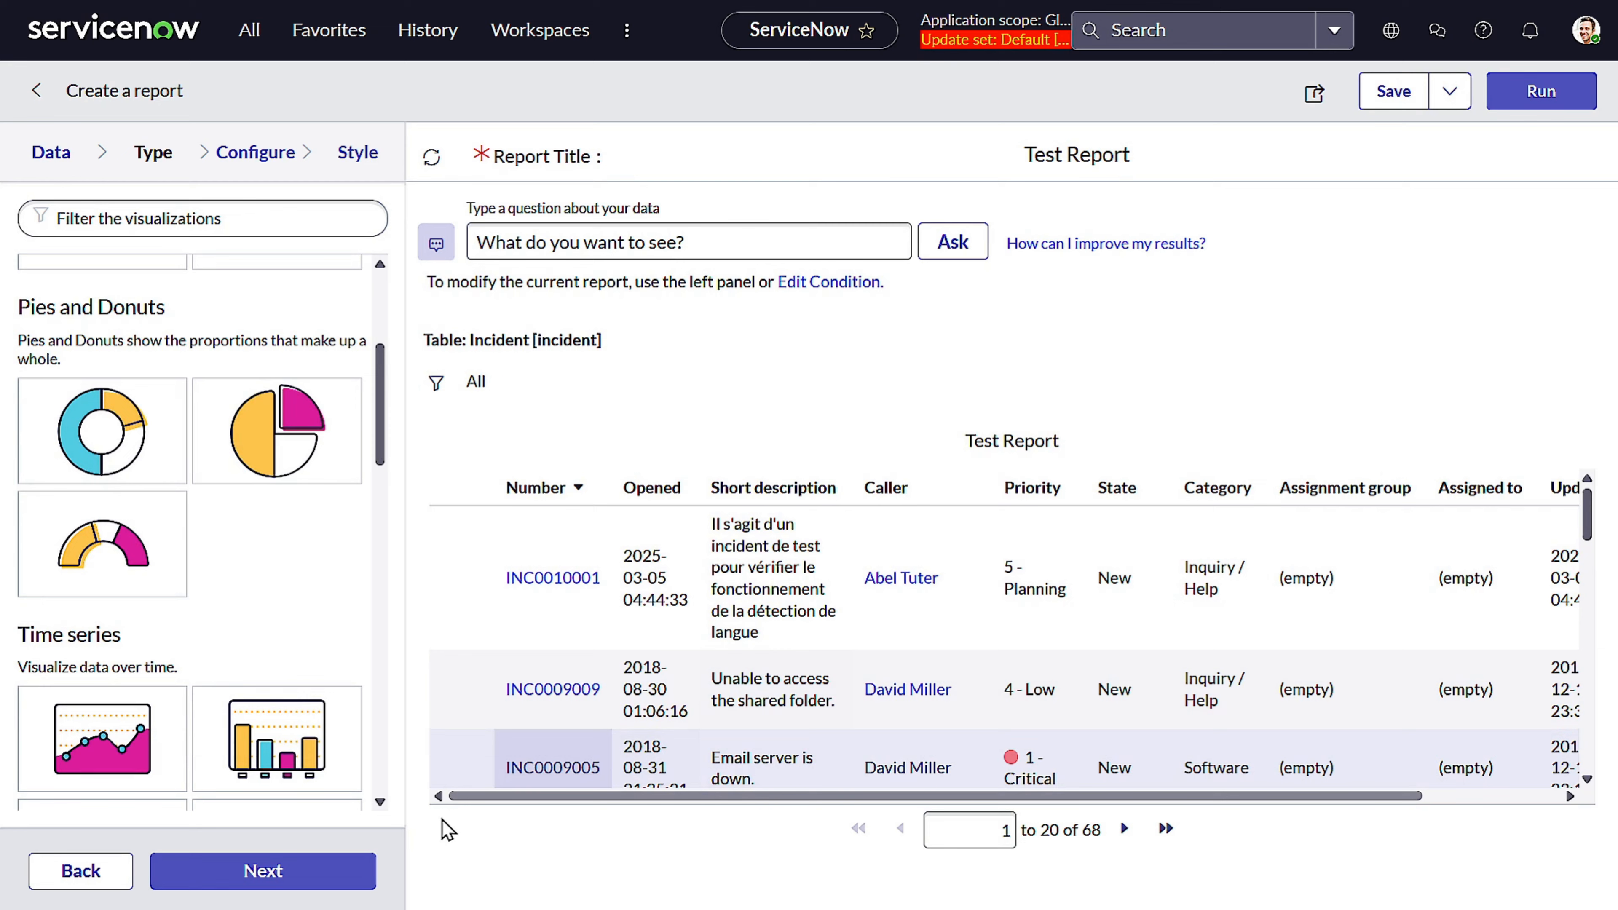
pyautogui.click(284, 880)
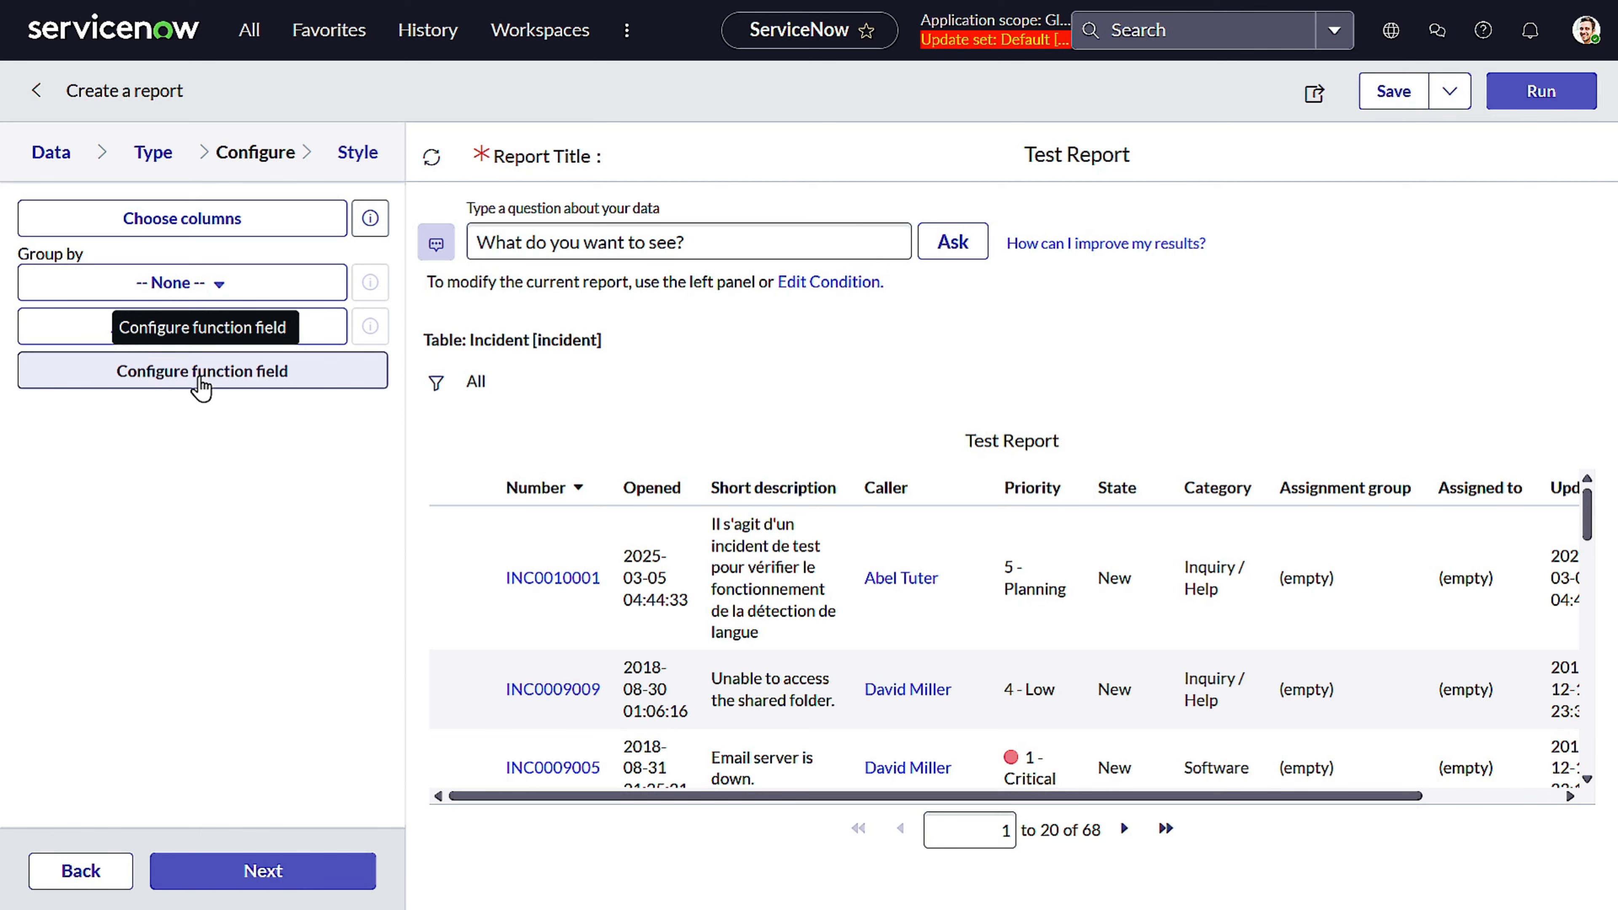
# Save the report and open the function field configuration
pyautogui.click(202, 376)
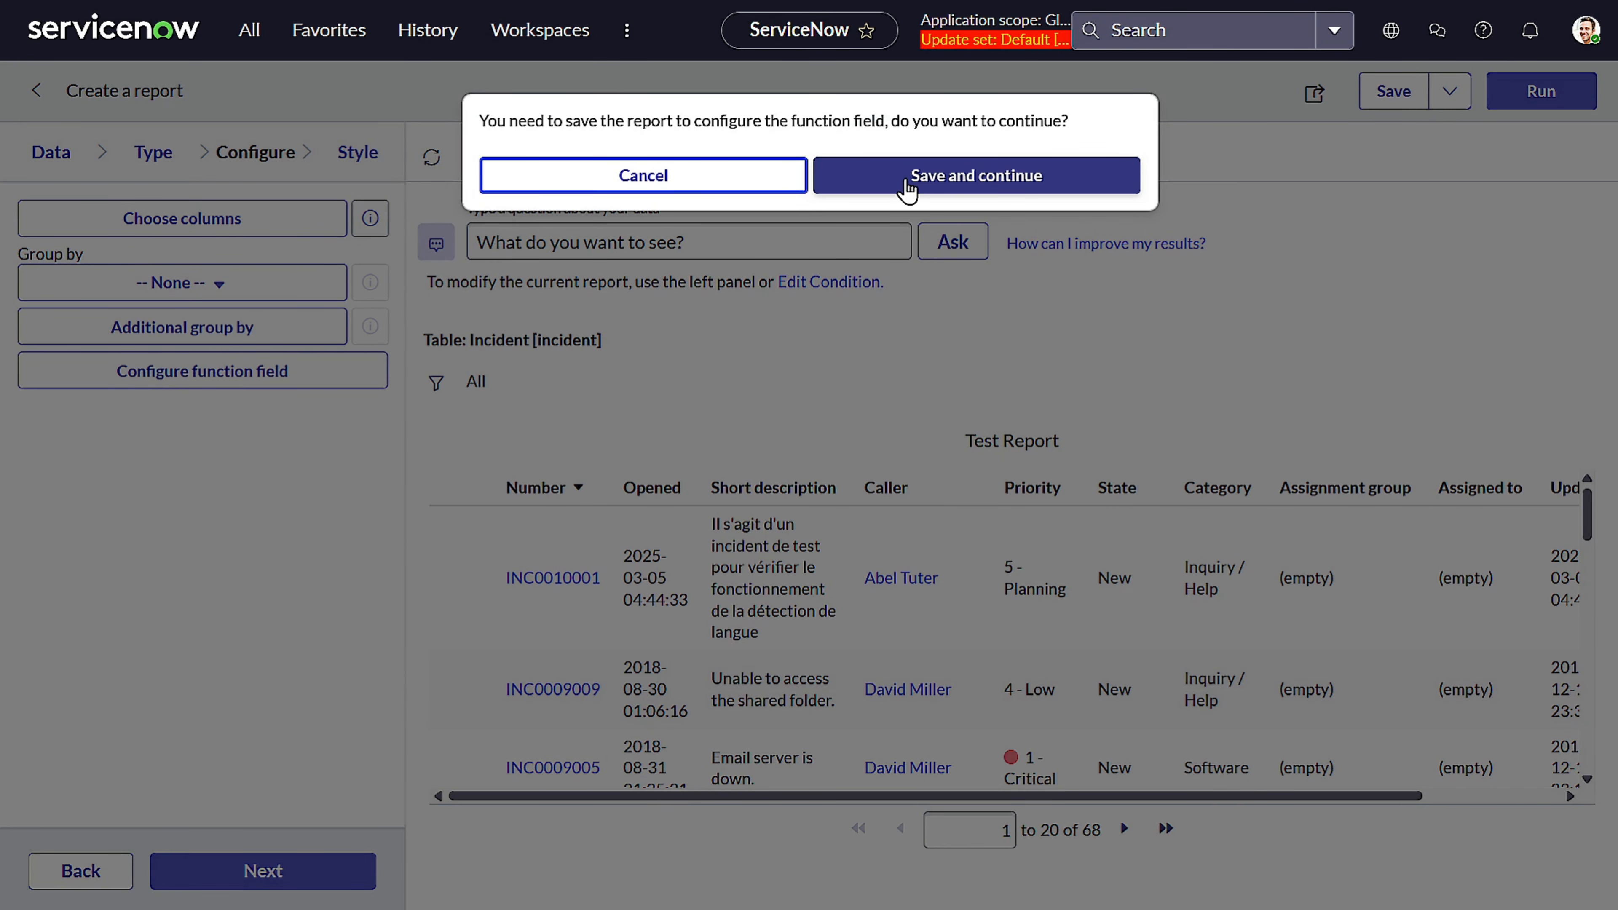
pyautogui.click(908, 189)
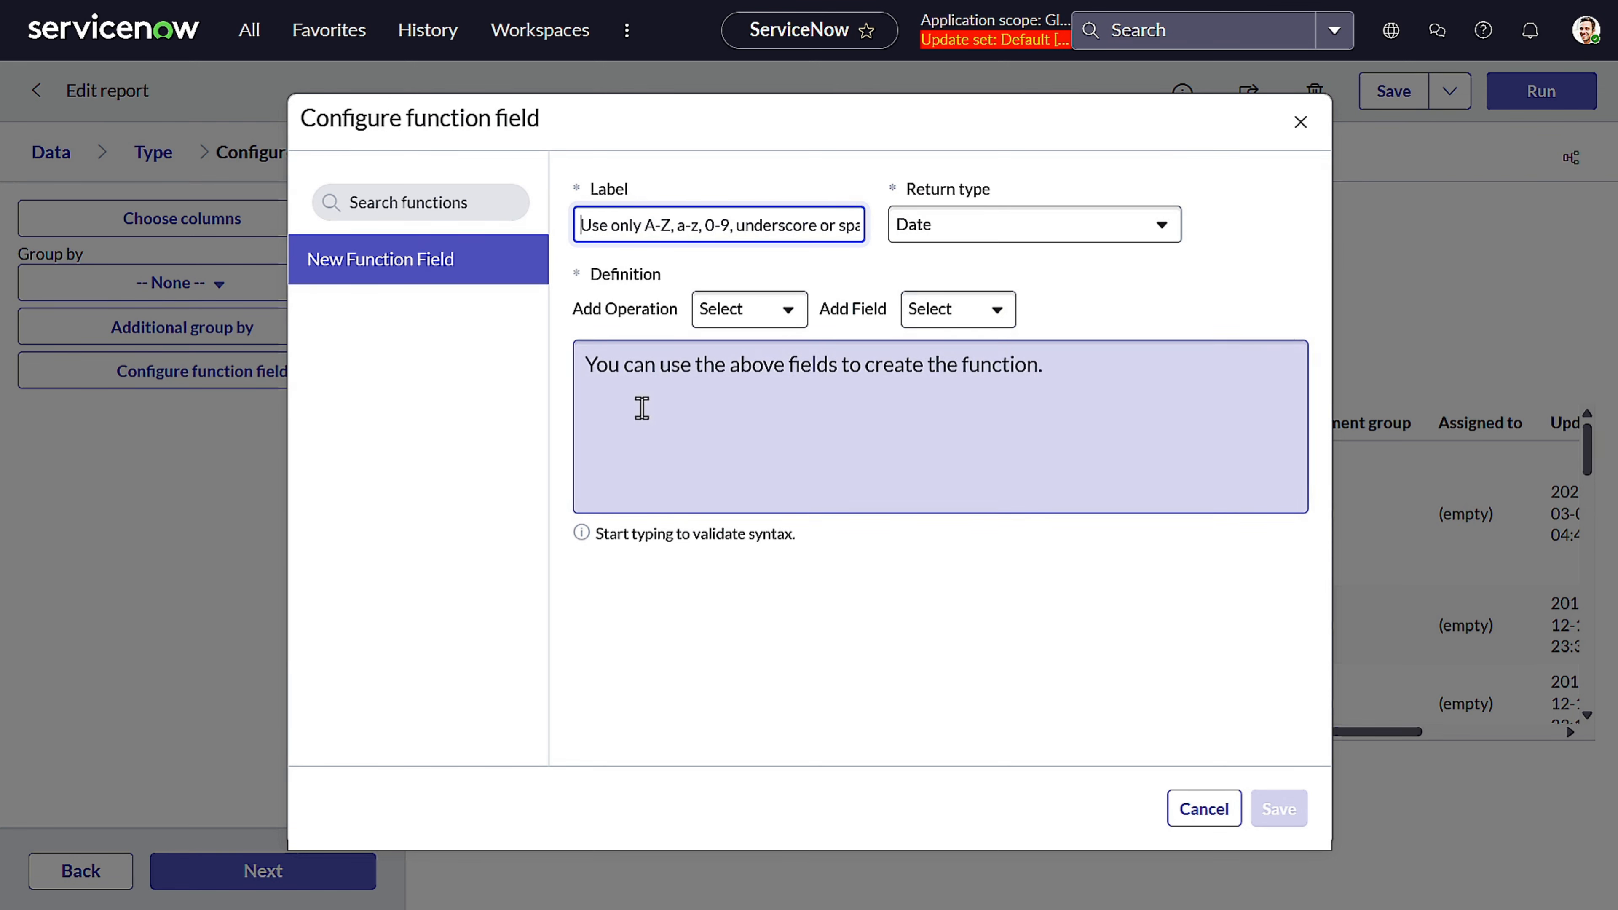
pyautogui.click(715, 331)
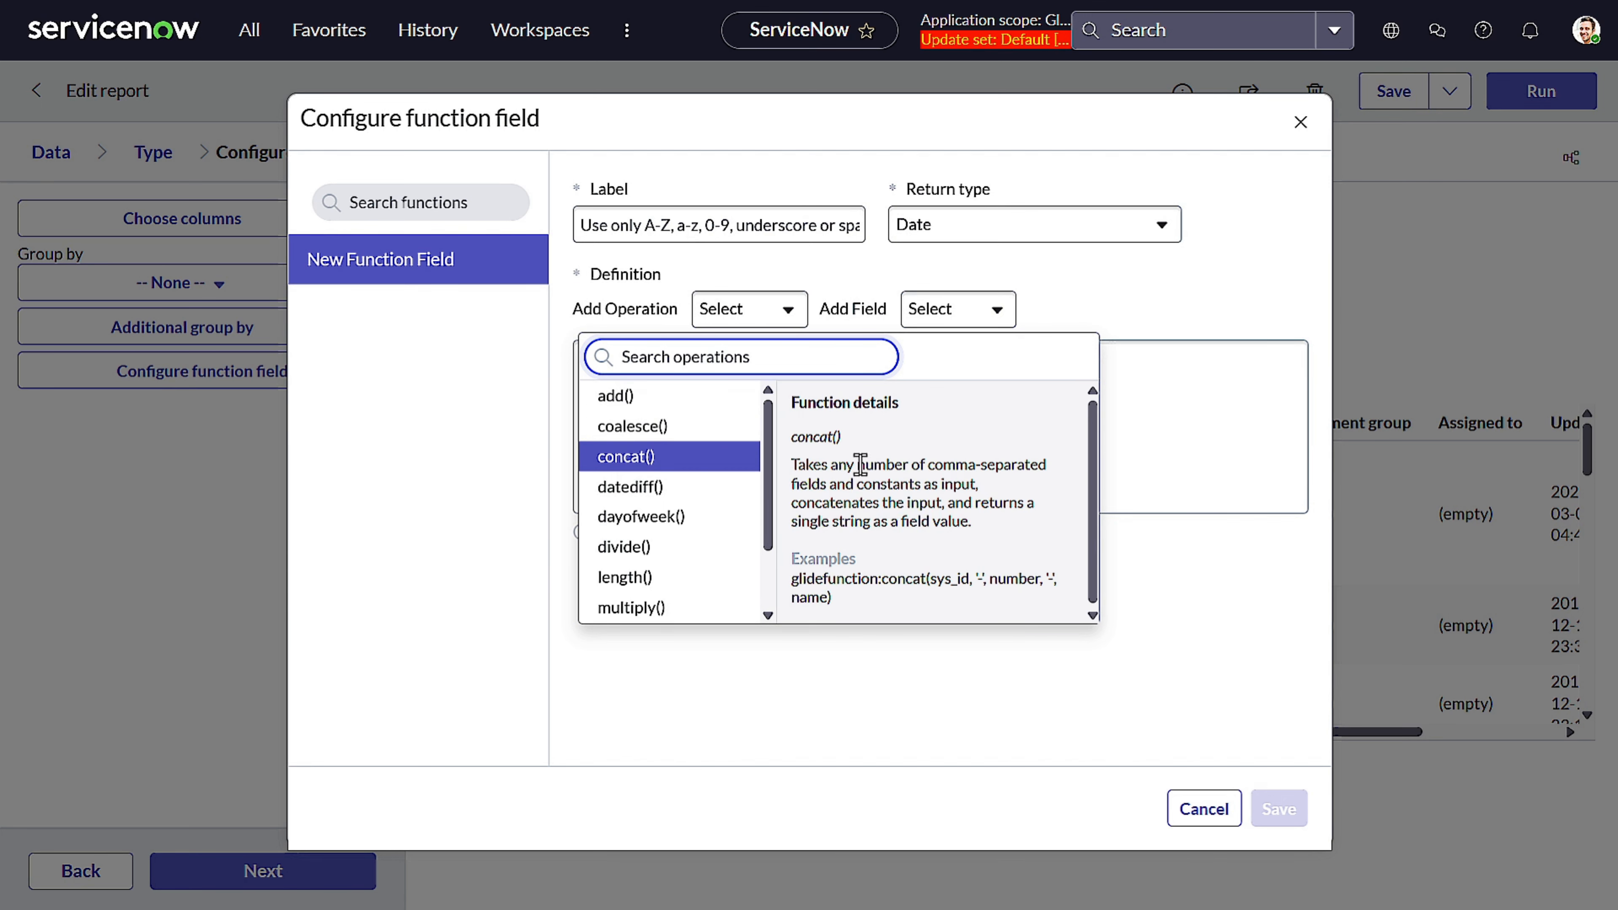
pyautogui.scroll(-1, 860, 465)
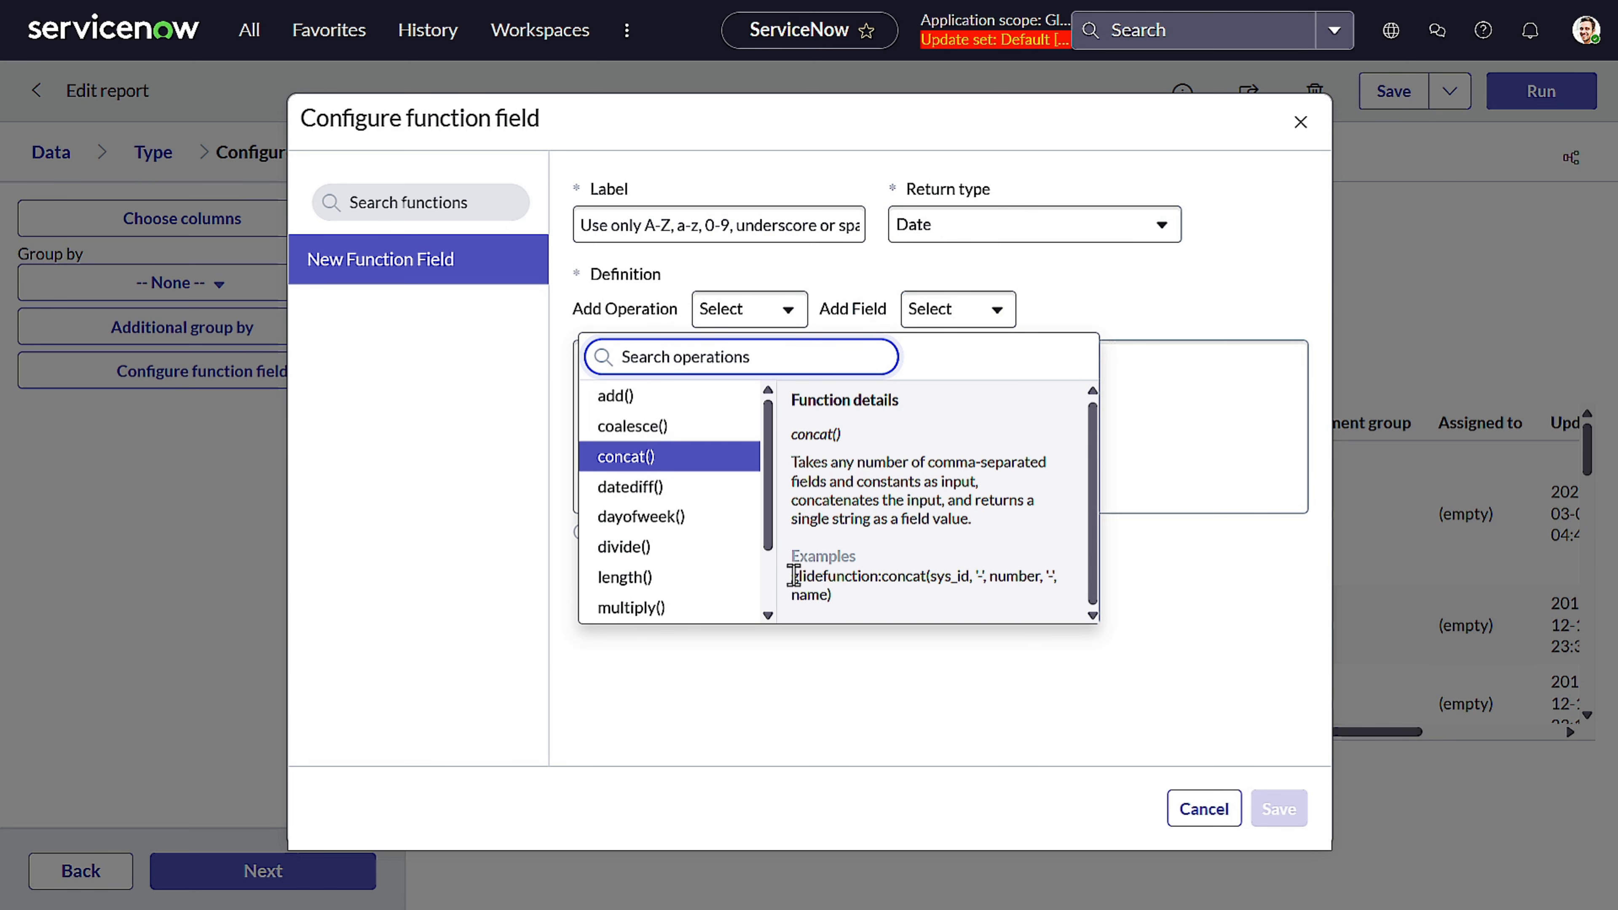
pyautogui.scroll(-3, 675, 510)
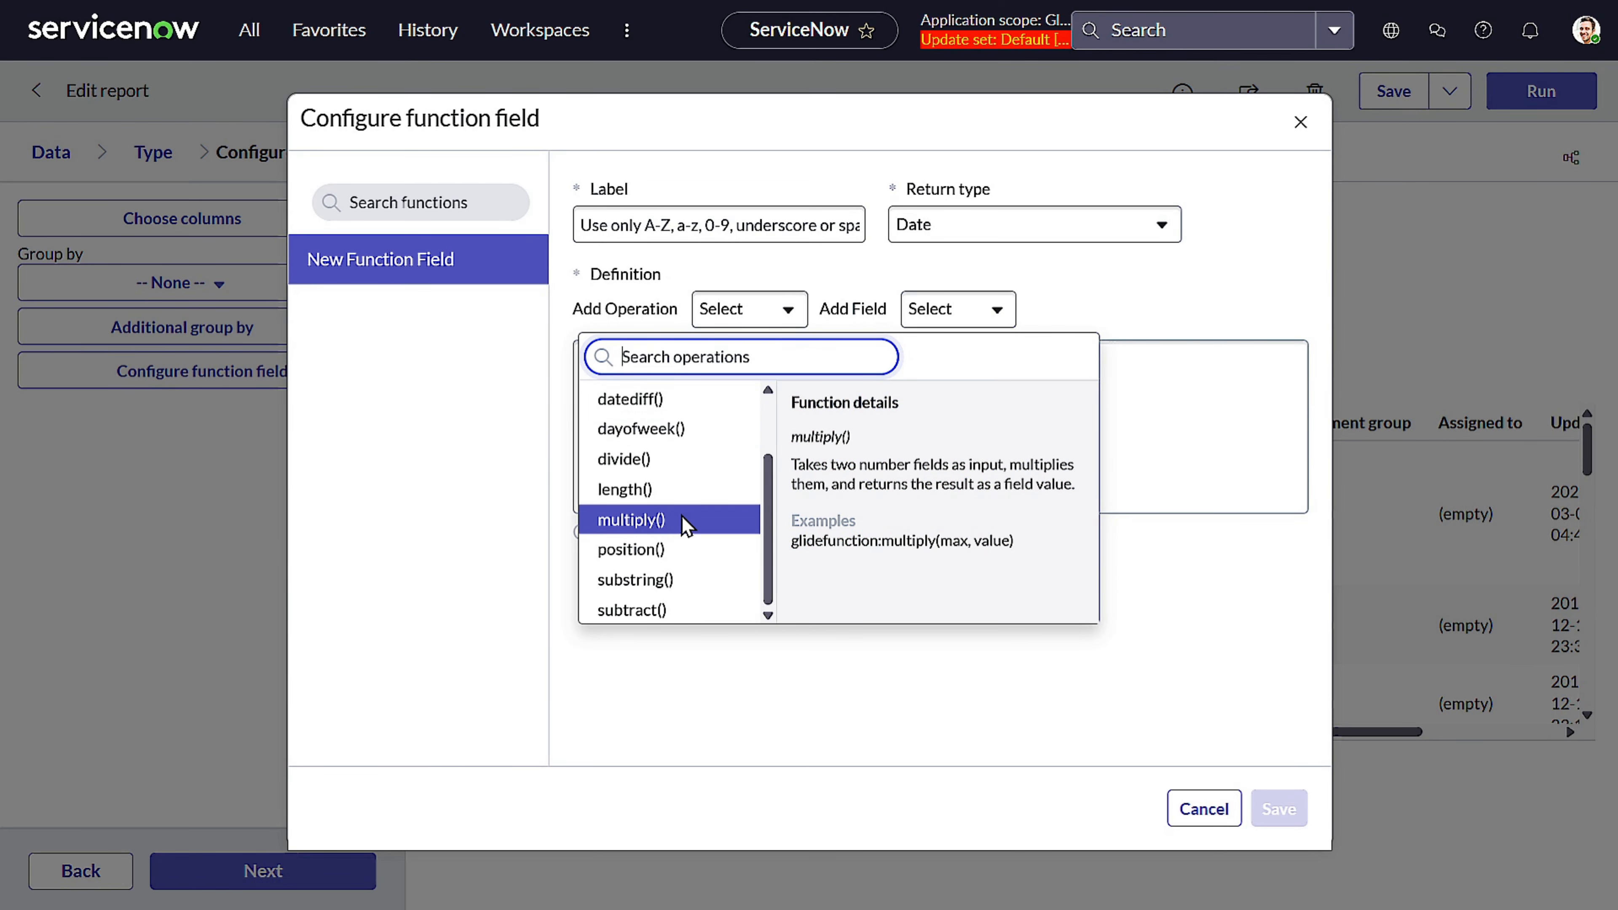
pyautogui.click(1115, 264)
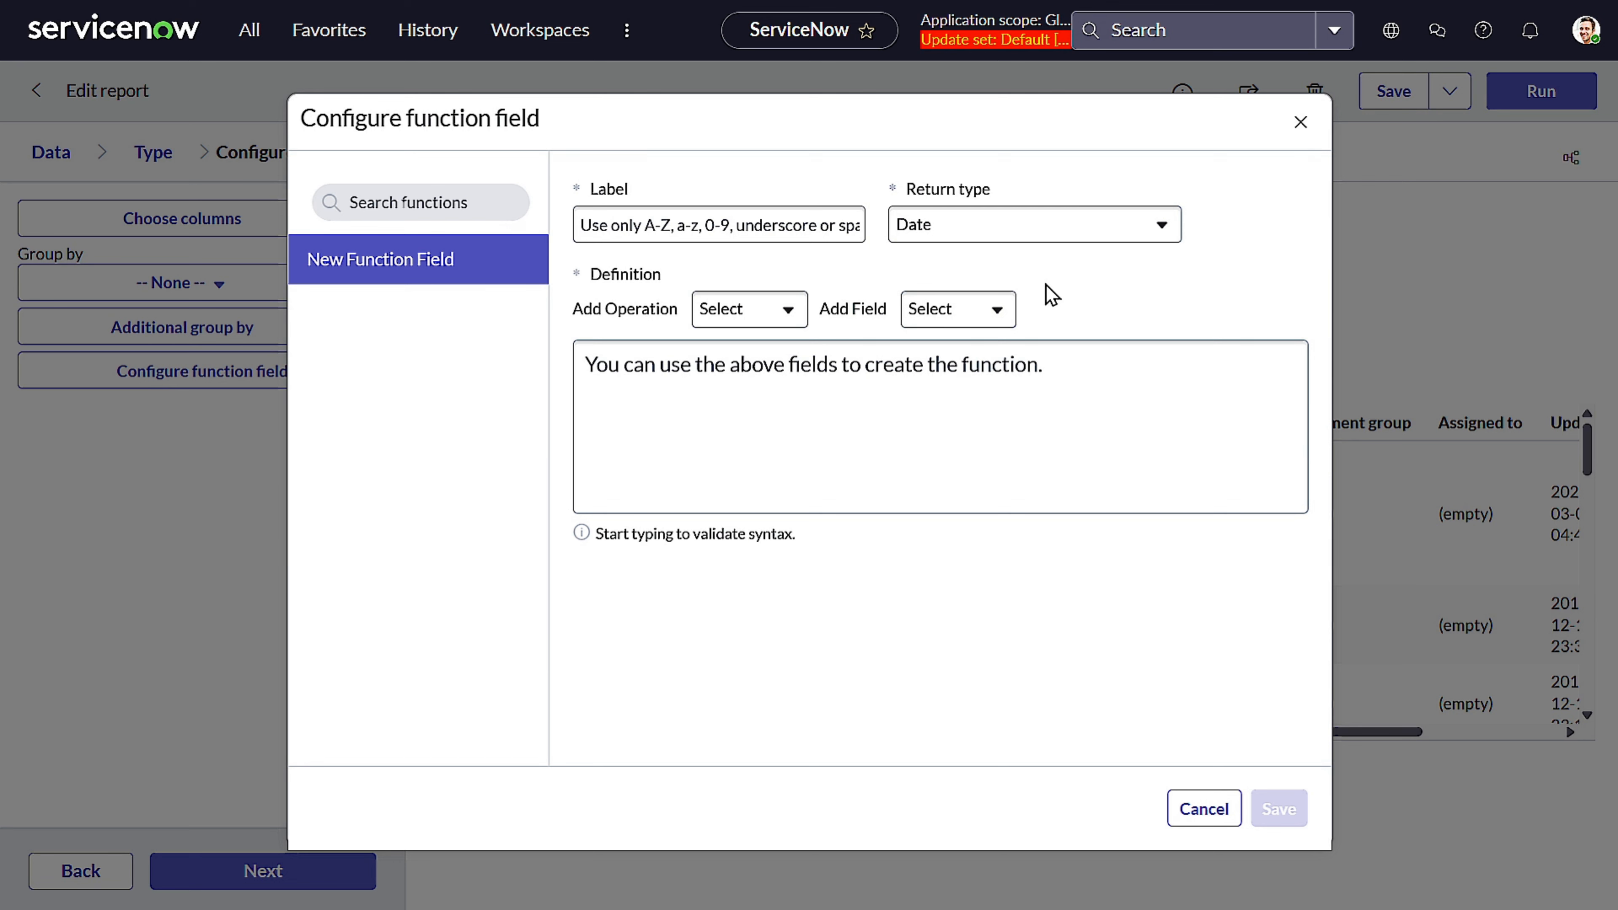
# Set the new function field's label to LifeCycle Duration
pyautogui.click(794, 228)
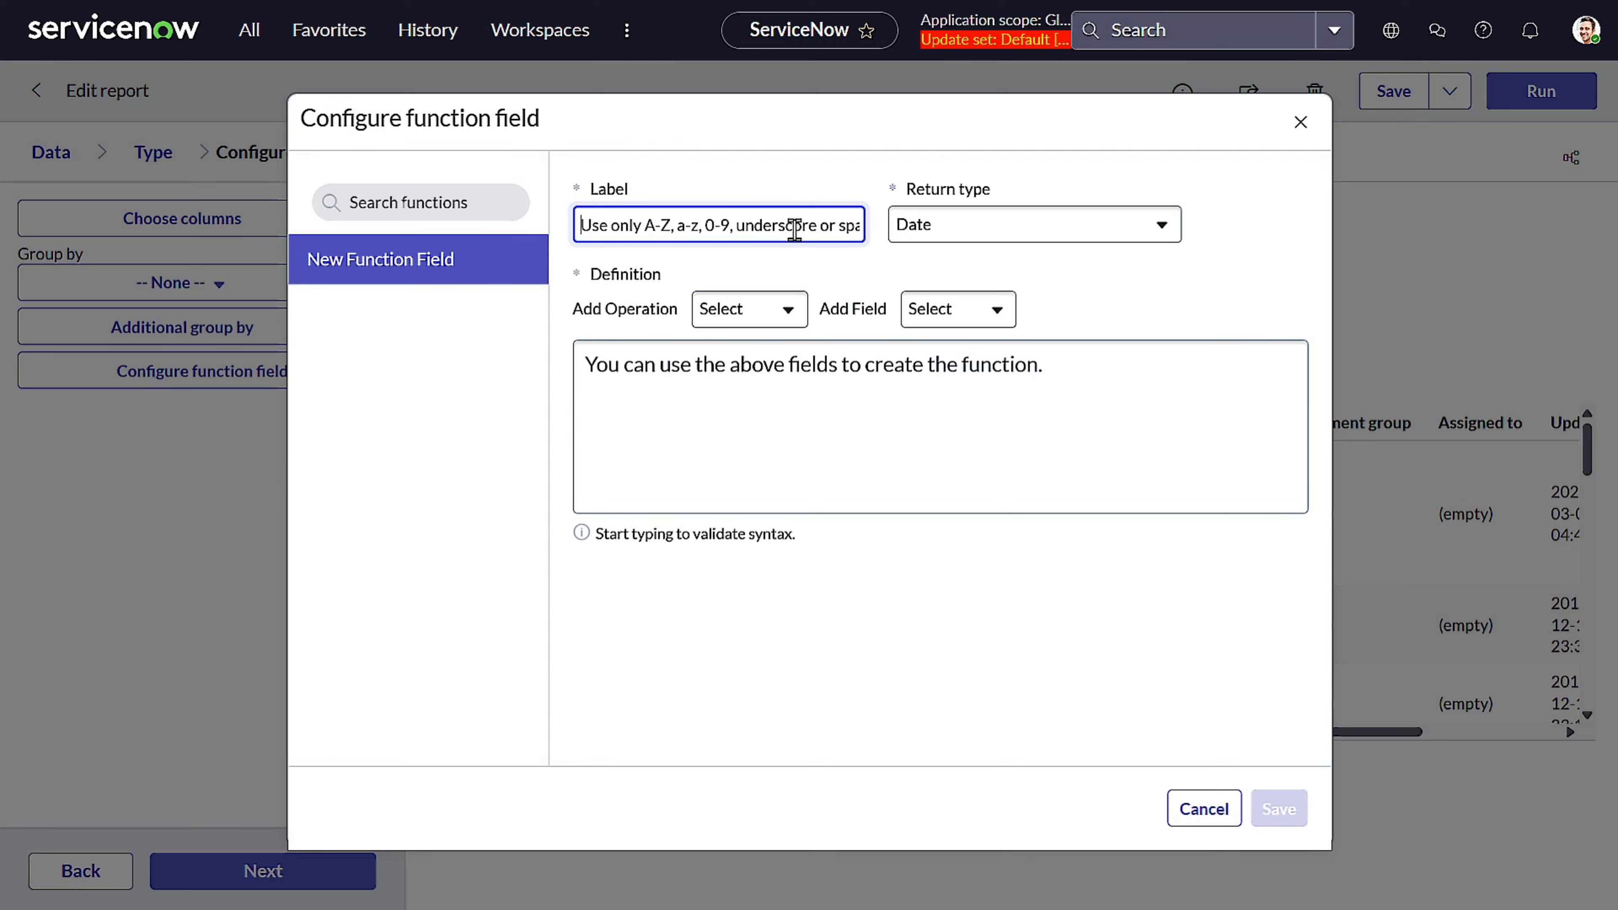
pyautogui.write('Life')
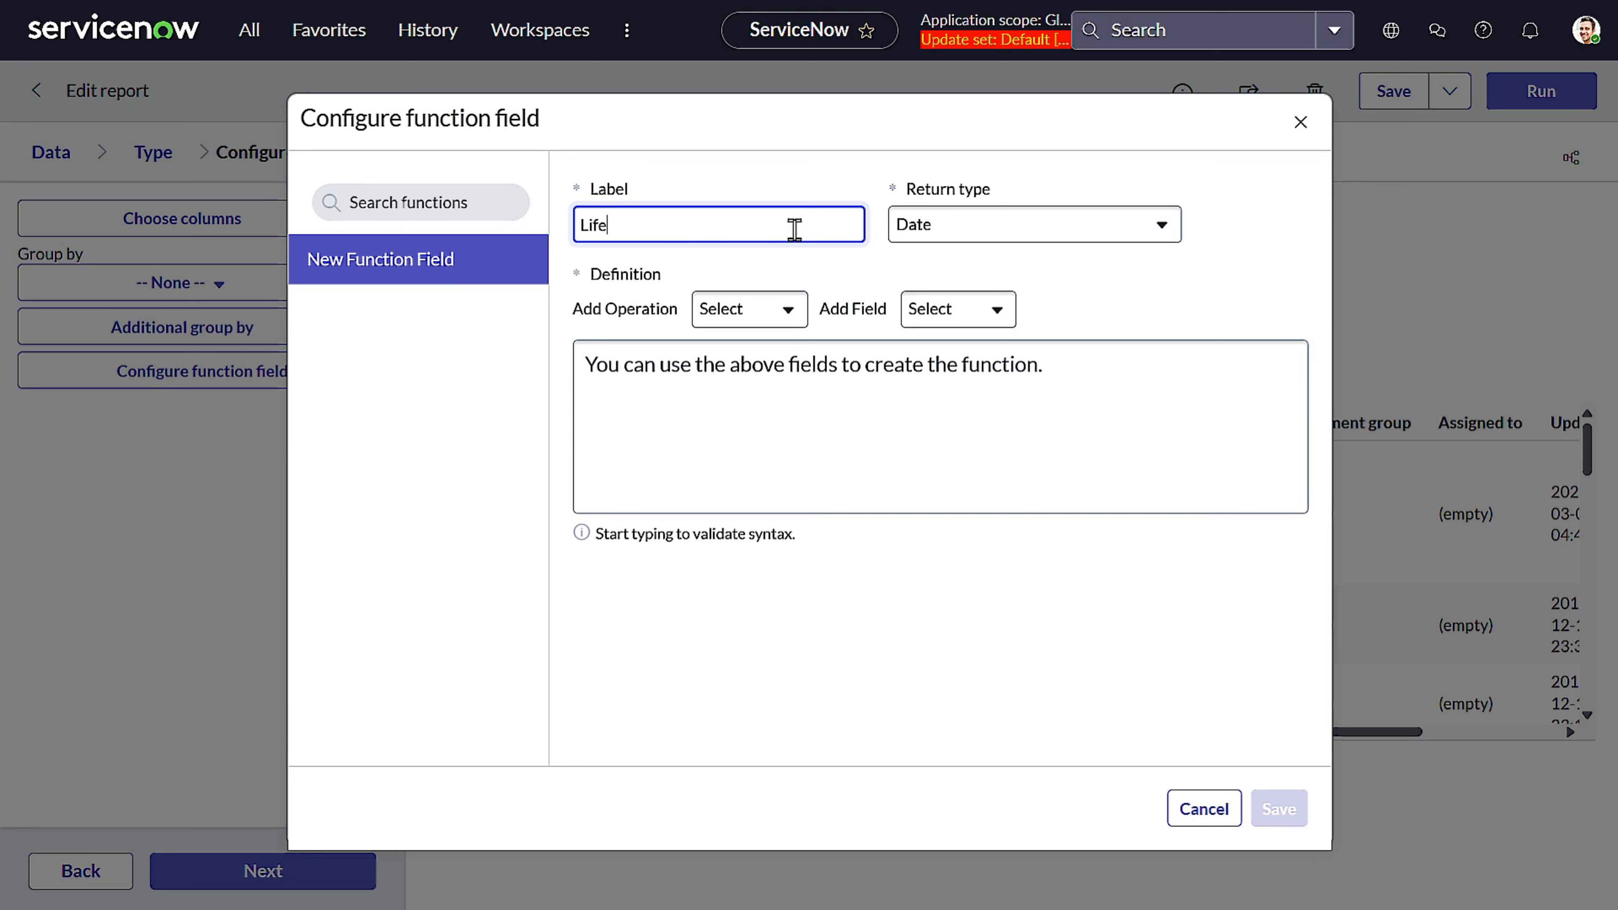
pyautogui.write('time D')
pyautogui.hotkey('ctrl', 'a')
pyautogui.press('BackSpace')
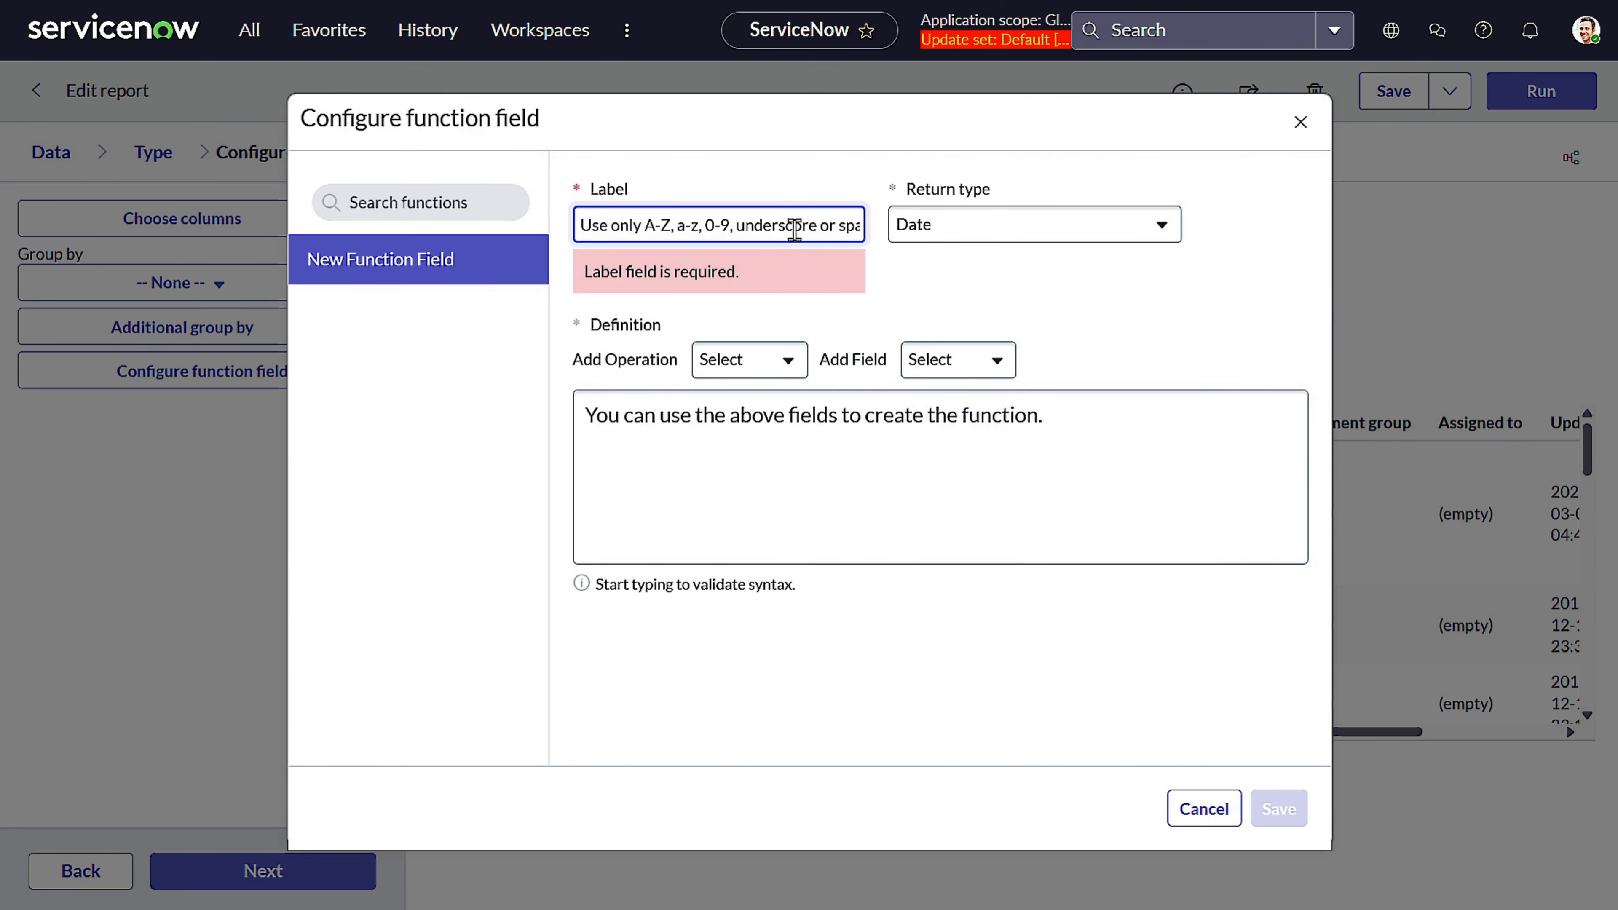
pyautogui.write('LifeCyscle')
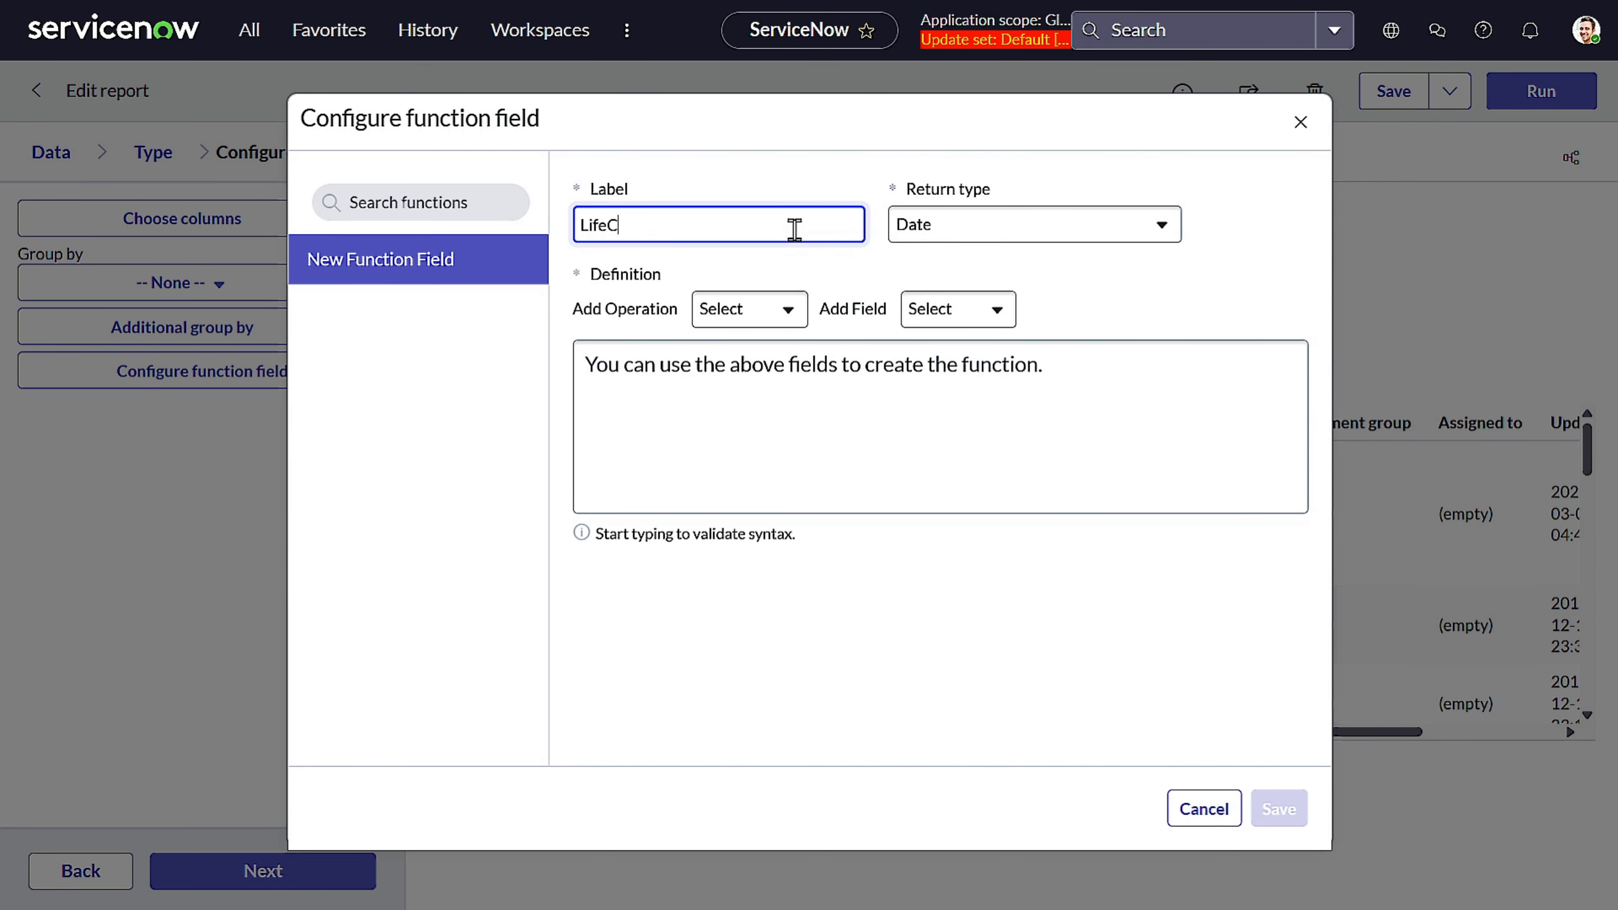
pyautogui.press('BackSpace')
pyautogui.press('BackSpace')
pyautogui.press('BackSpace')
pyautogui.press('BackSpace')
pyautogui.press('BackSpace')
pyautogui.write('cle Duration')
# Set the function field's return type to Duration
pyautogui.click(986, 160)
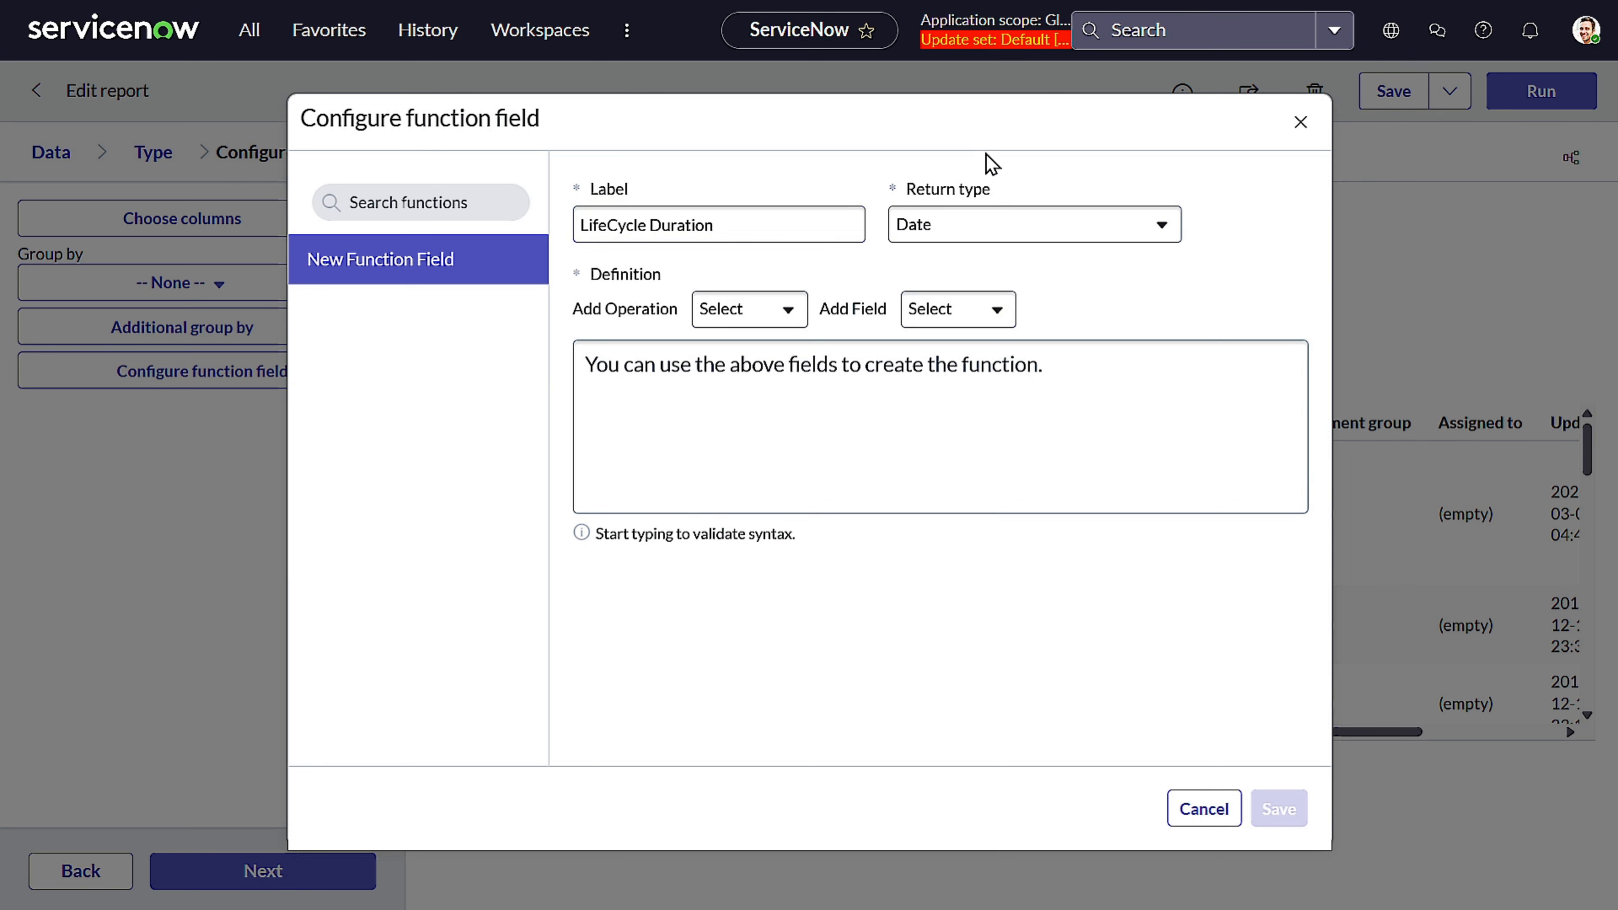
pyautogui.click(942, 222)
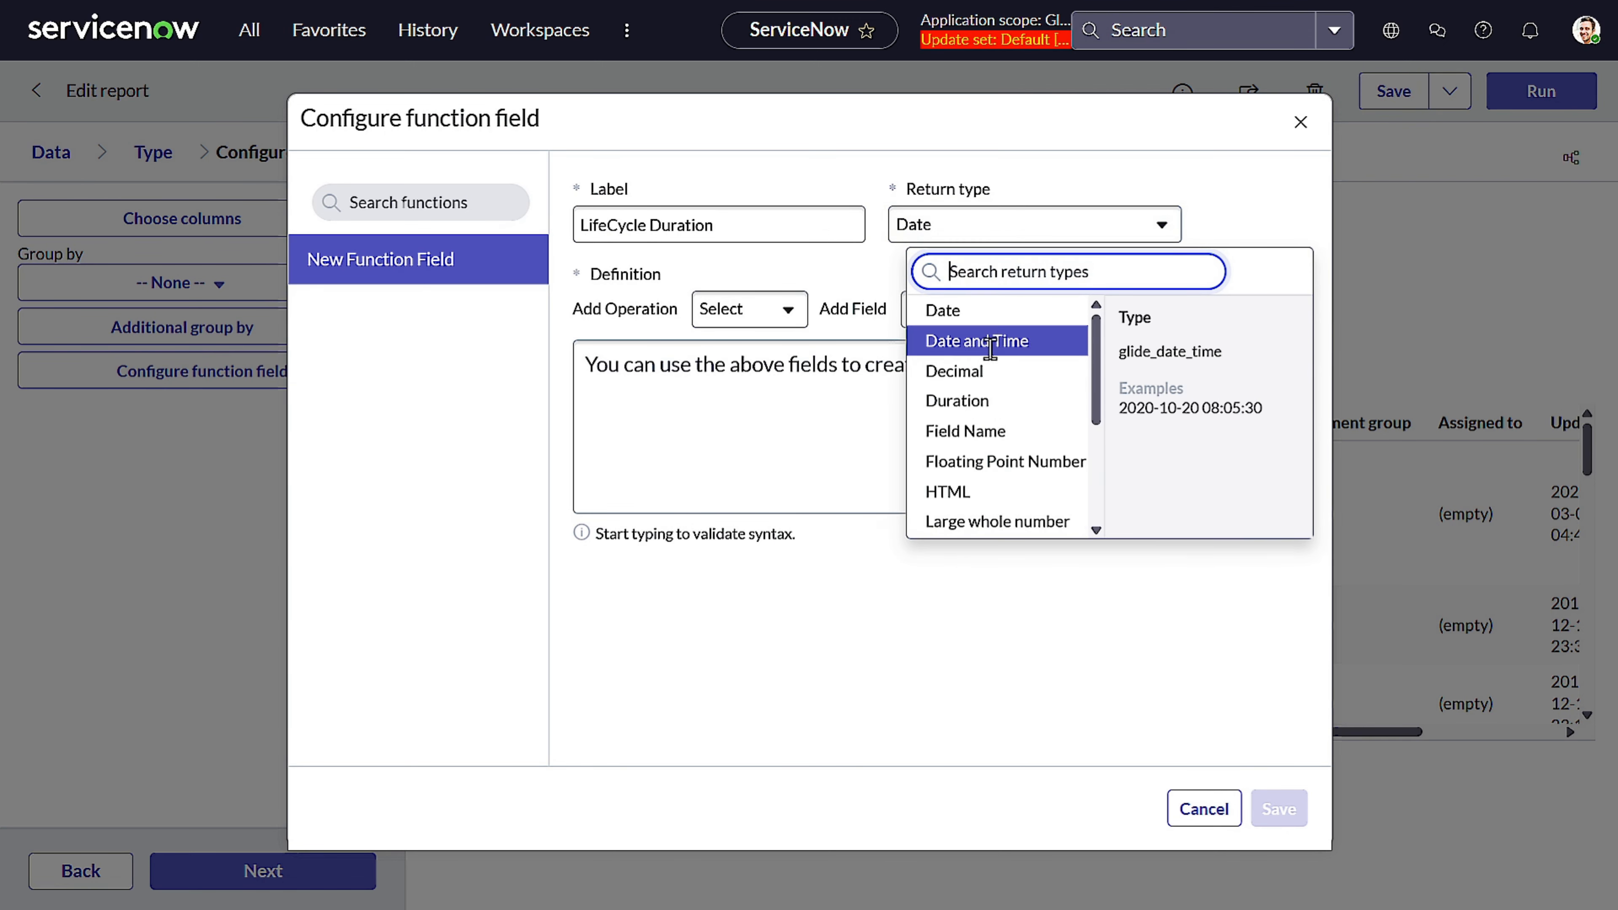
pyautogui.click(969, 401)
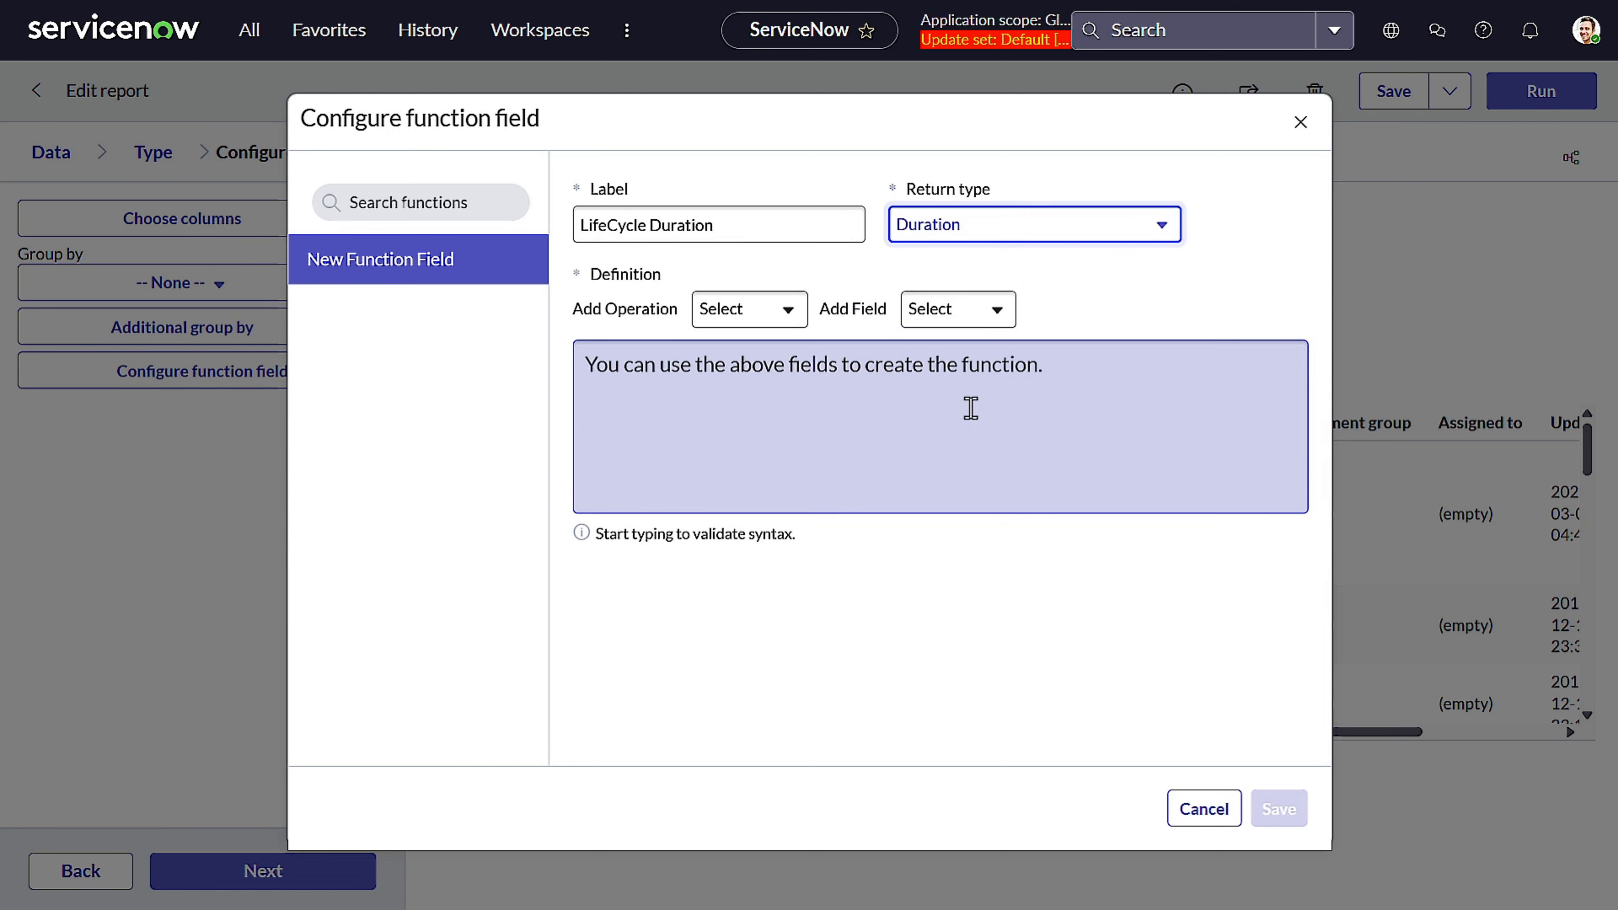
# Add the datediff() operation to the function field's definition
pyautogui.click(744, 325)
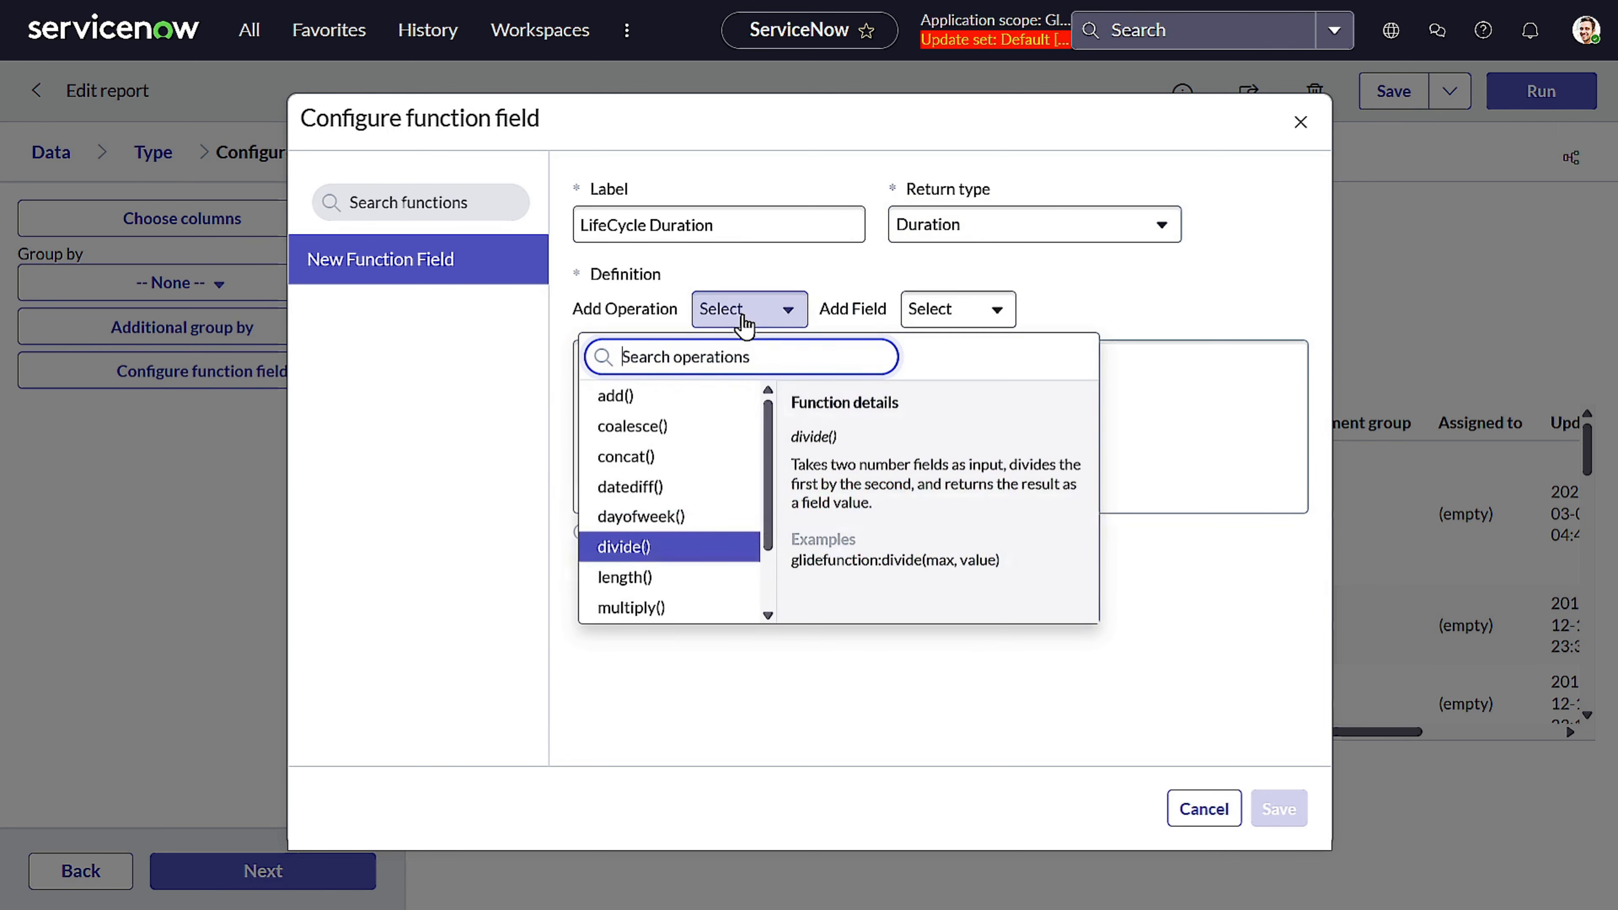
pyautogui.click(691, 488)
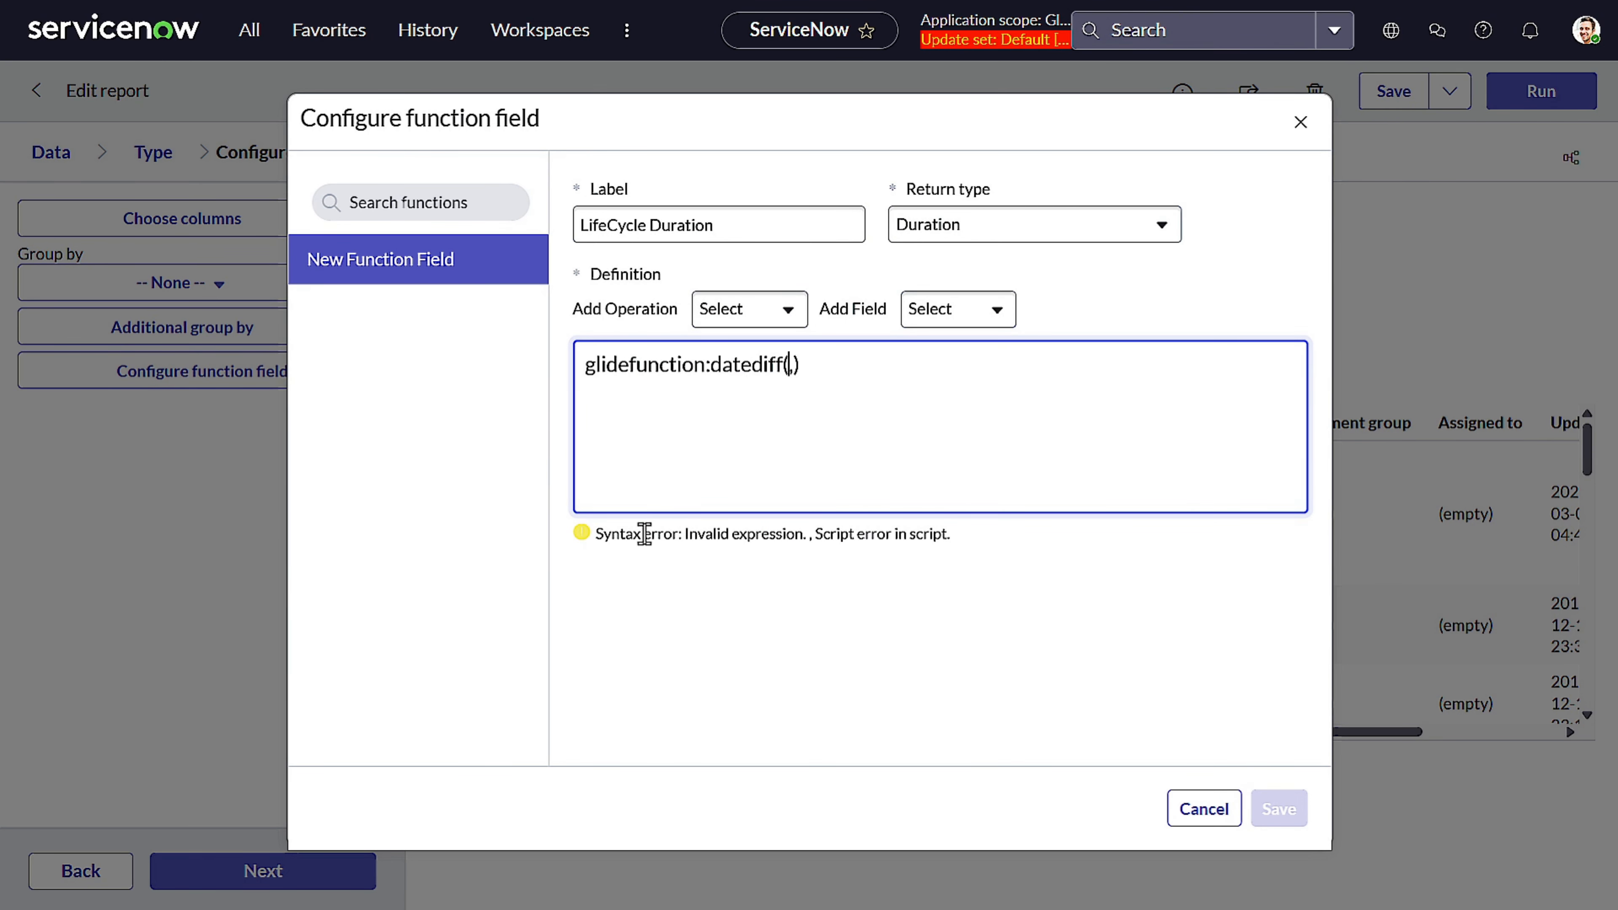
pyautogui.tripleClick(663, 533)
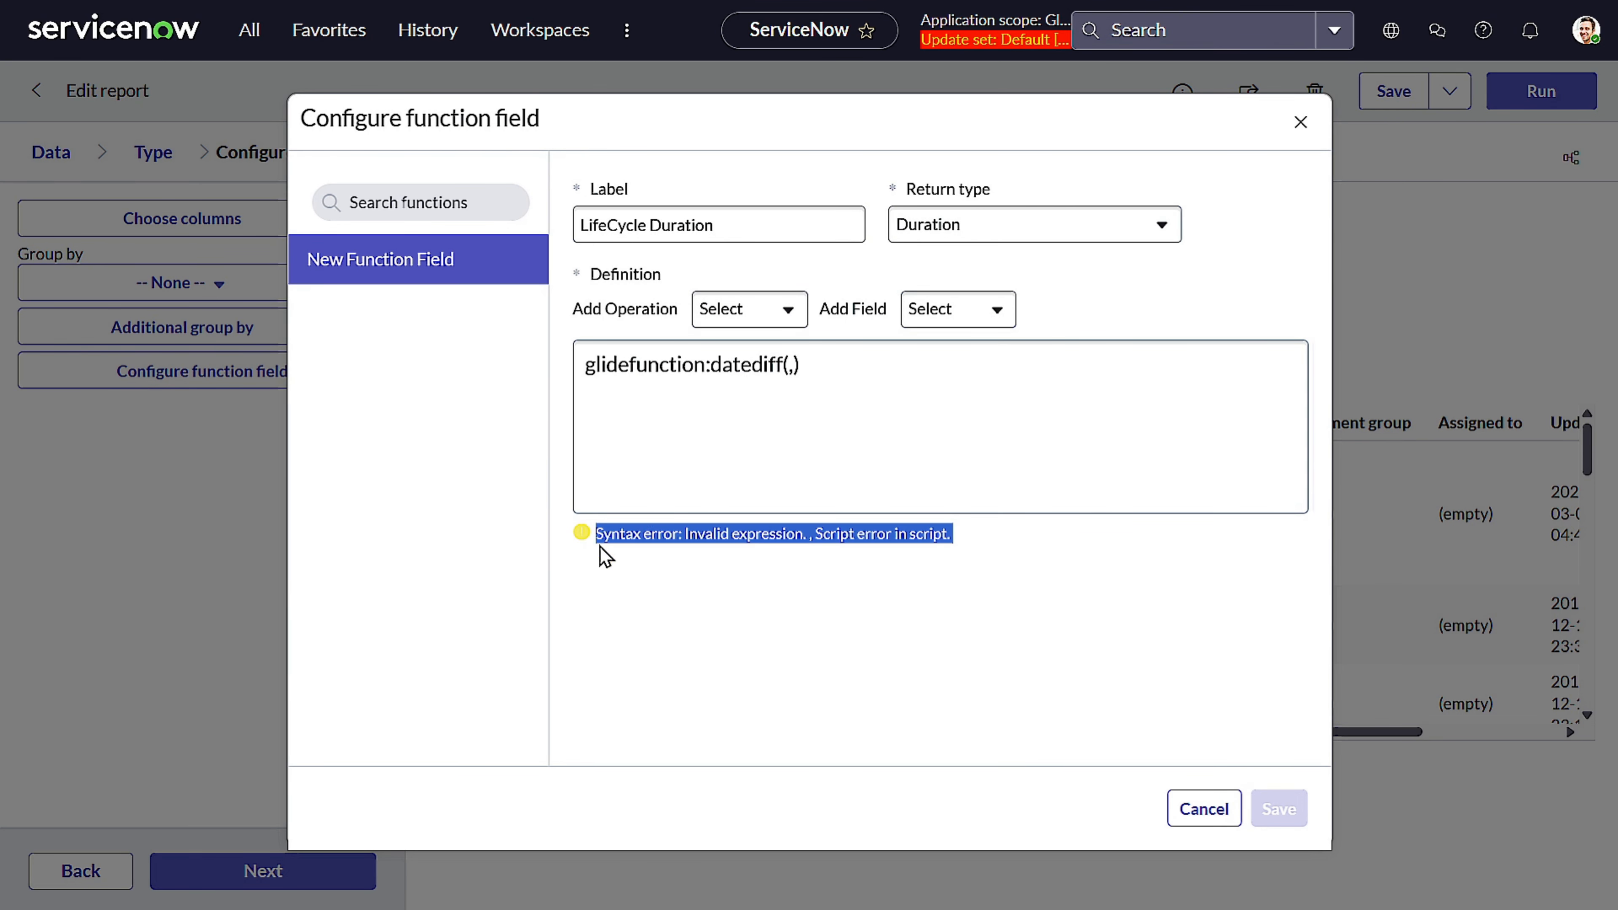
pyautogui.hotkey('ctrl', '+')
pyautogui.hotkey('ctrl', '+')
pyautogui.hotkey('ctrl', '+')
pyautogui.hotkey('ctrl', '+')
pyautogui.hotkey('ctrl', '+')
pyautogui.scroll(-3, 628, 730)
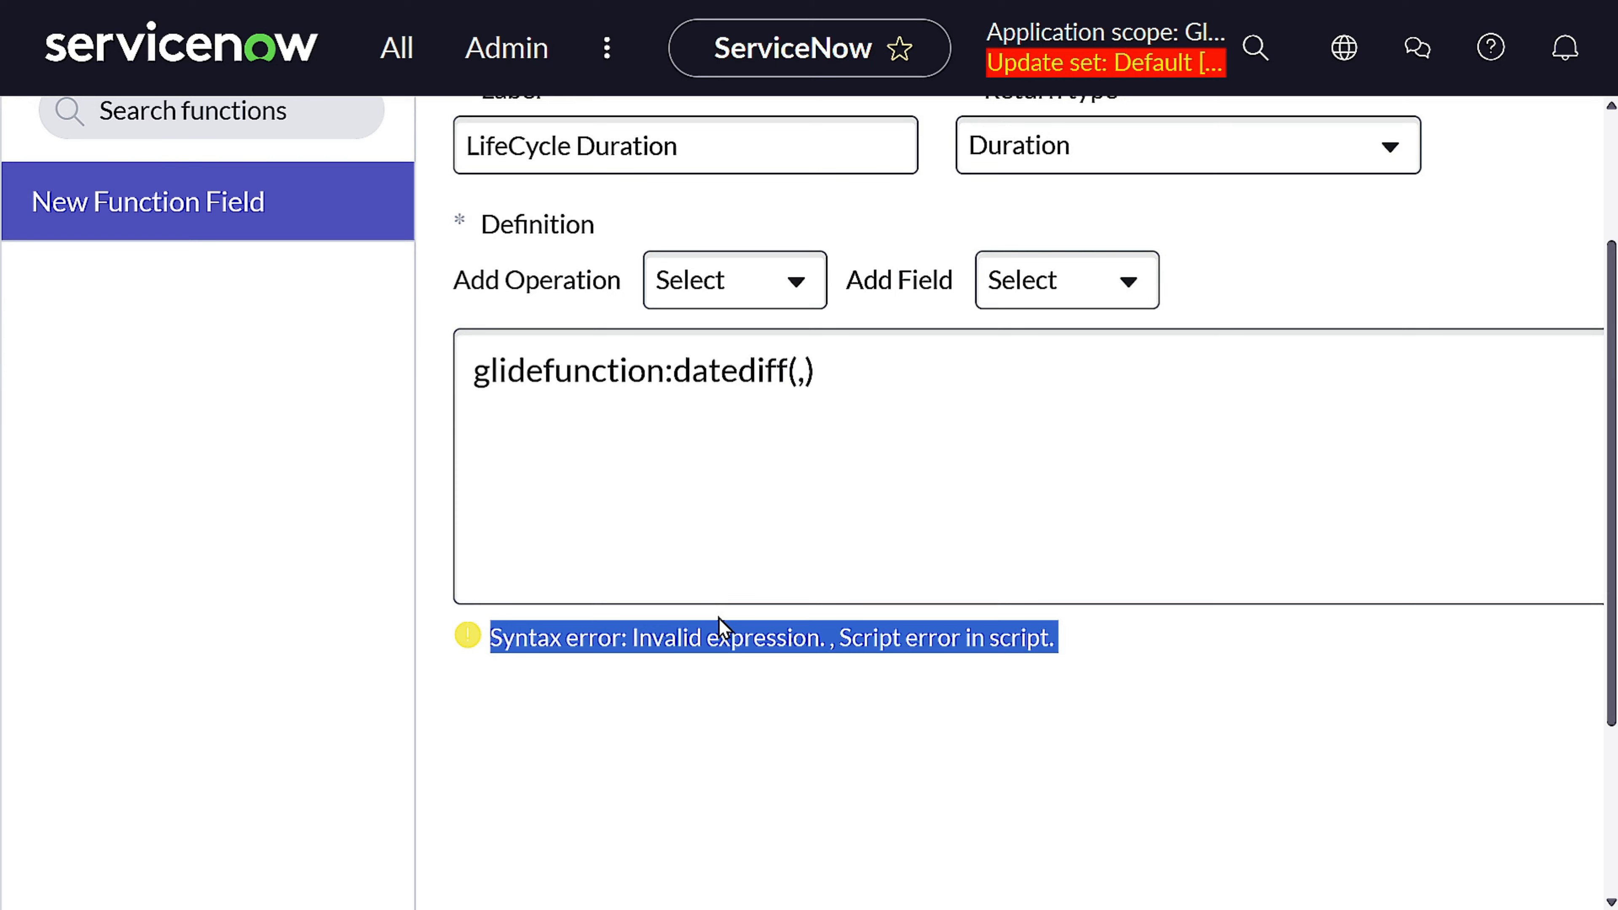
pyautogui.hotkey('ctrl', '-')
pyautogui.hotkey('ctrl', '-')
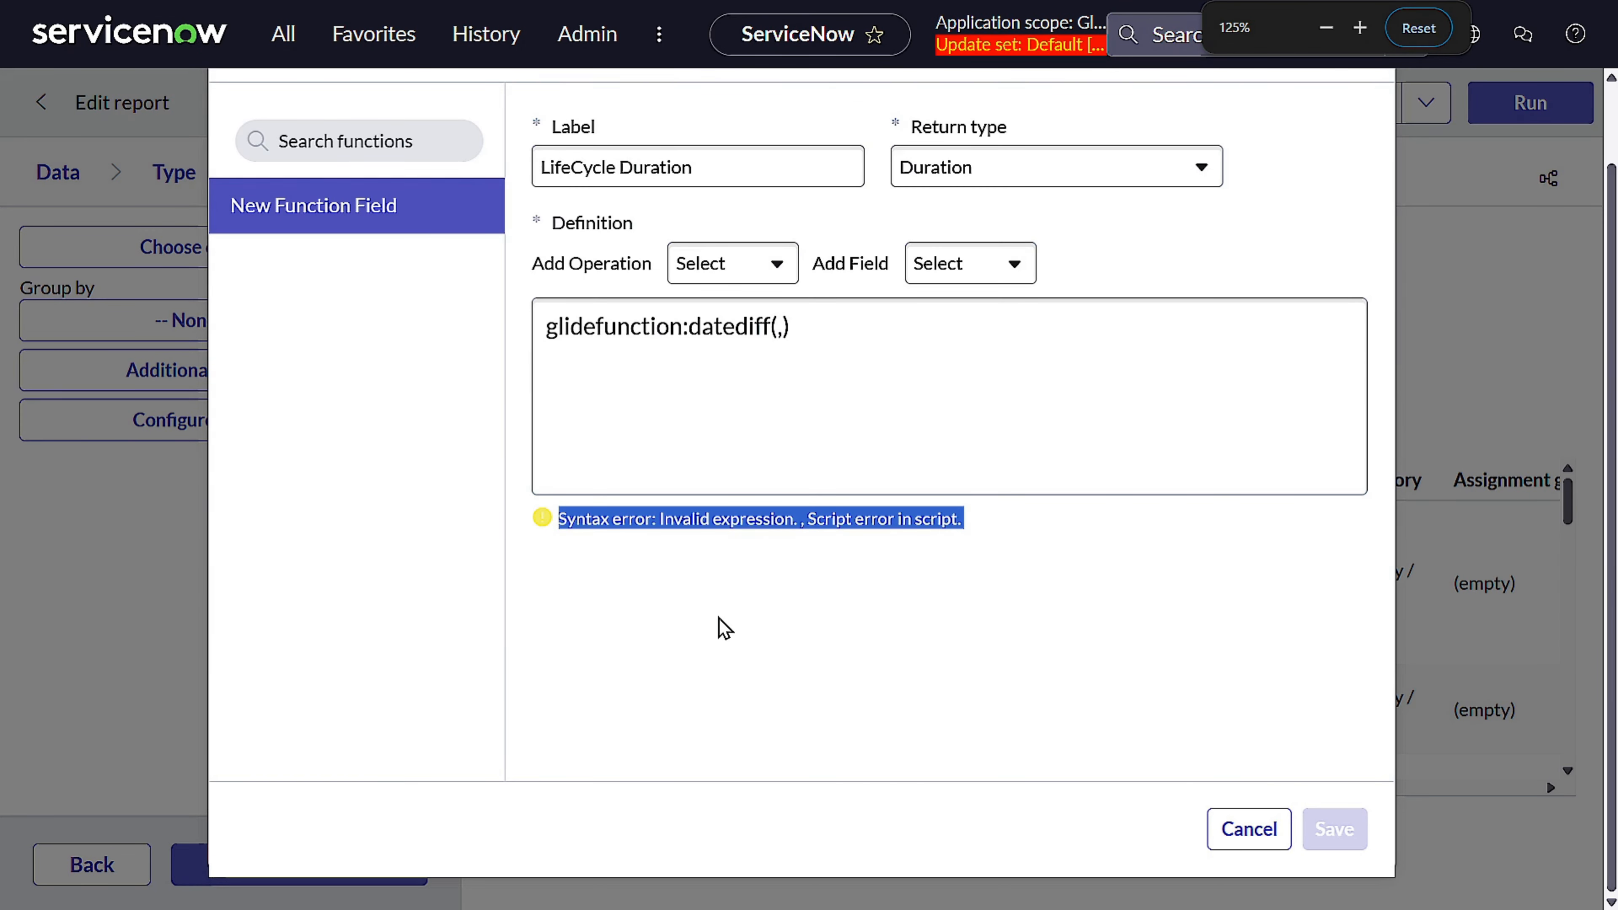
# Insert the Created field as the first argument inside the datediff() parentheses
pyautogui.hotkey('ctrl', '-')
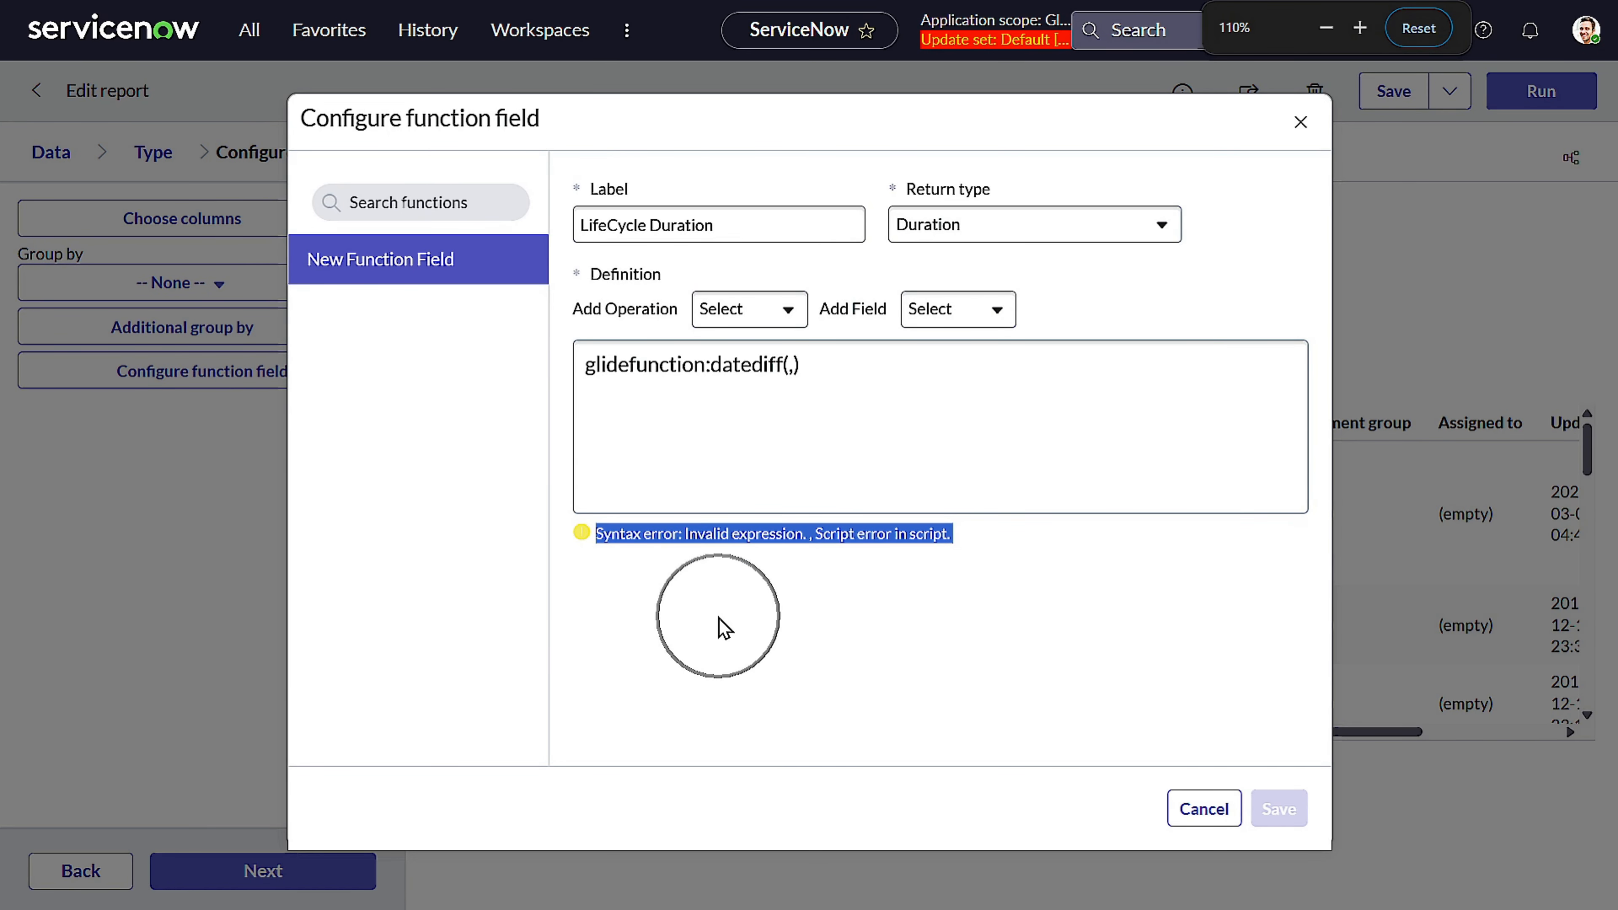
pyautogui.click(722, 529)
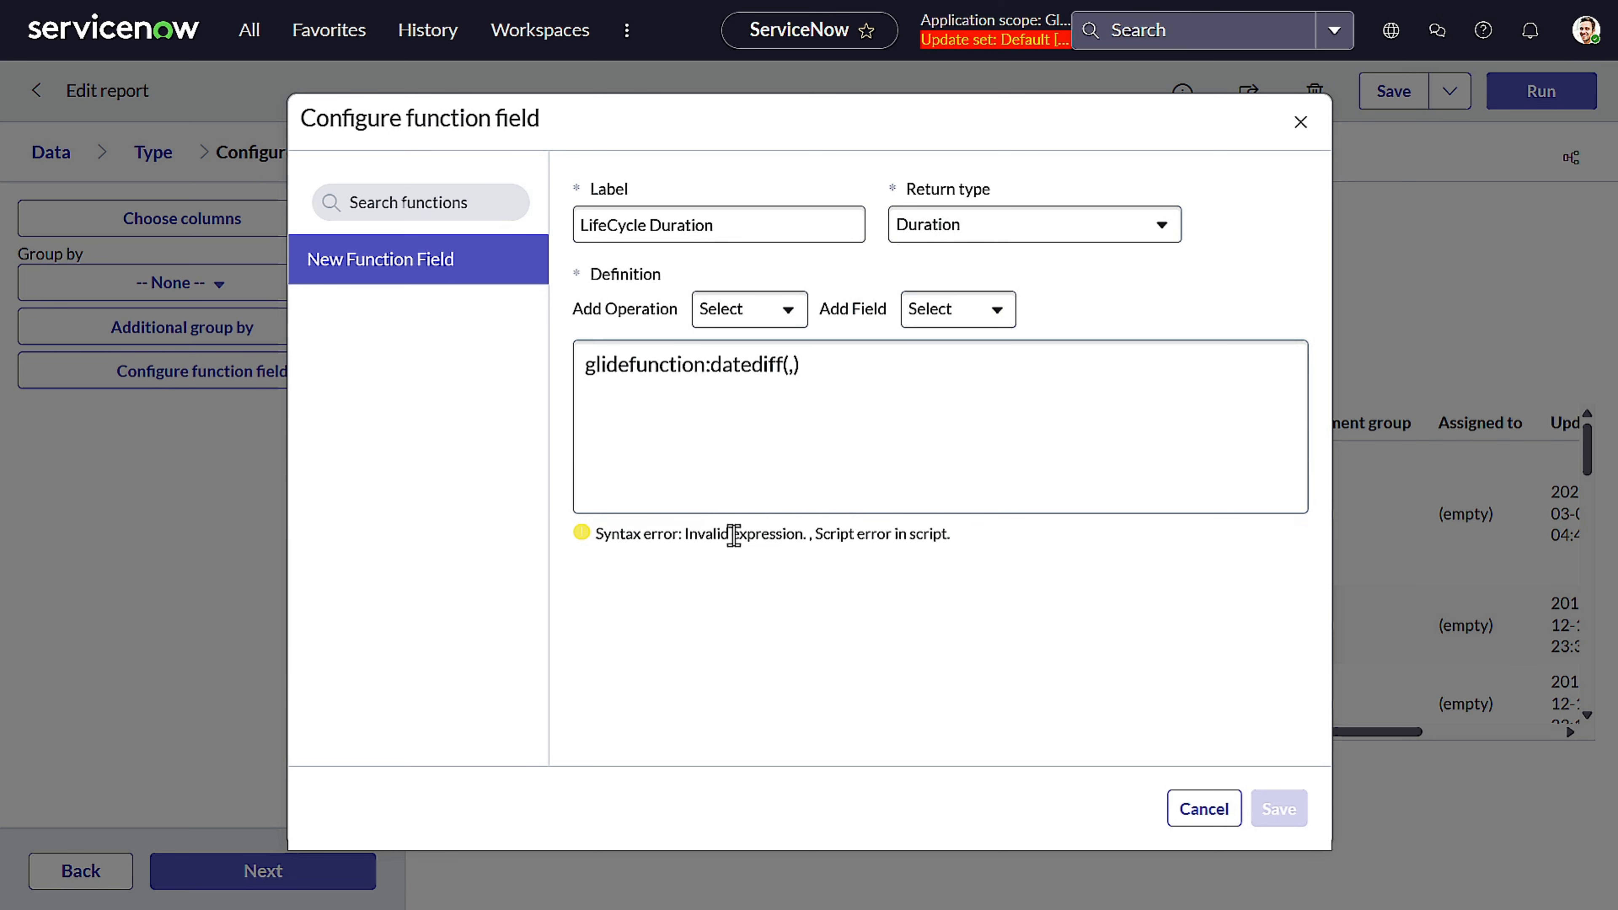
pyautogui.tripleClick(734, 535)
pyautogui.moveTo(734, 535); pyautogui.dragTo(790, 366)
pyautogui.write(',')
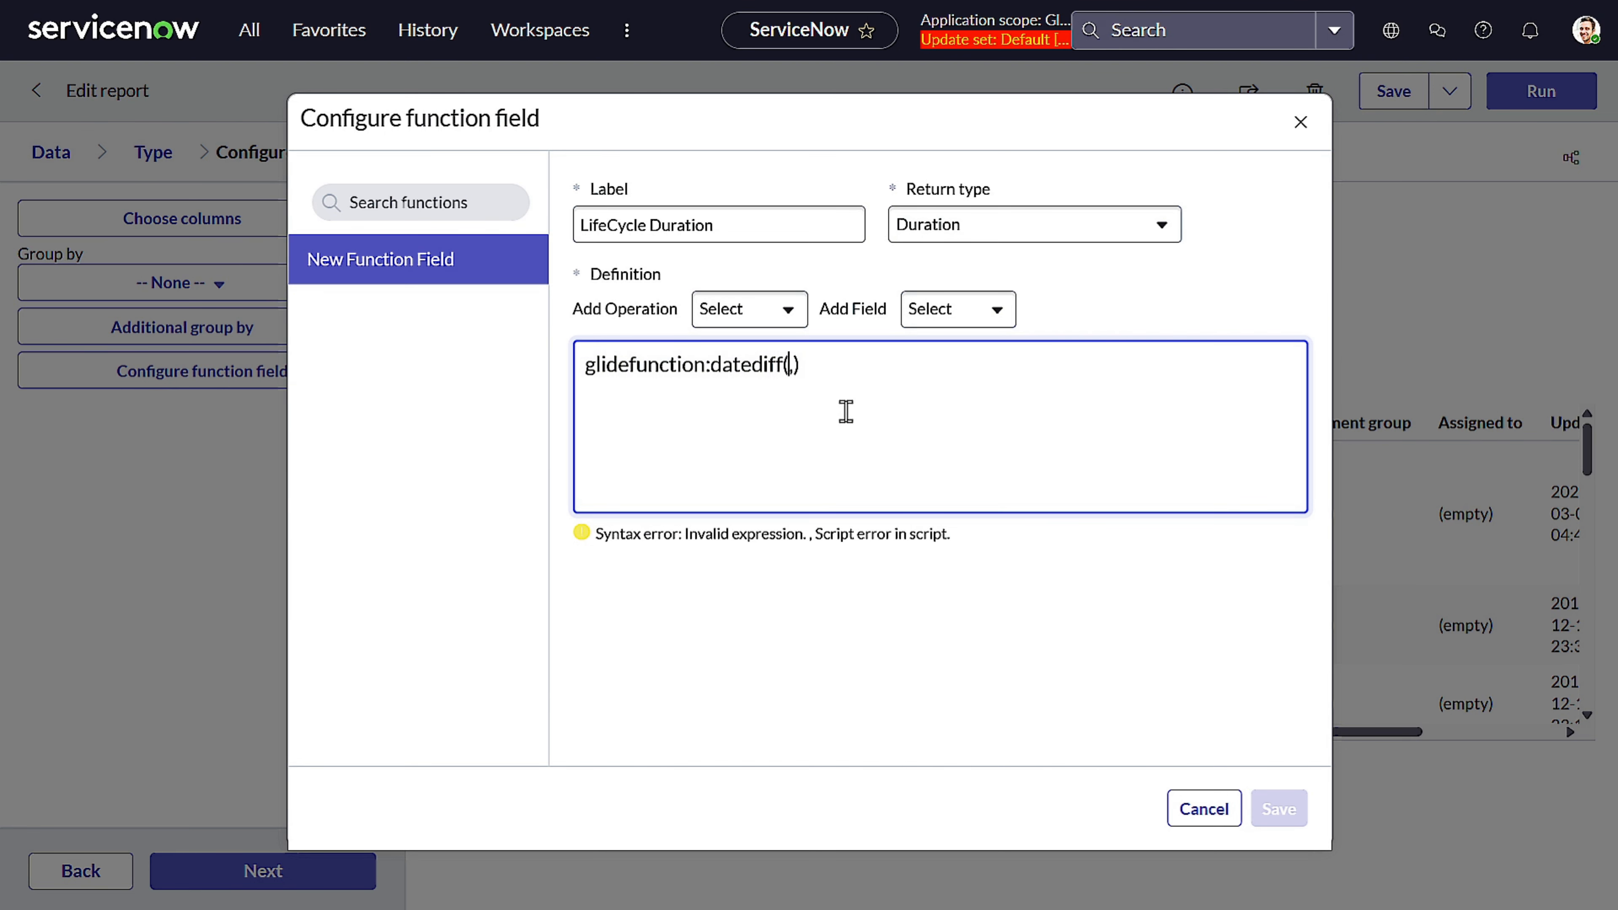
pyautogui.click(947, 318)
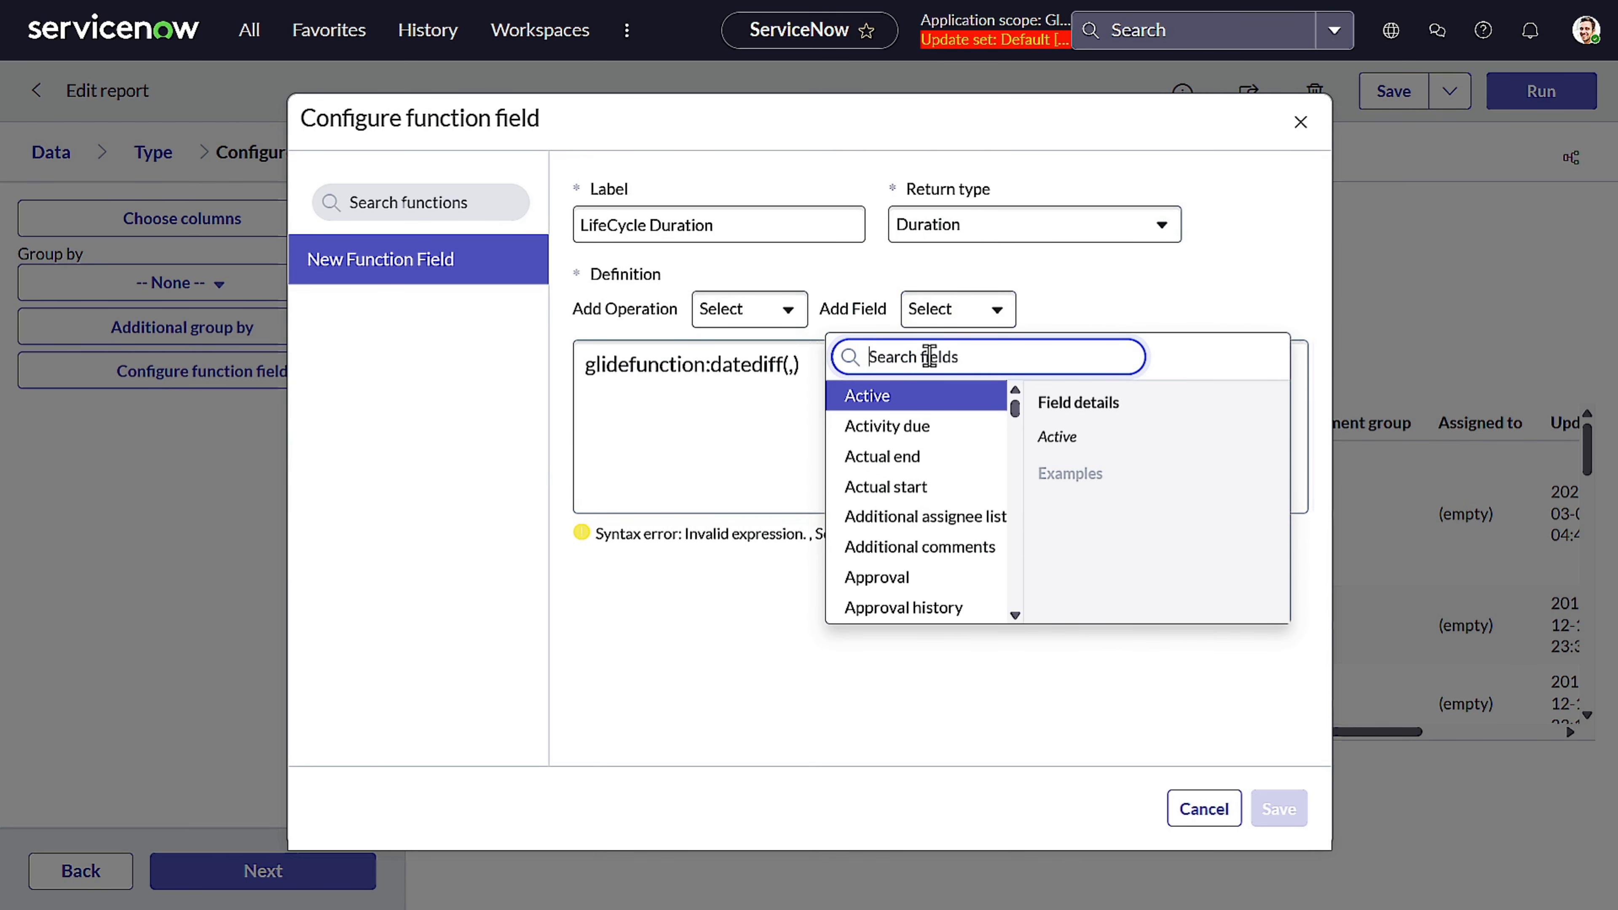
pyautogui.write('crea')
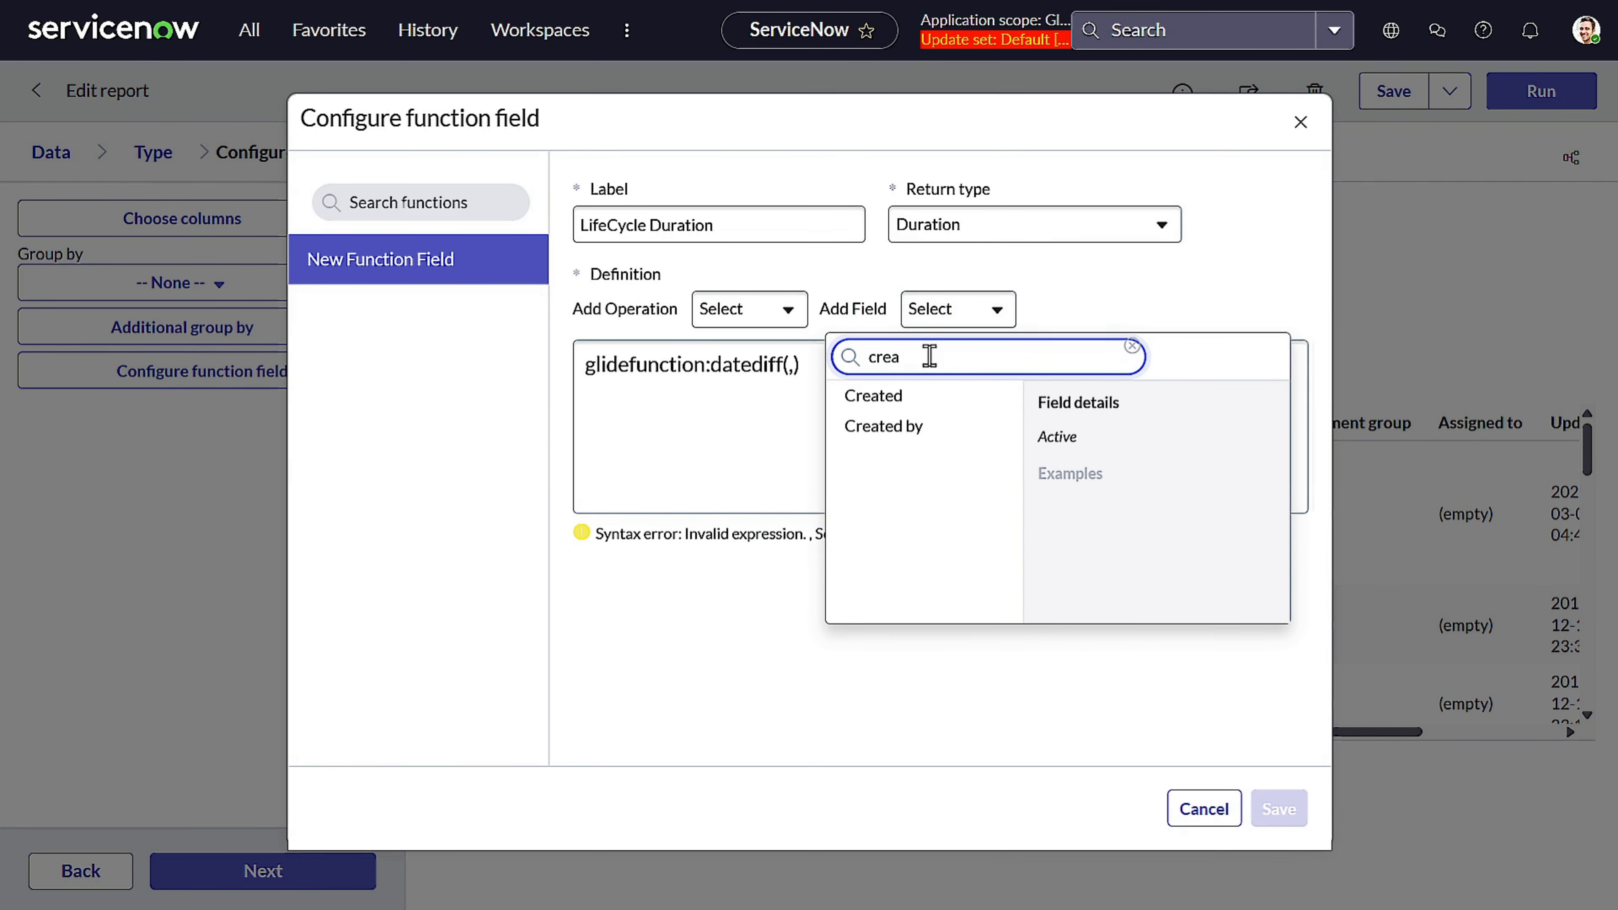
pyautogui.click(854, 395)
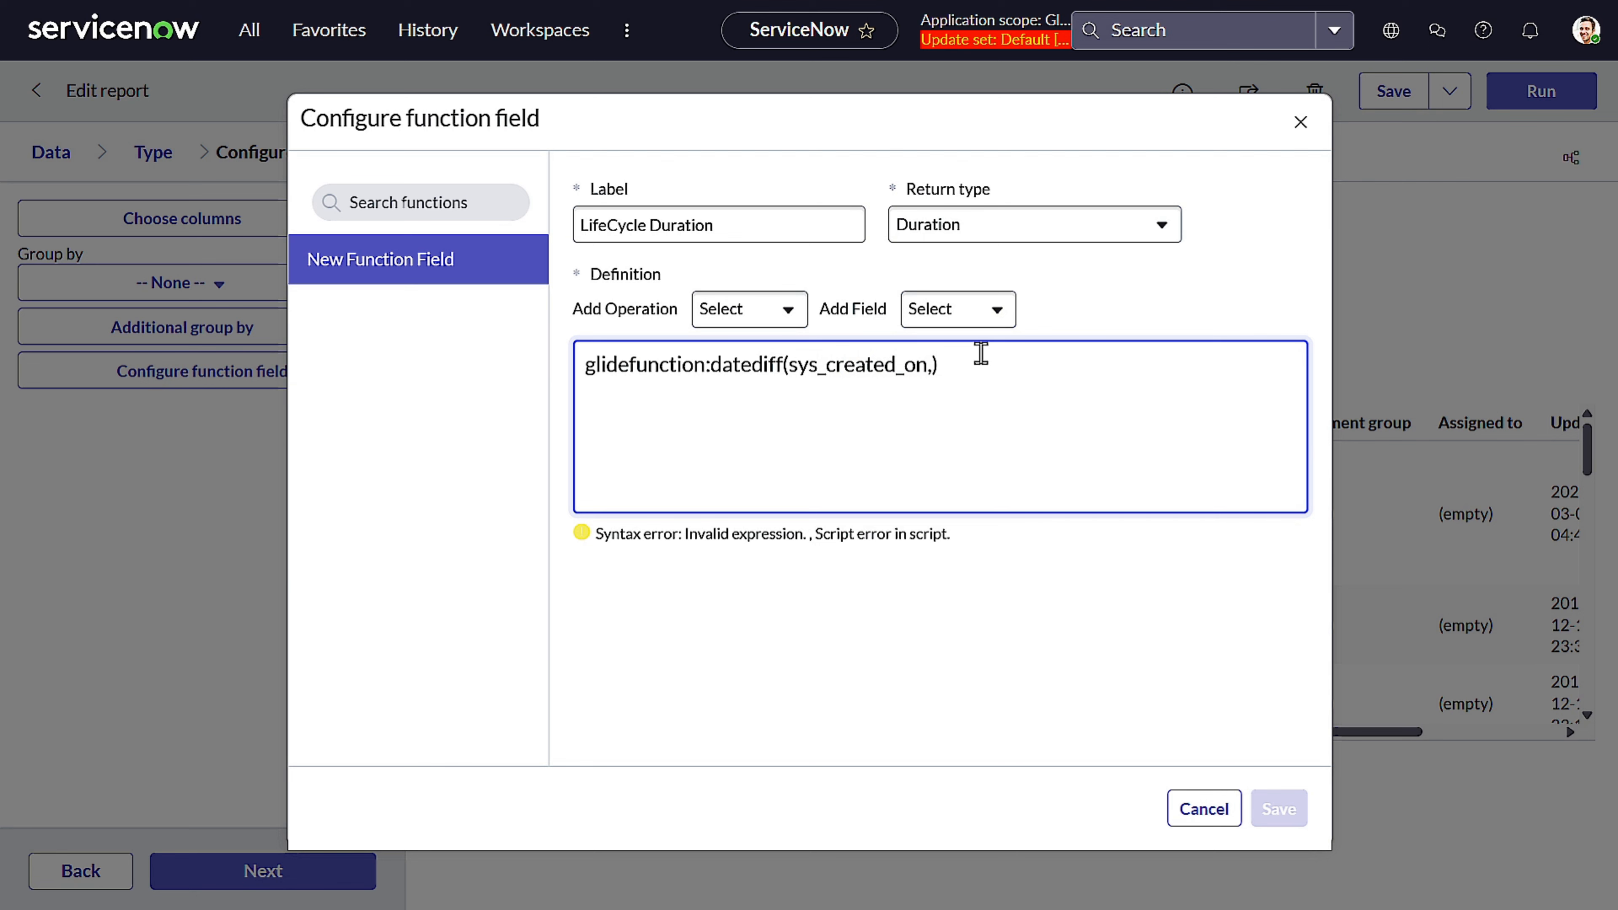
# Add the Closed field as the second datediff() argument and save the function field
pyautogui.click(965, 322)
pyautogui.hotkey('ctrl', 'a')
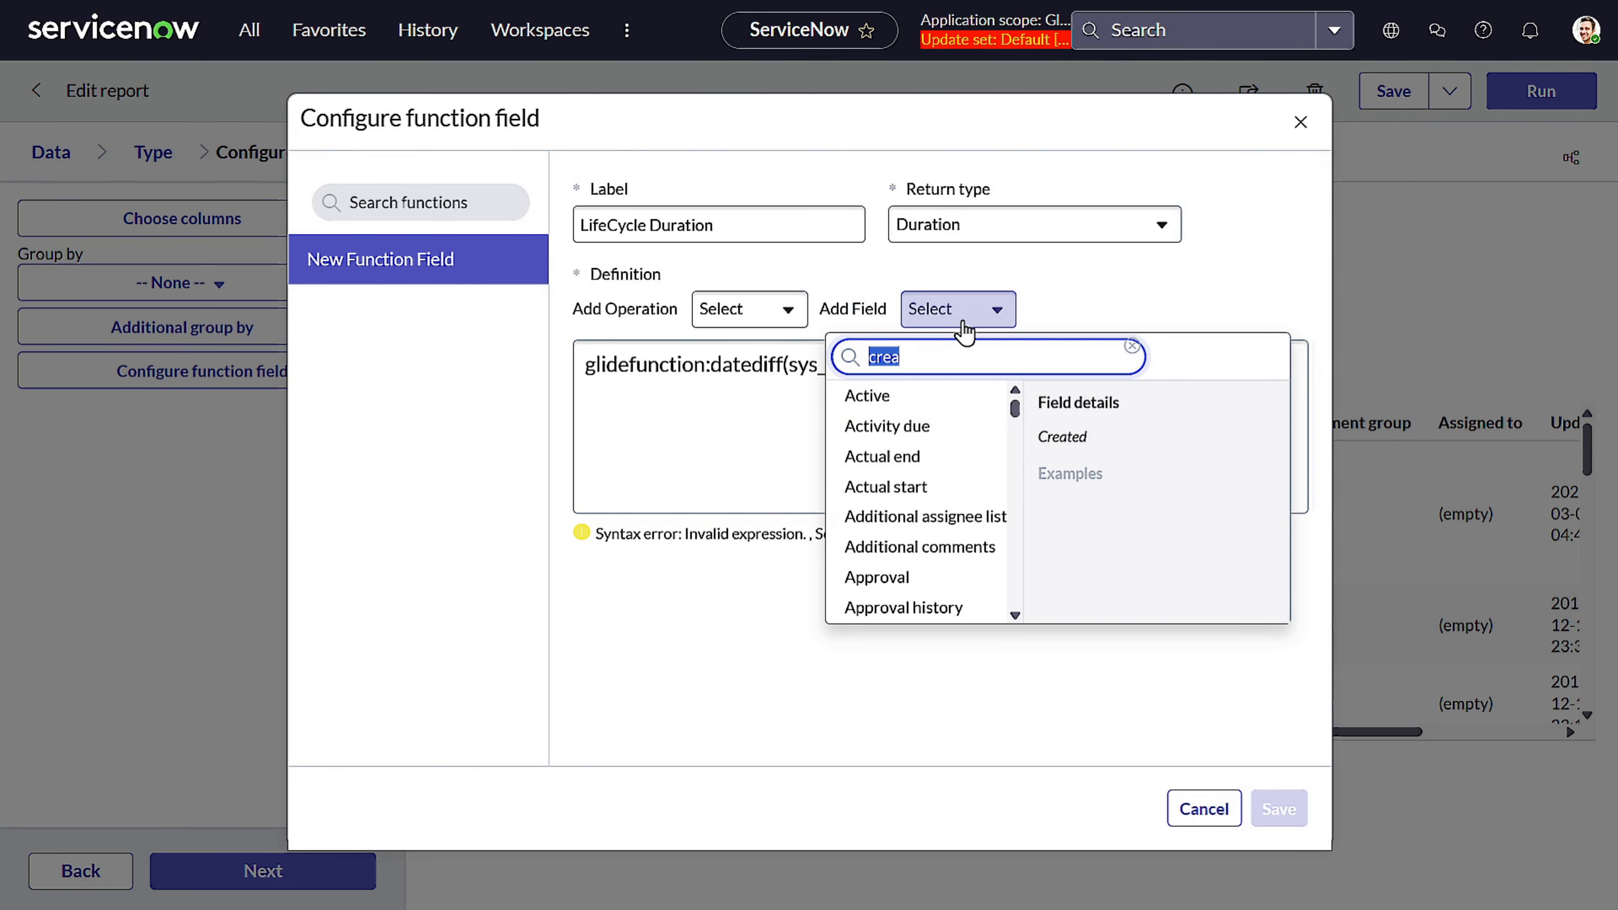
pyautogui.press('BackSpace')
pyautogui.write('clos')
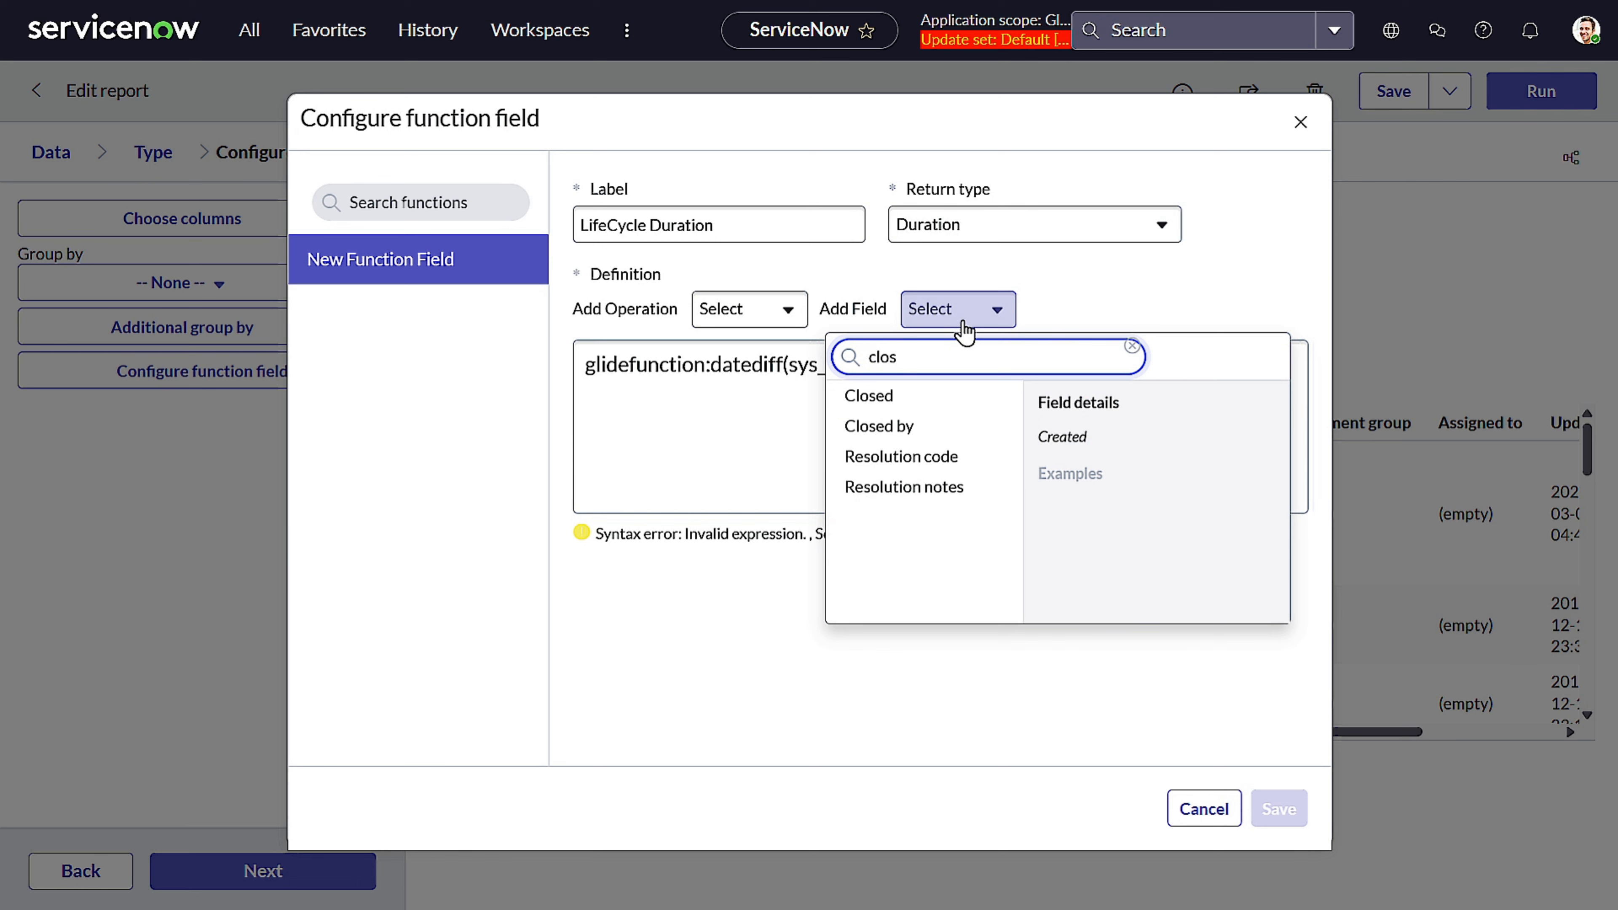
pyautogui.click(905, 403)
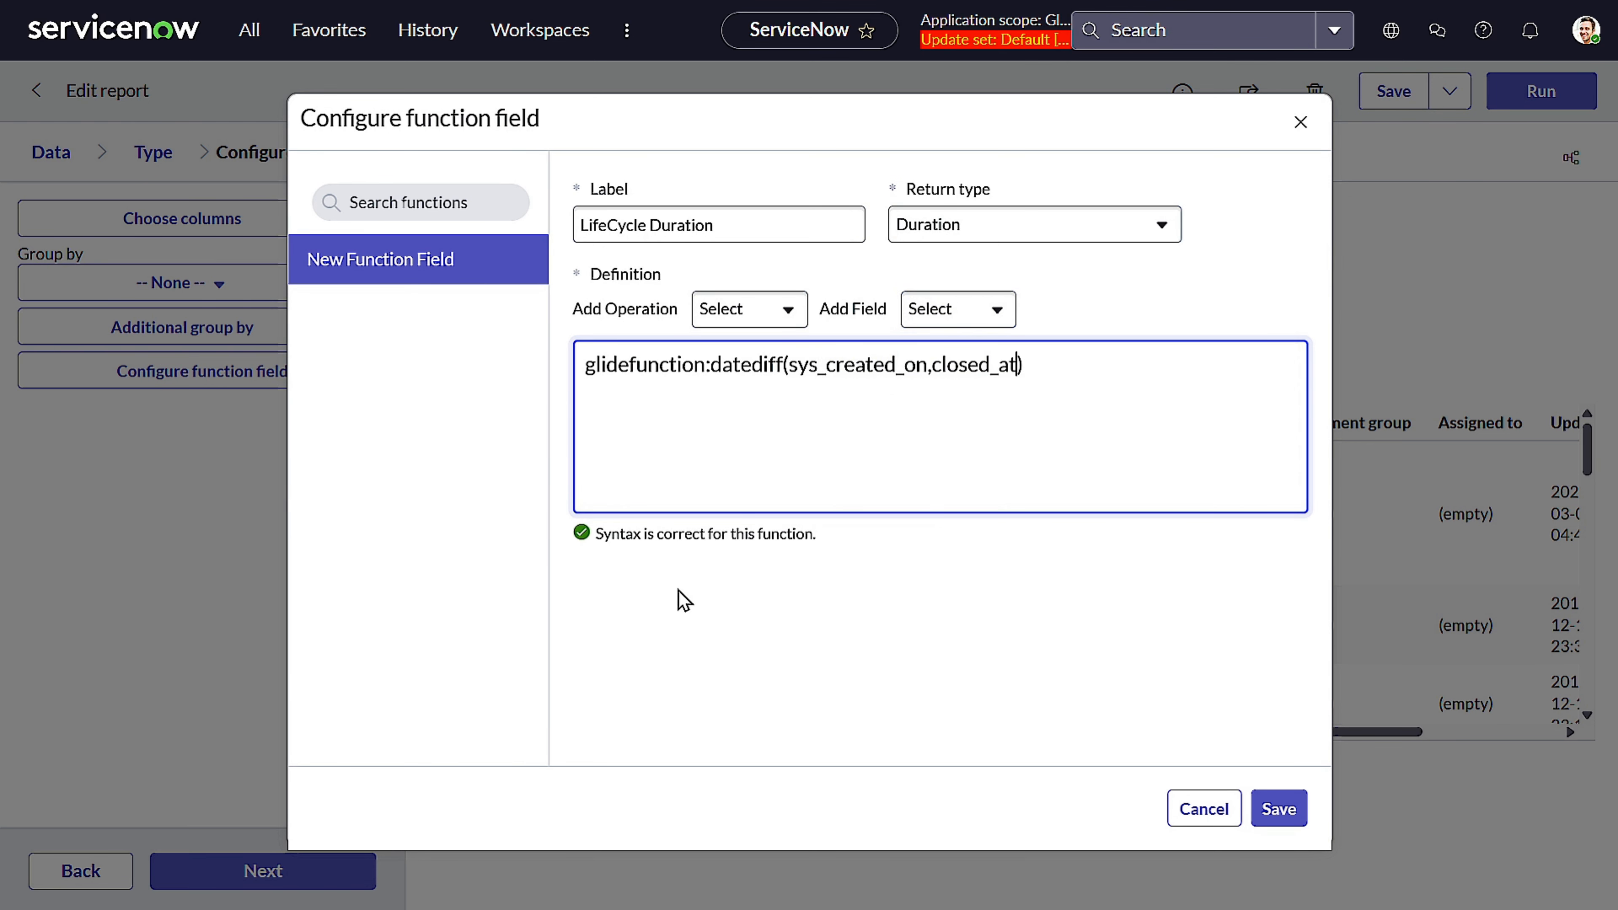
pyautogui.moveTo(596, 533); pyautogui.dragTo(885, 542)
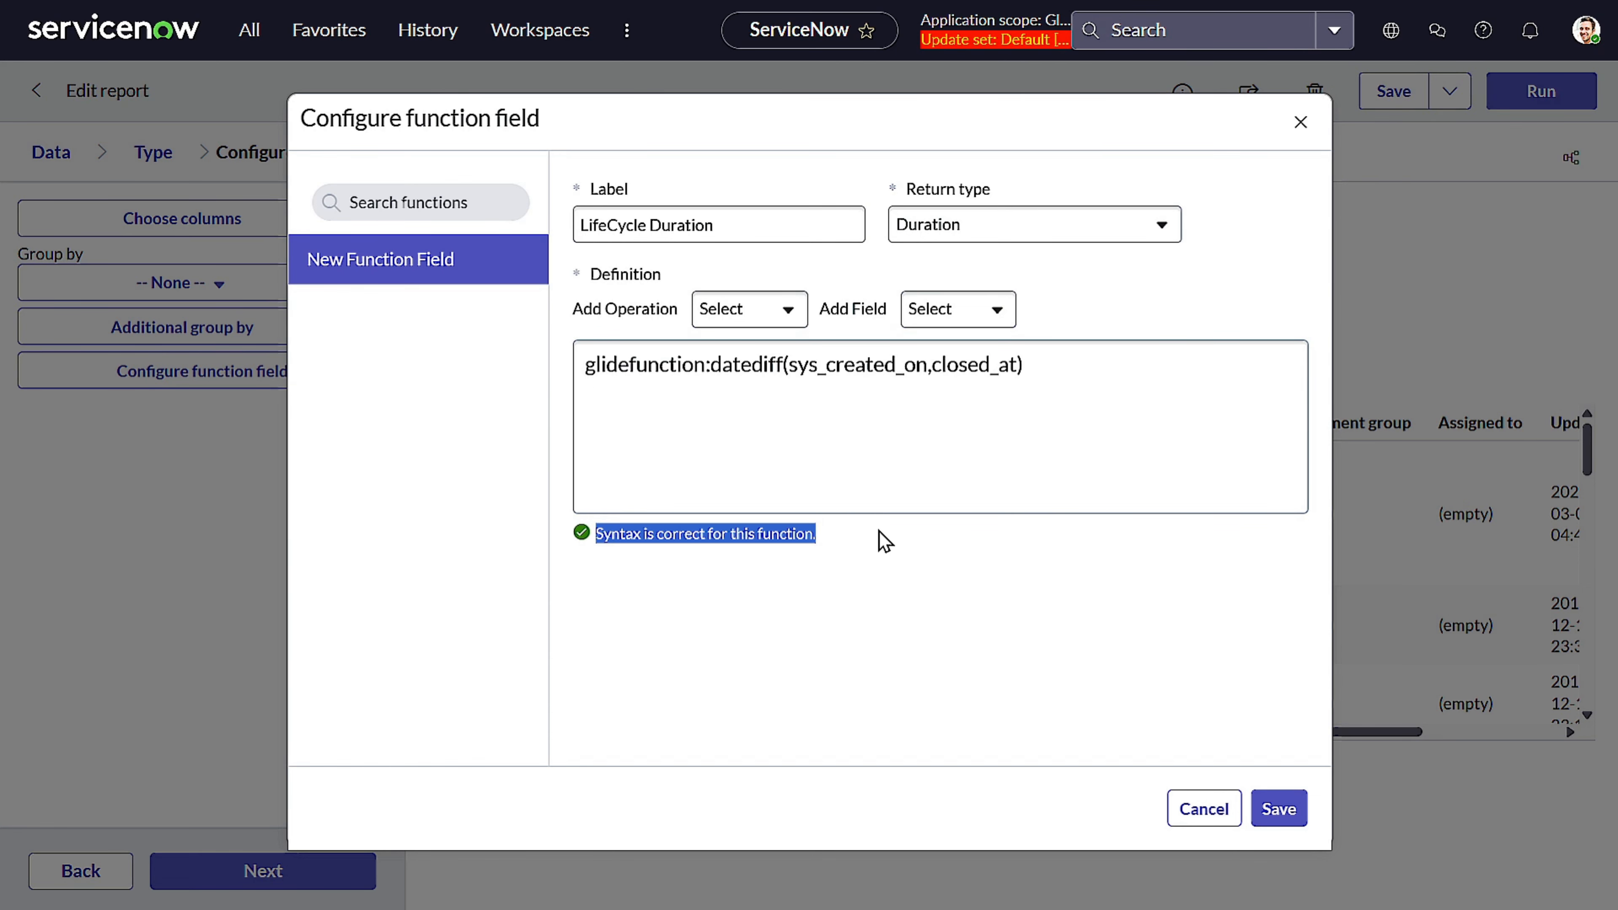
pyautogui.click(1278, 802)
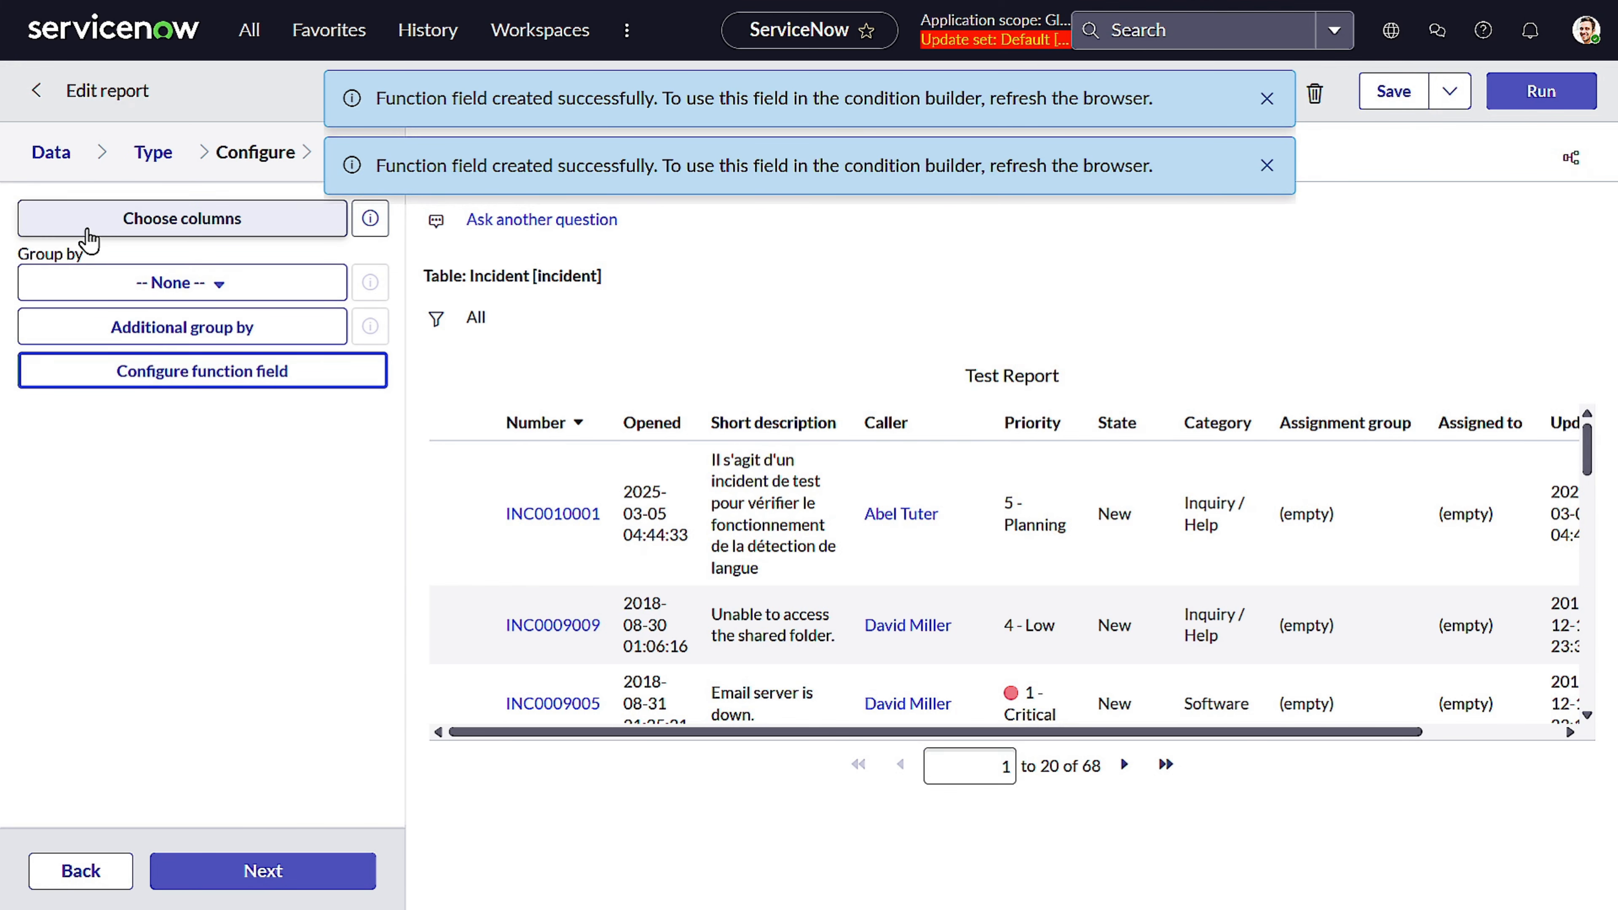
# Add the LifeCycle Duration column to the report, place it right after Caller, and run the report
pyautogui.click(137, 220)
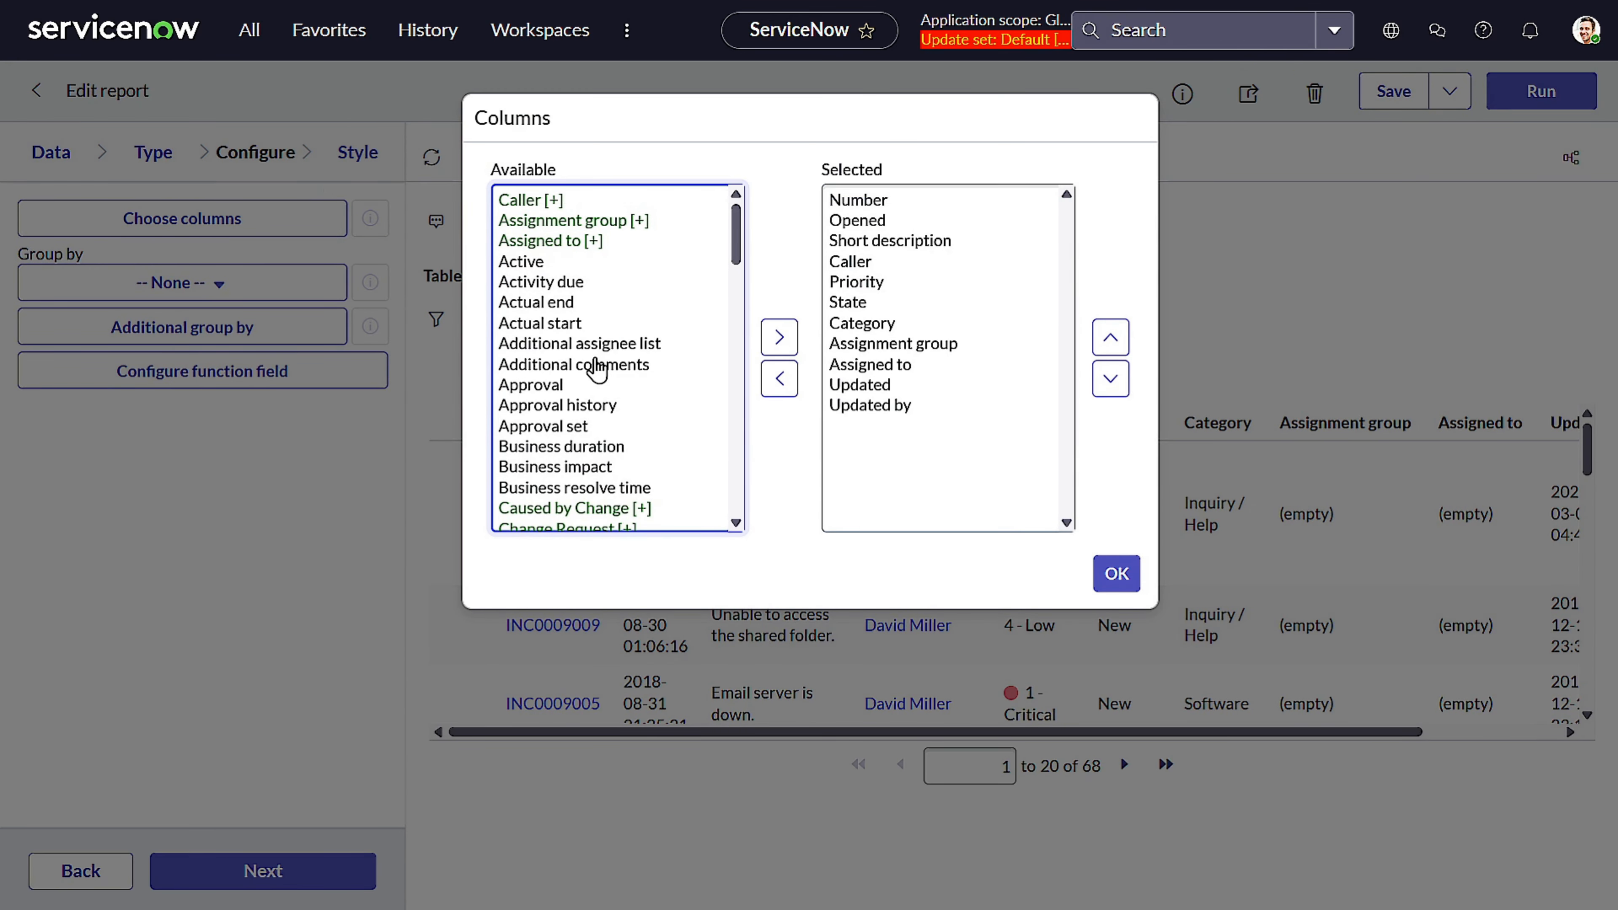
pyautogui.scroll(-12, 597, 370)
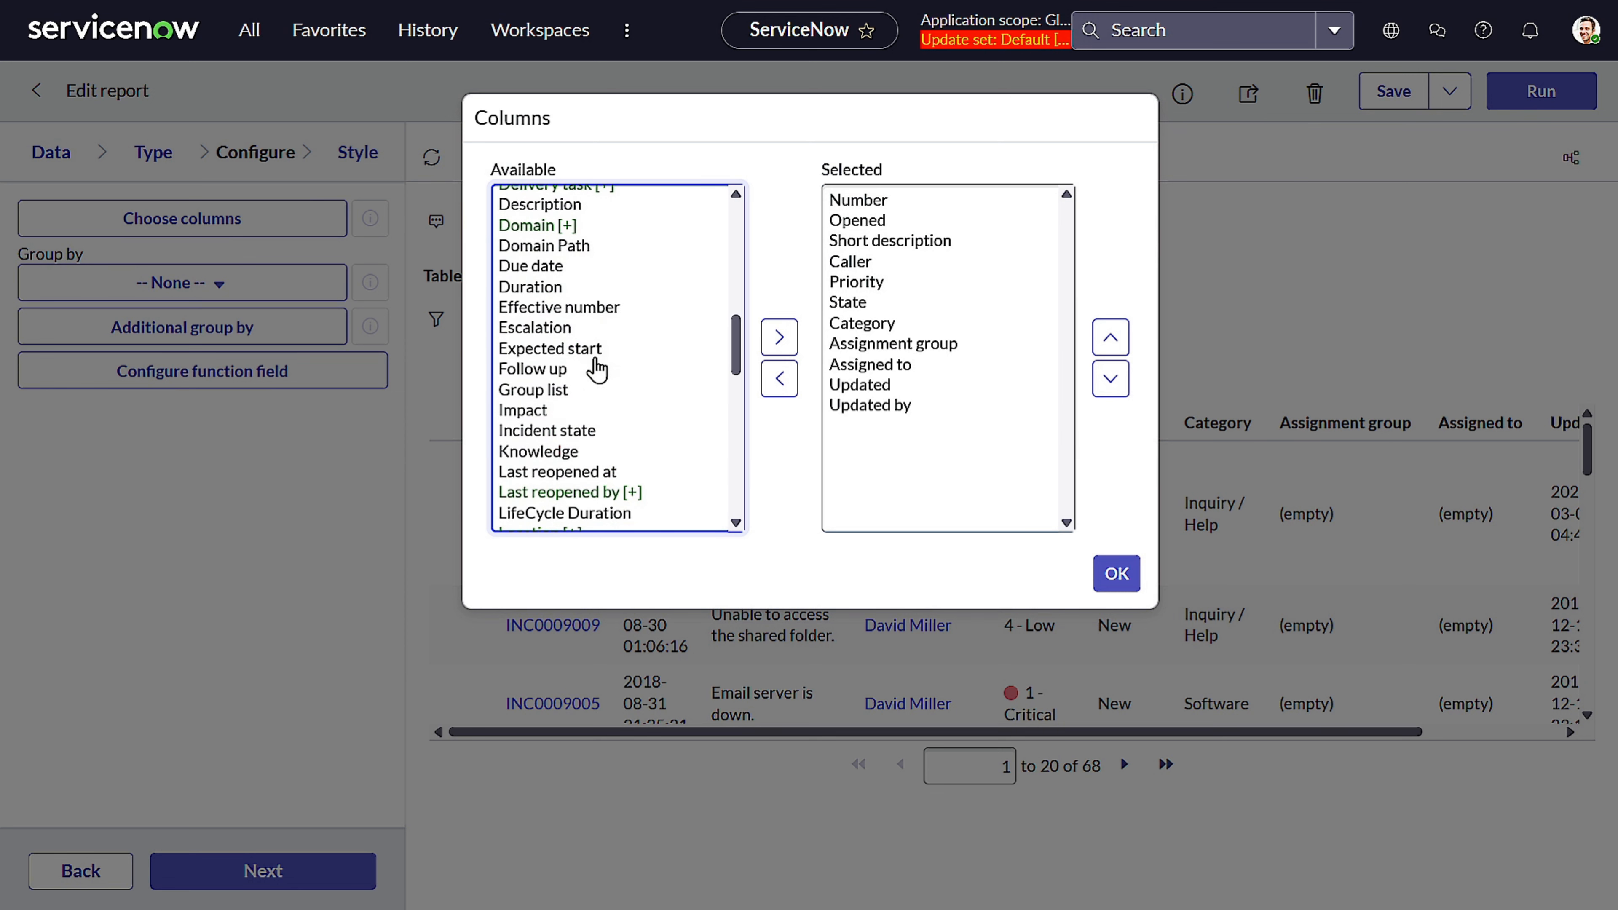
pyautogui.scroll(-2, 611, 405)
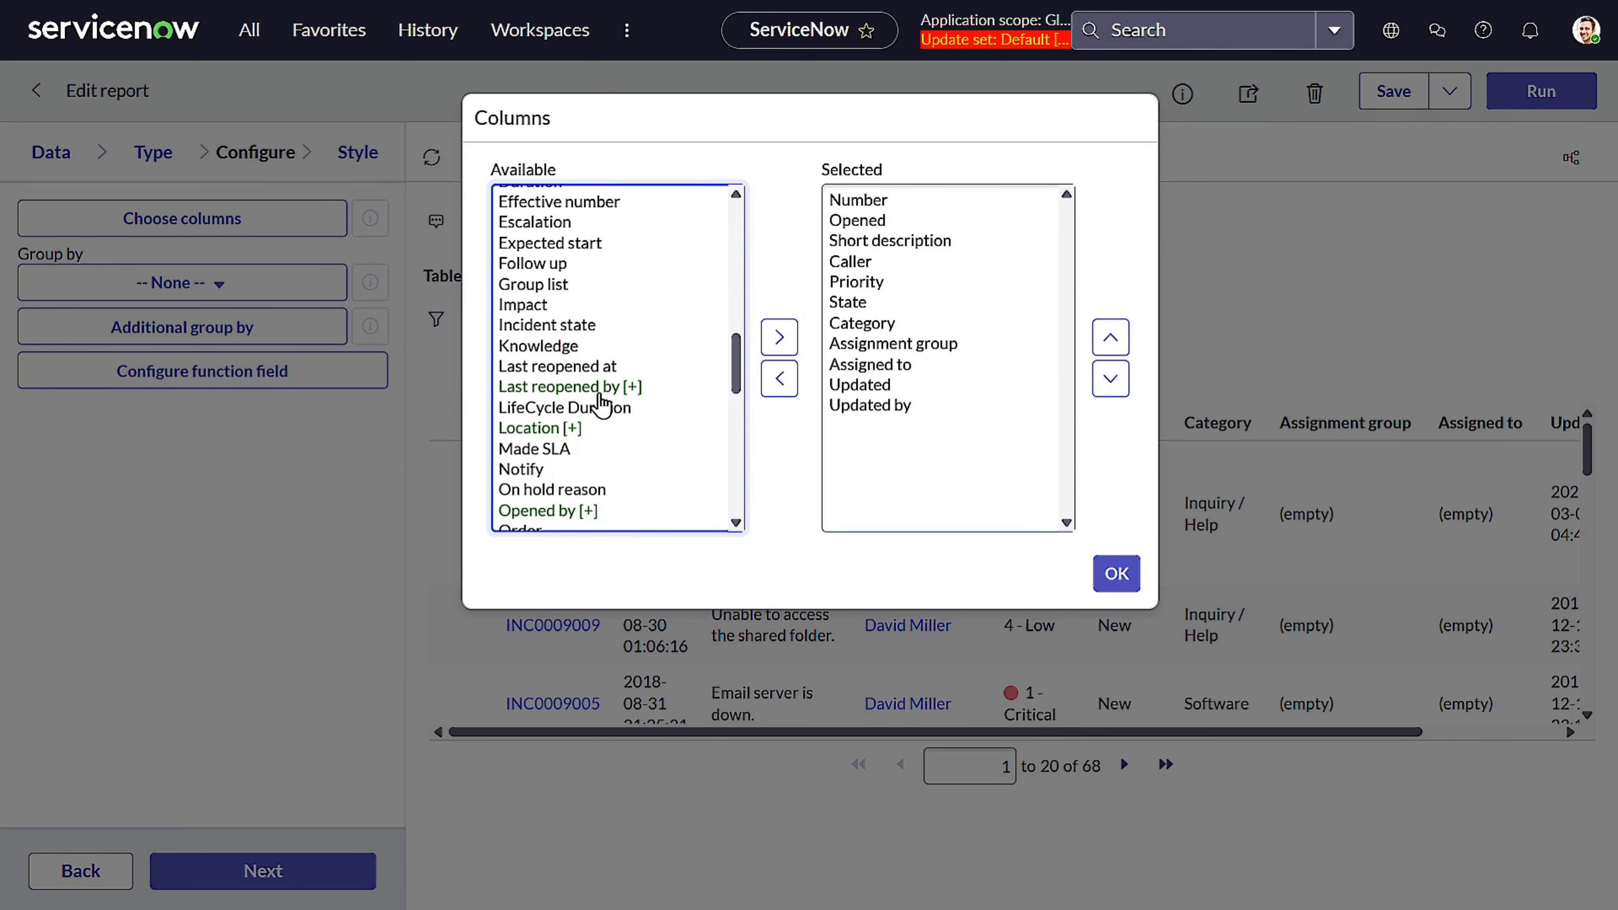
pyautogui.click(605, 412)
pyautogui.click(779, 337)
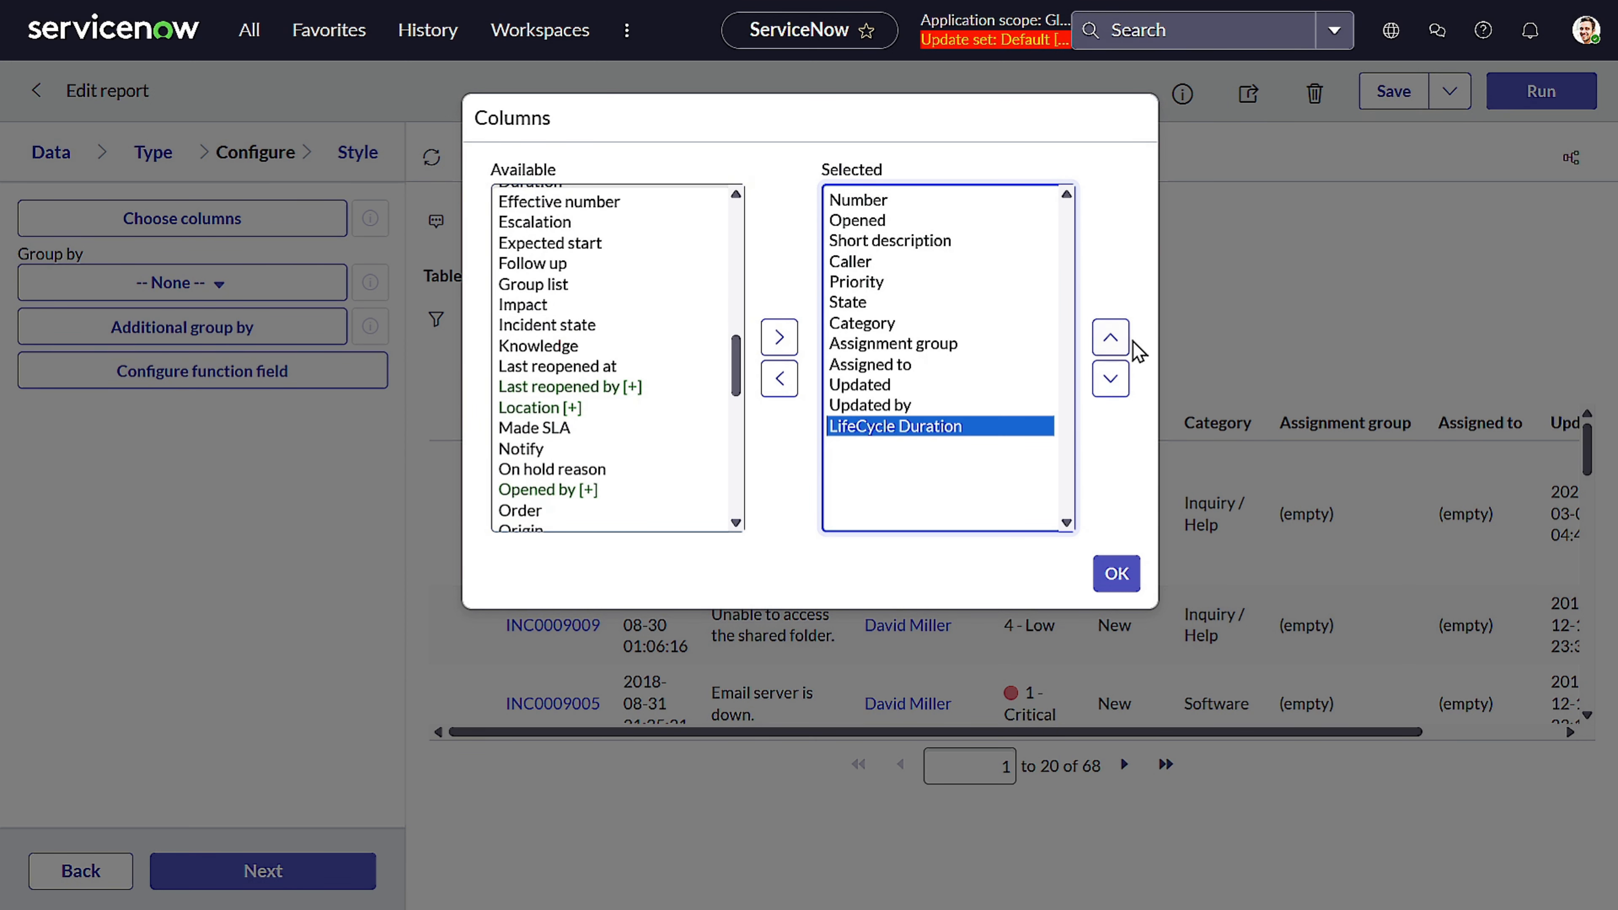
pyautogui.click(1110, 337)
pyautogui.click(1110, 336)
pyautogui.click(1110, 337)
pyautogui.click(1111, 336)
pyautogui.click(1110, 337)
pyautogui.click(1110, 336)
pyautogui.click(1110, 337)
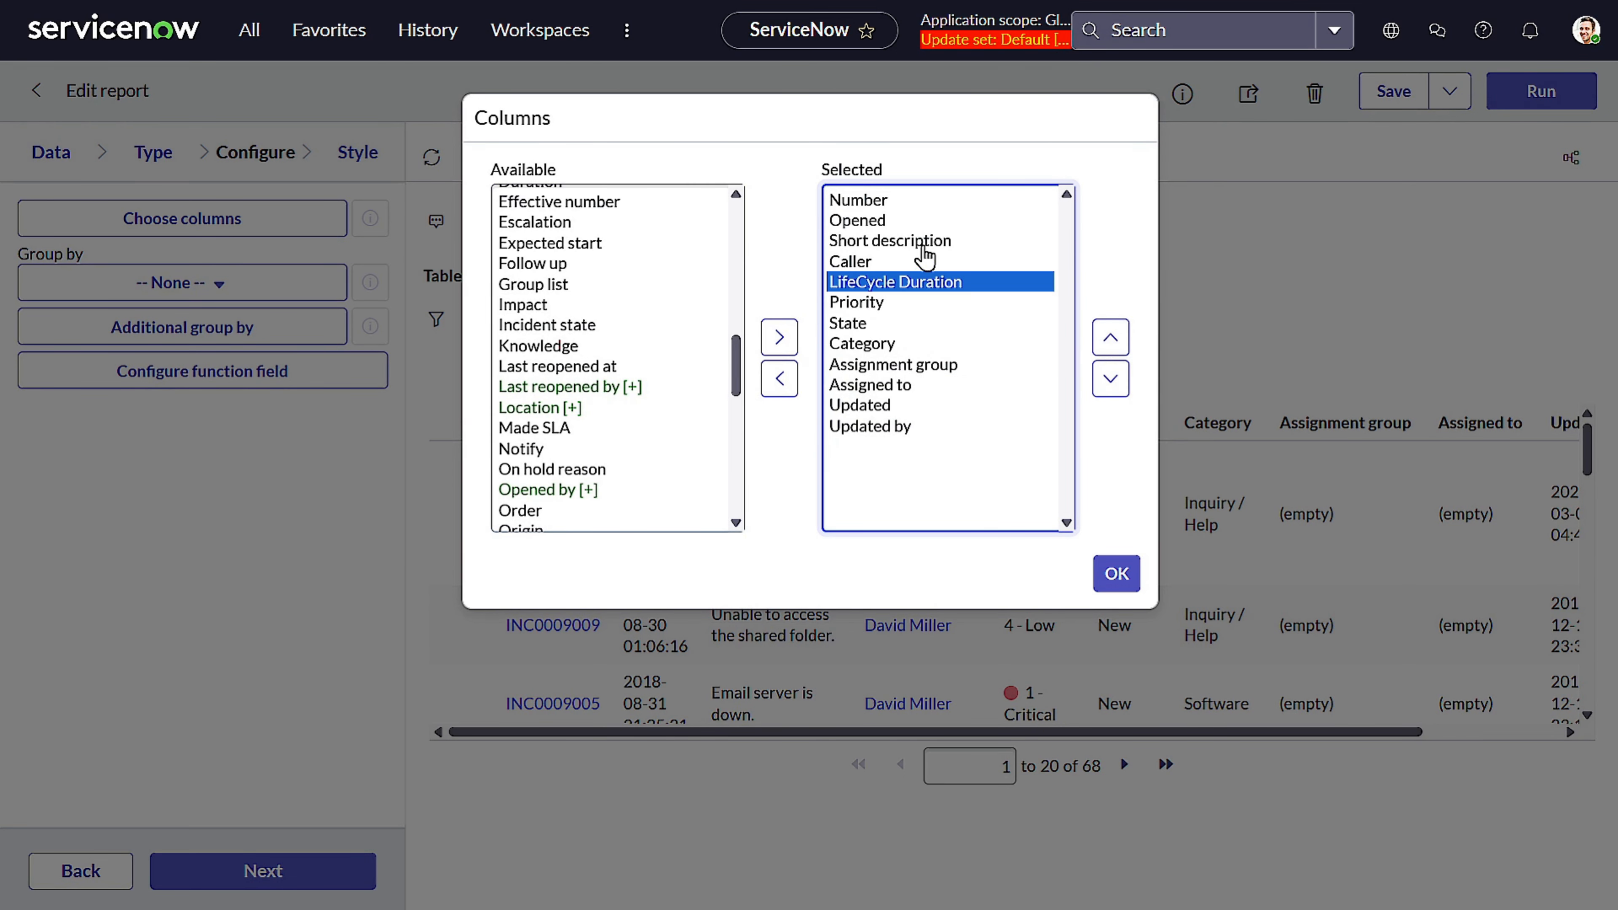
pyautogui.click(1124, 577)
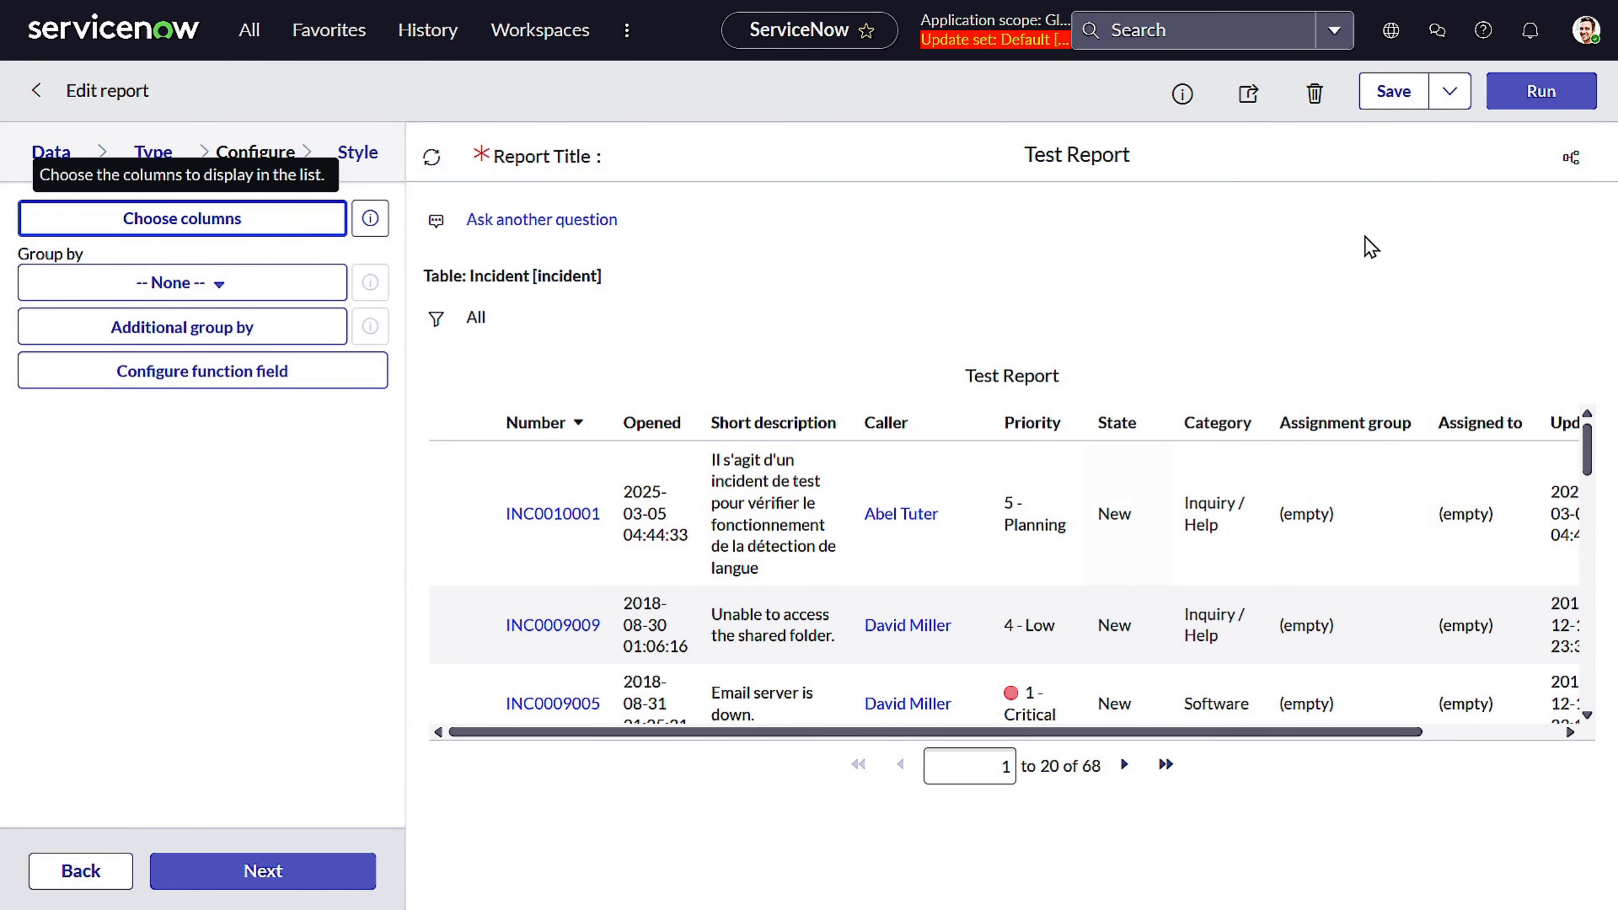
pyautogui.click(1532, 95)
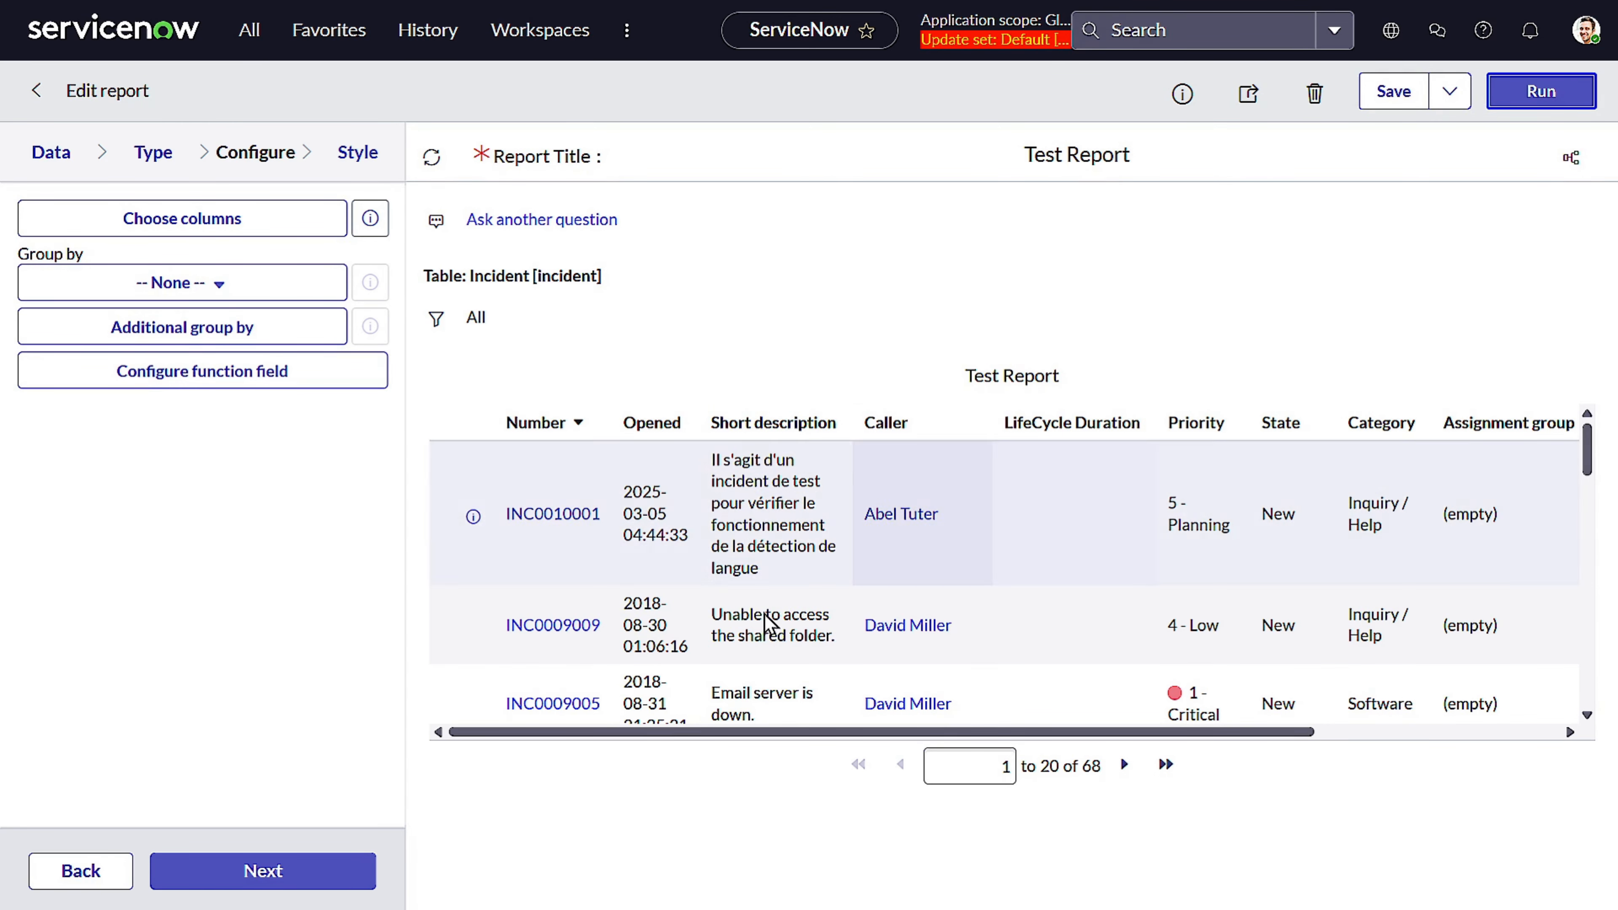
# Scroll through the report rows to examine the LifeCycle Duration values for each incident
pyautogui.scroll(-3, 1155, 491)
pyautogui.scroll(-2, 1150, 490)
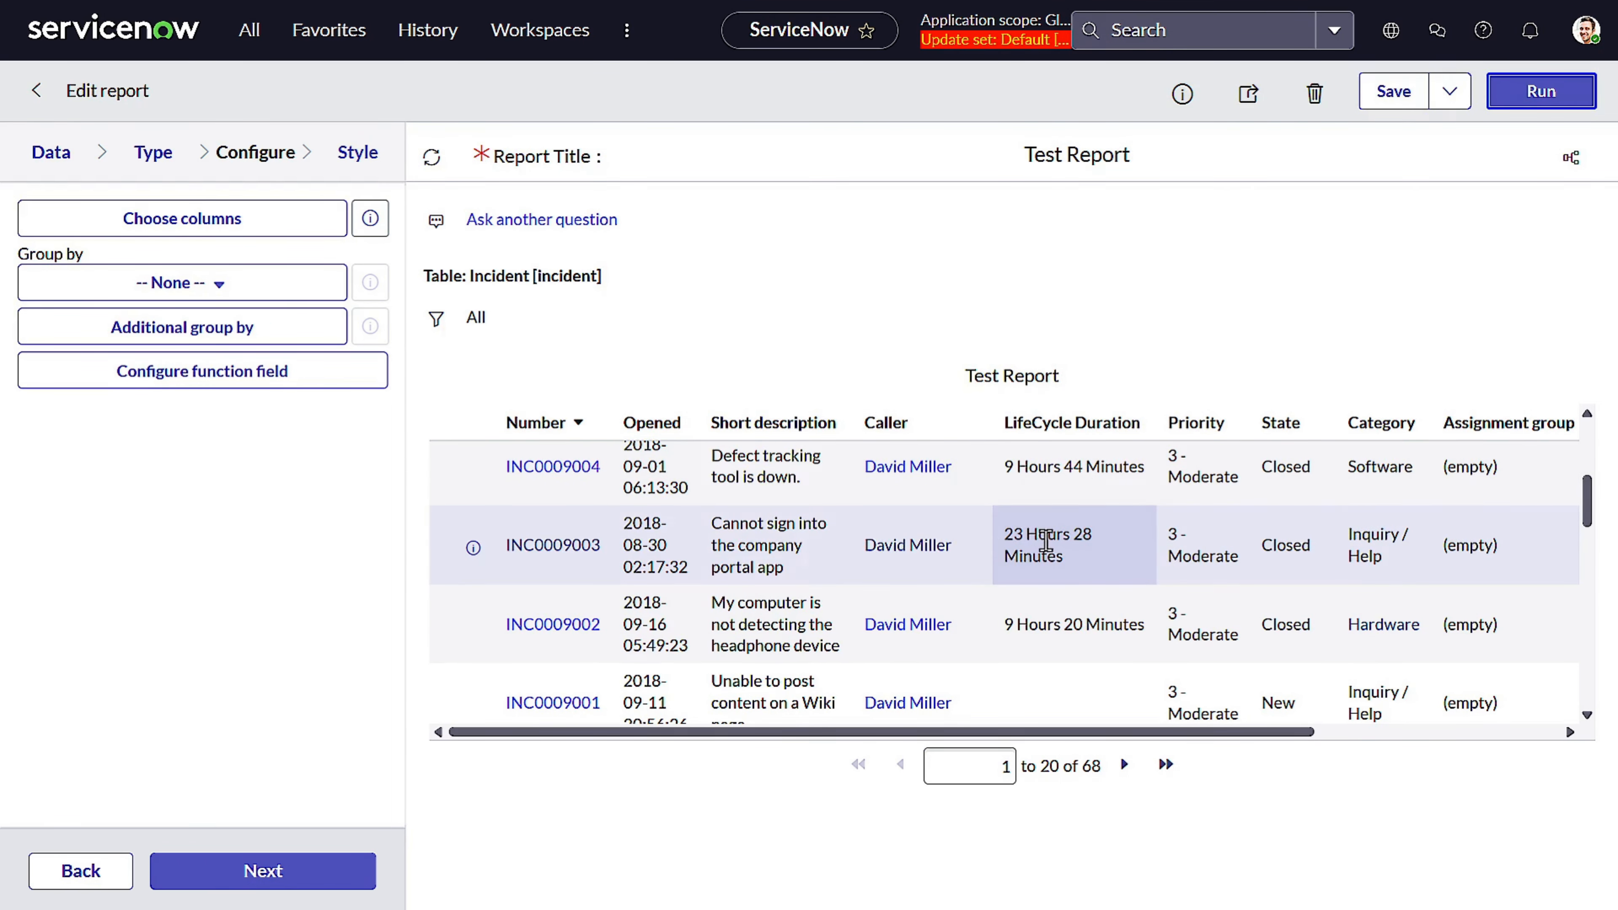
pyautogui.scroll(-5, 1019, 542)
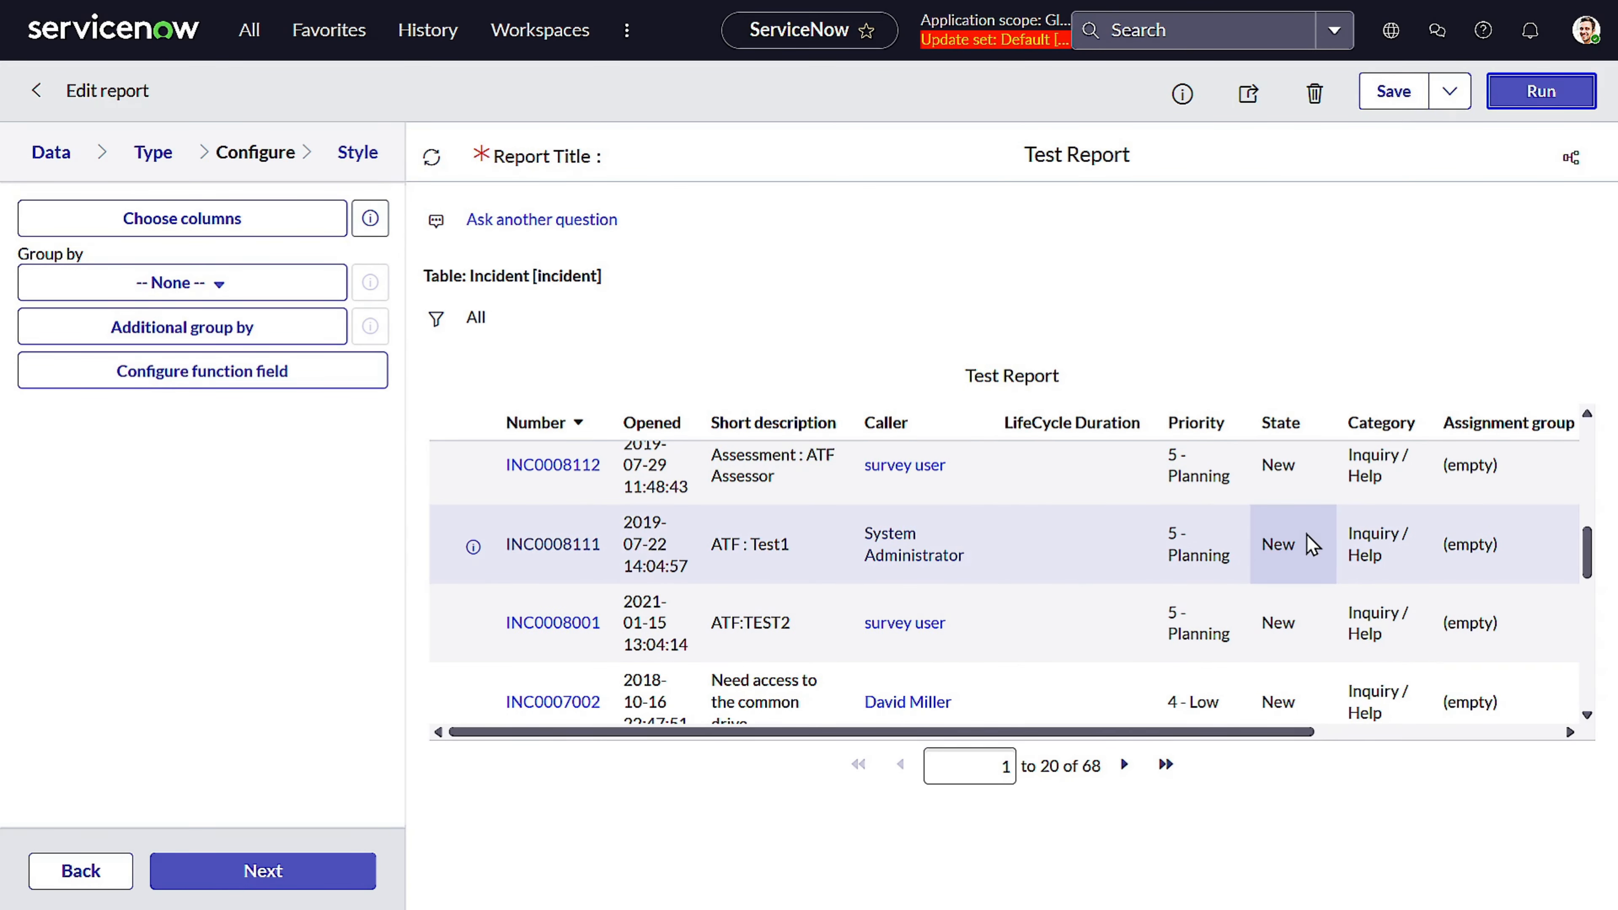
pyautogui.scroll(1, 1253, 547)
pyautogui.scroll(5, 1253, 547)
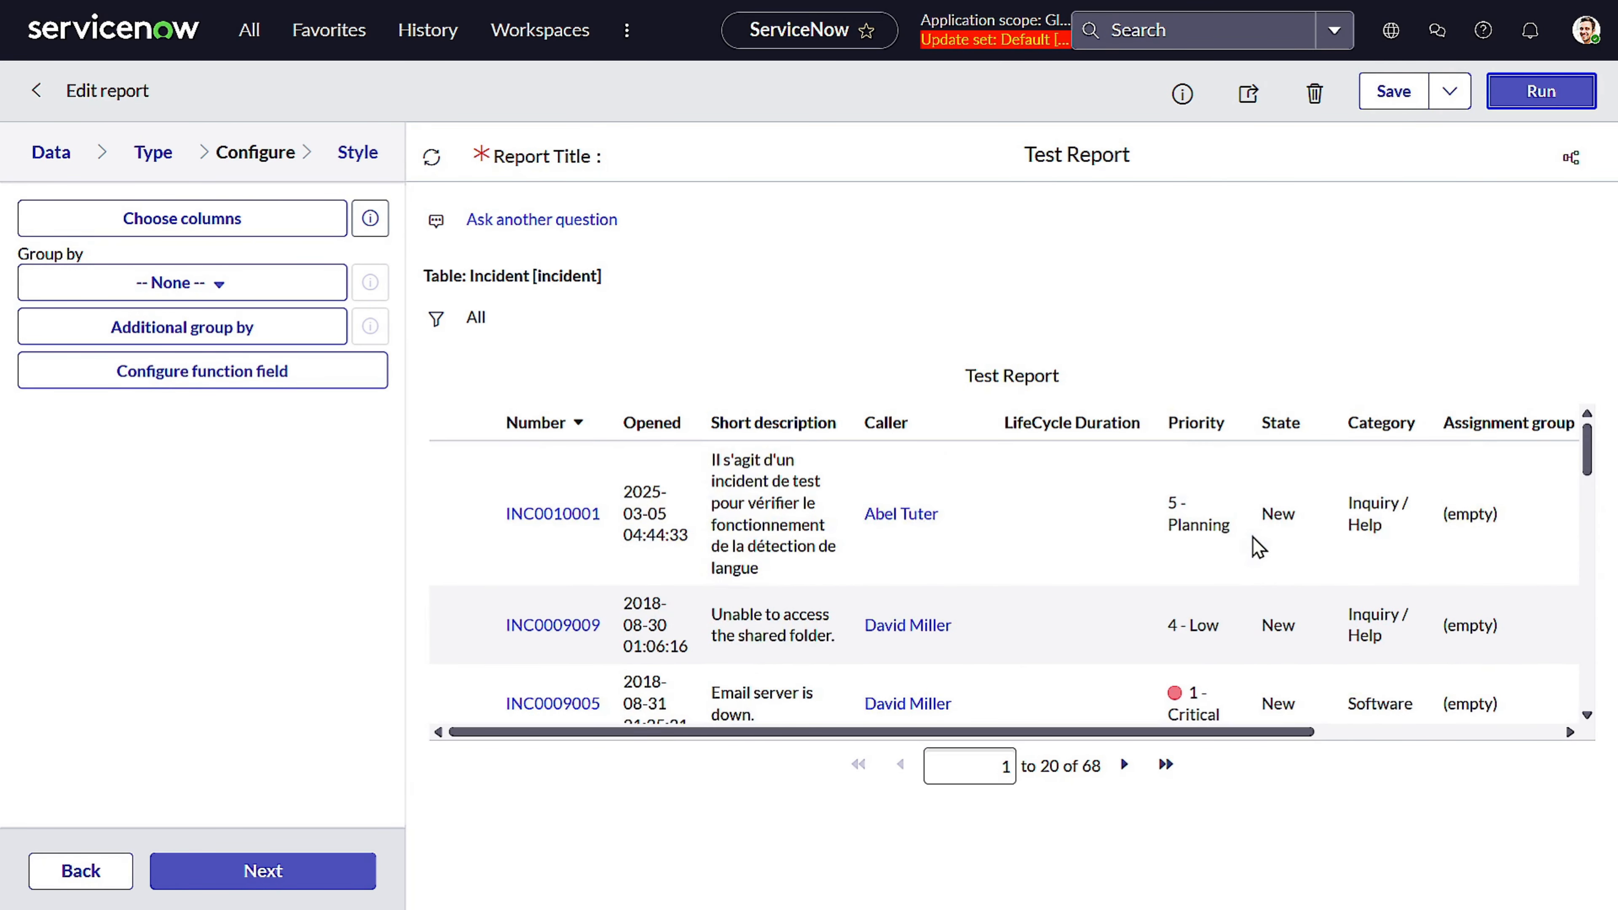
pyautogui.scroll(-2, 1253, 546)
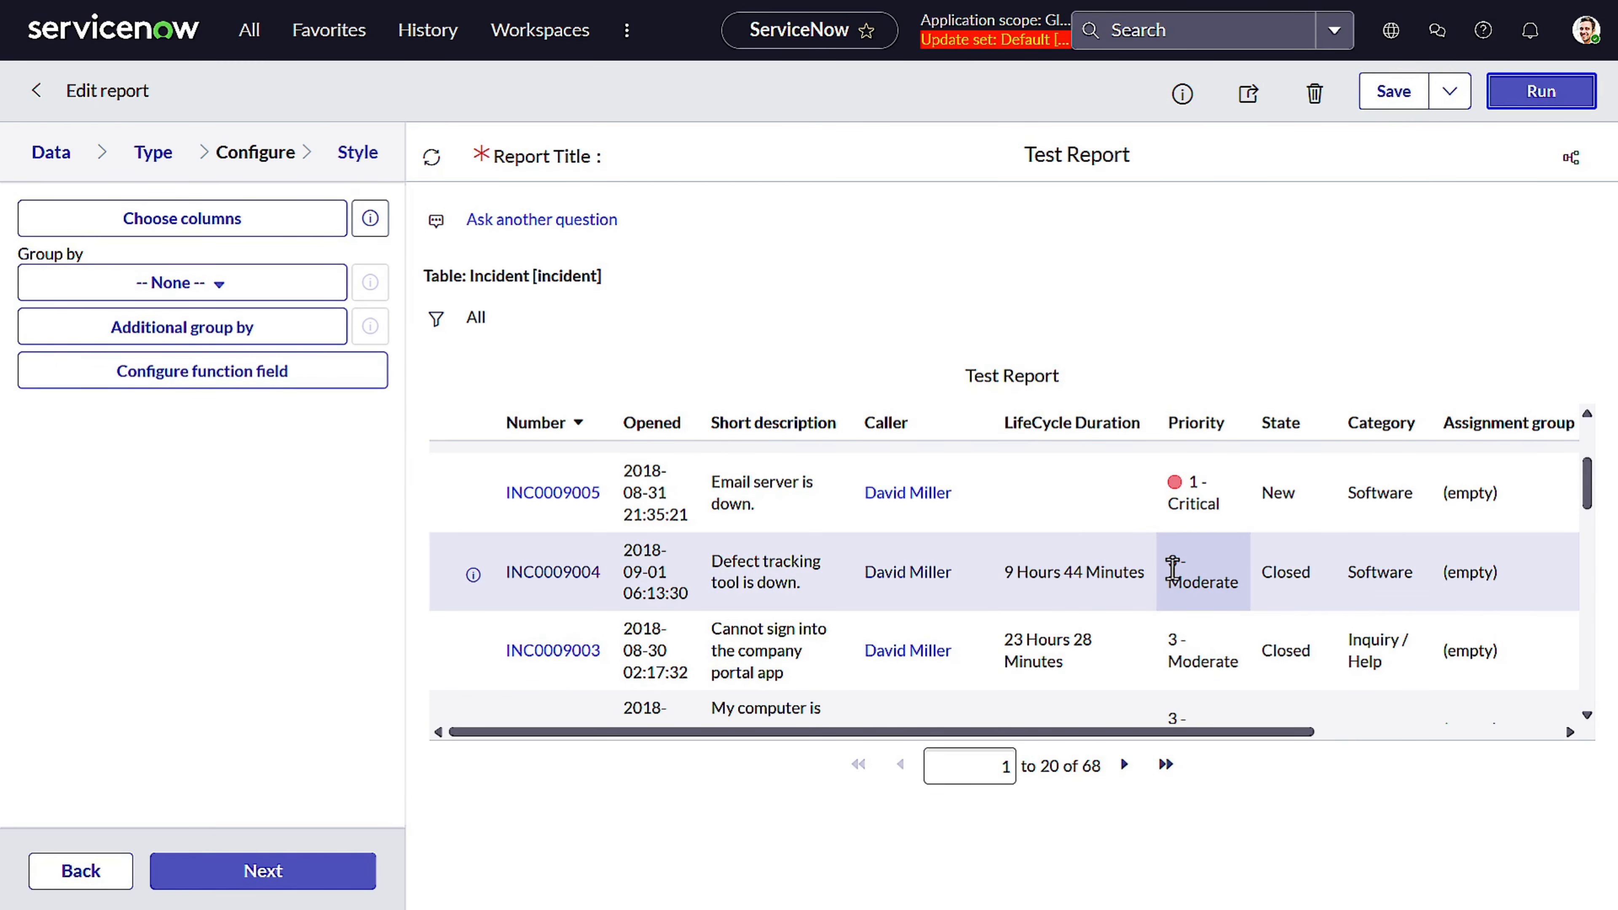
pyautogui.moveTo(1140, 571); pyautogui.dragTo(985, 586)
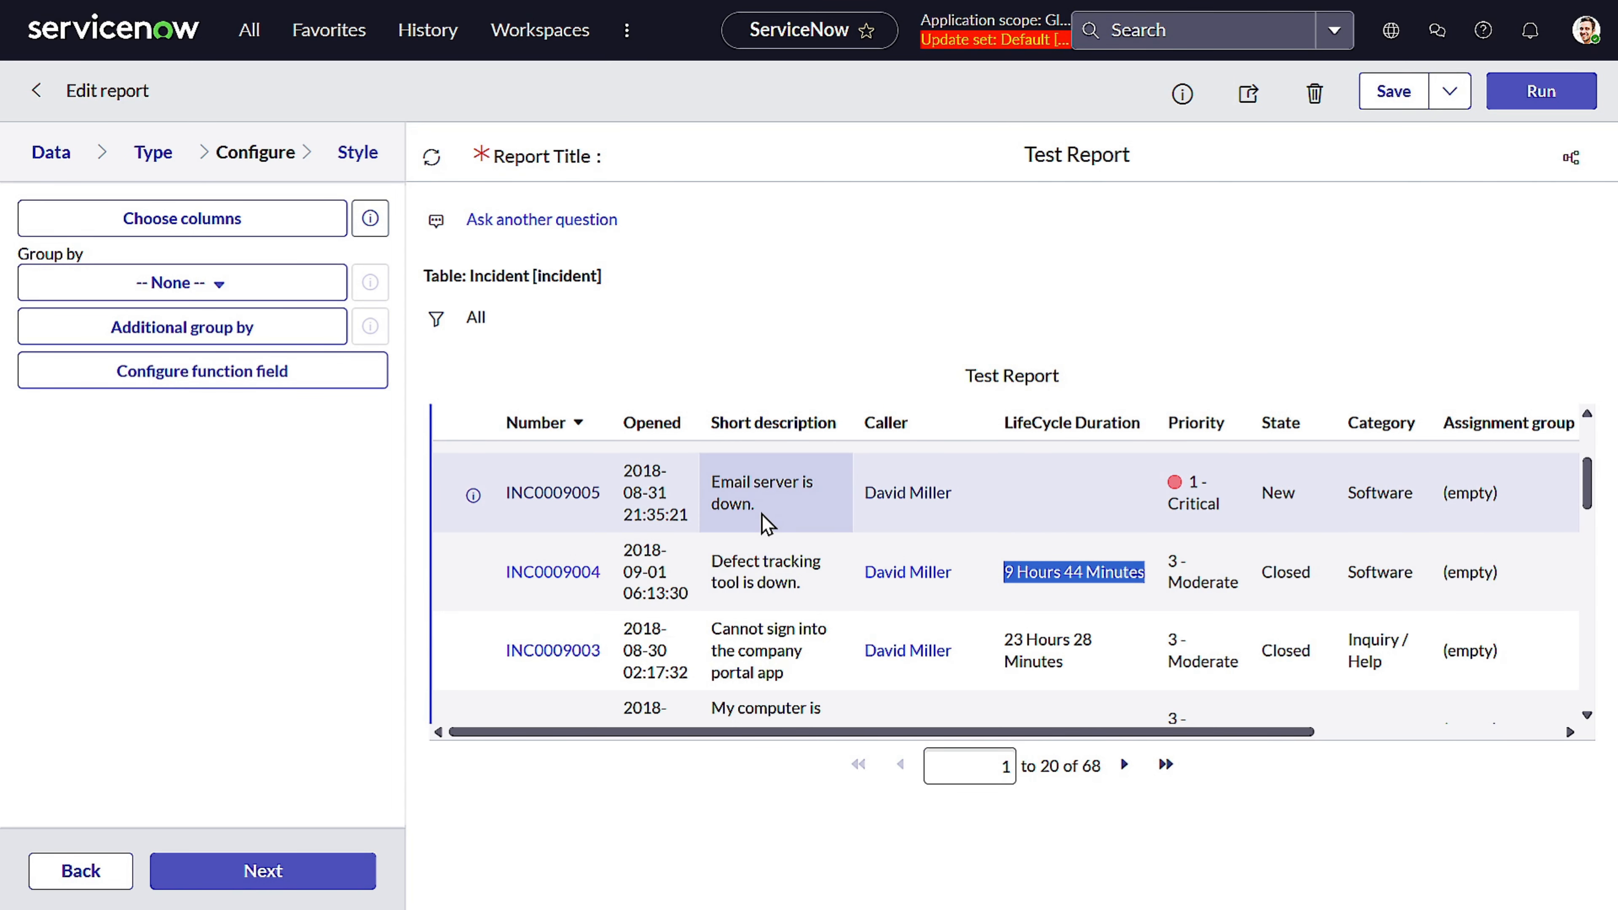
pyautogui.moveTo(762, 513); pyautogui.dragTo(711, 484)
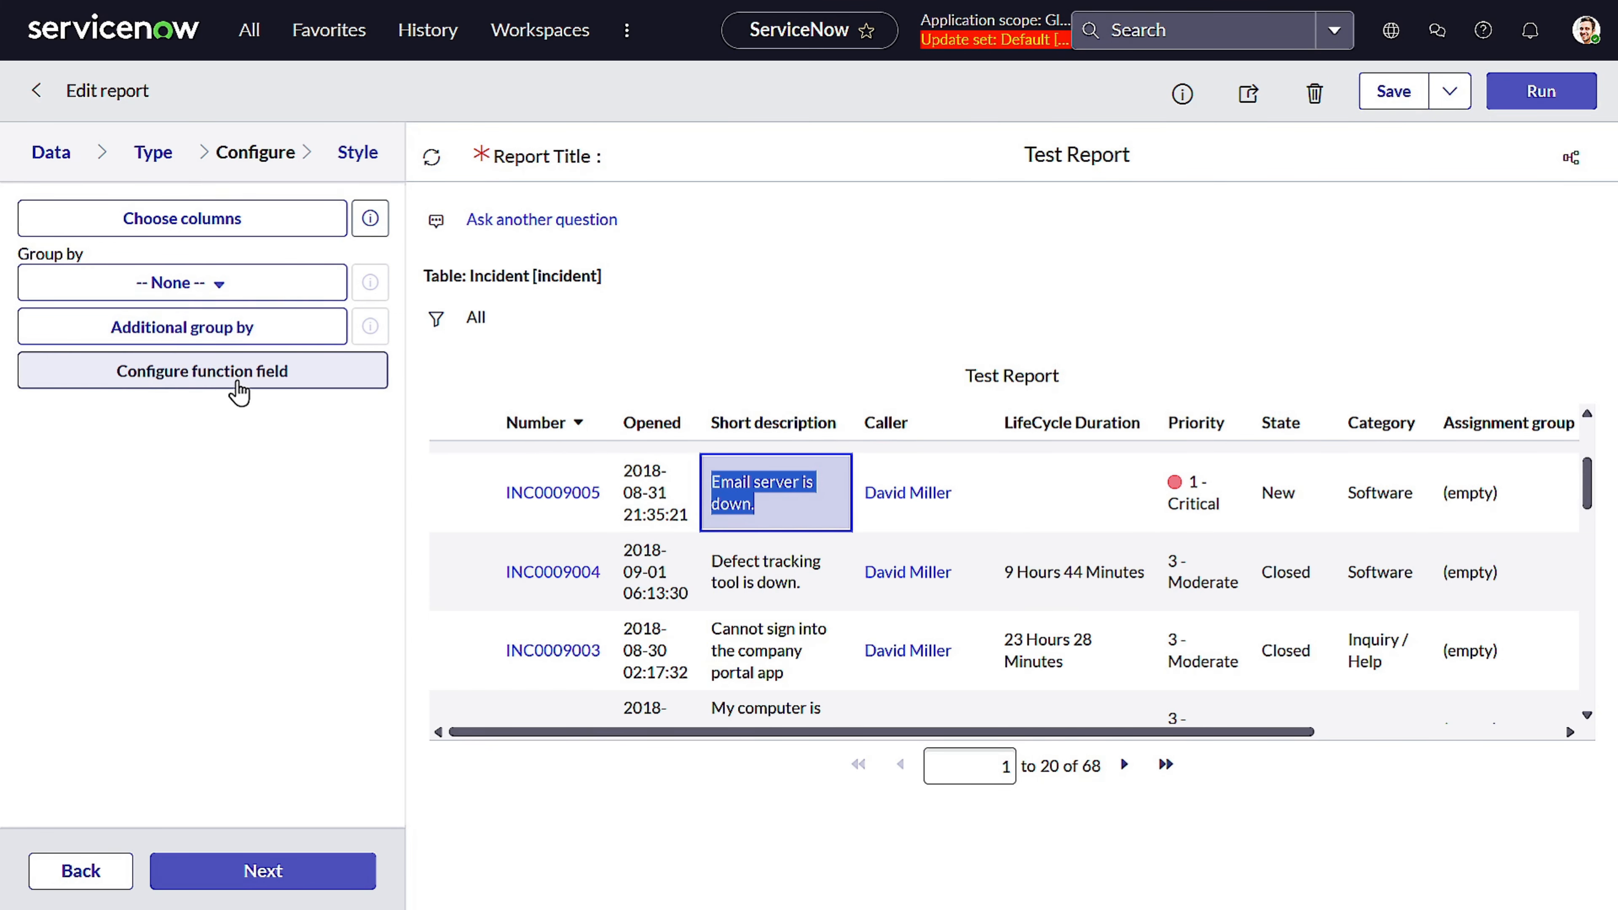
# Save the report and create a new function field labelled Description Length
pyautogui.click(240, 386)
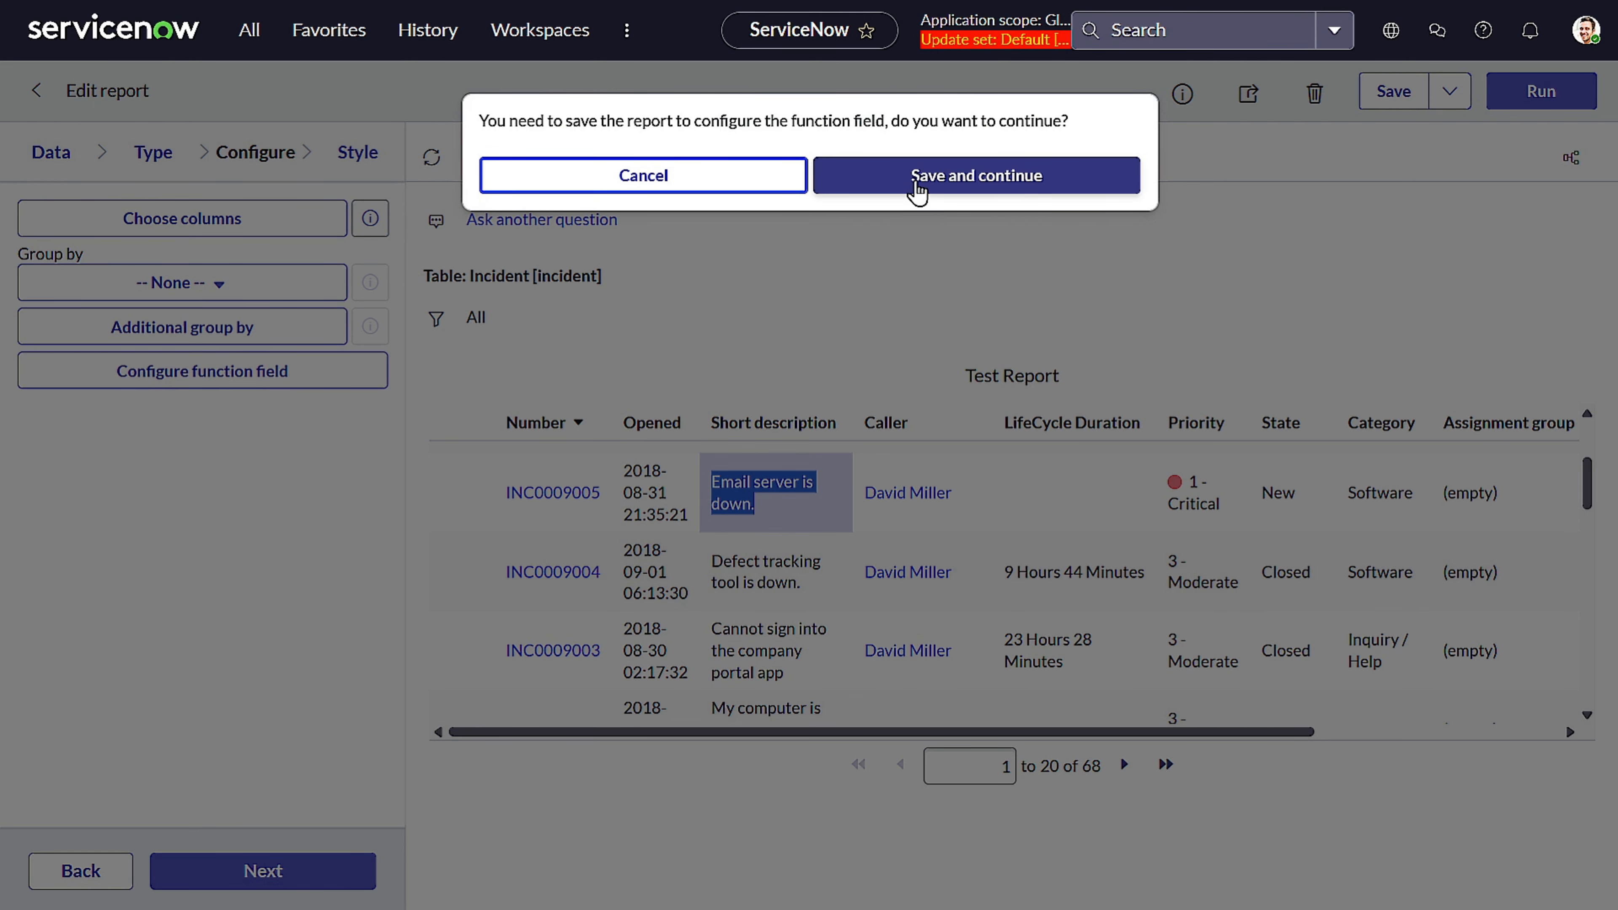
pyautogui.click(917, 185)
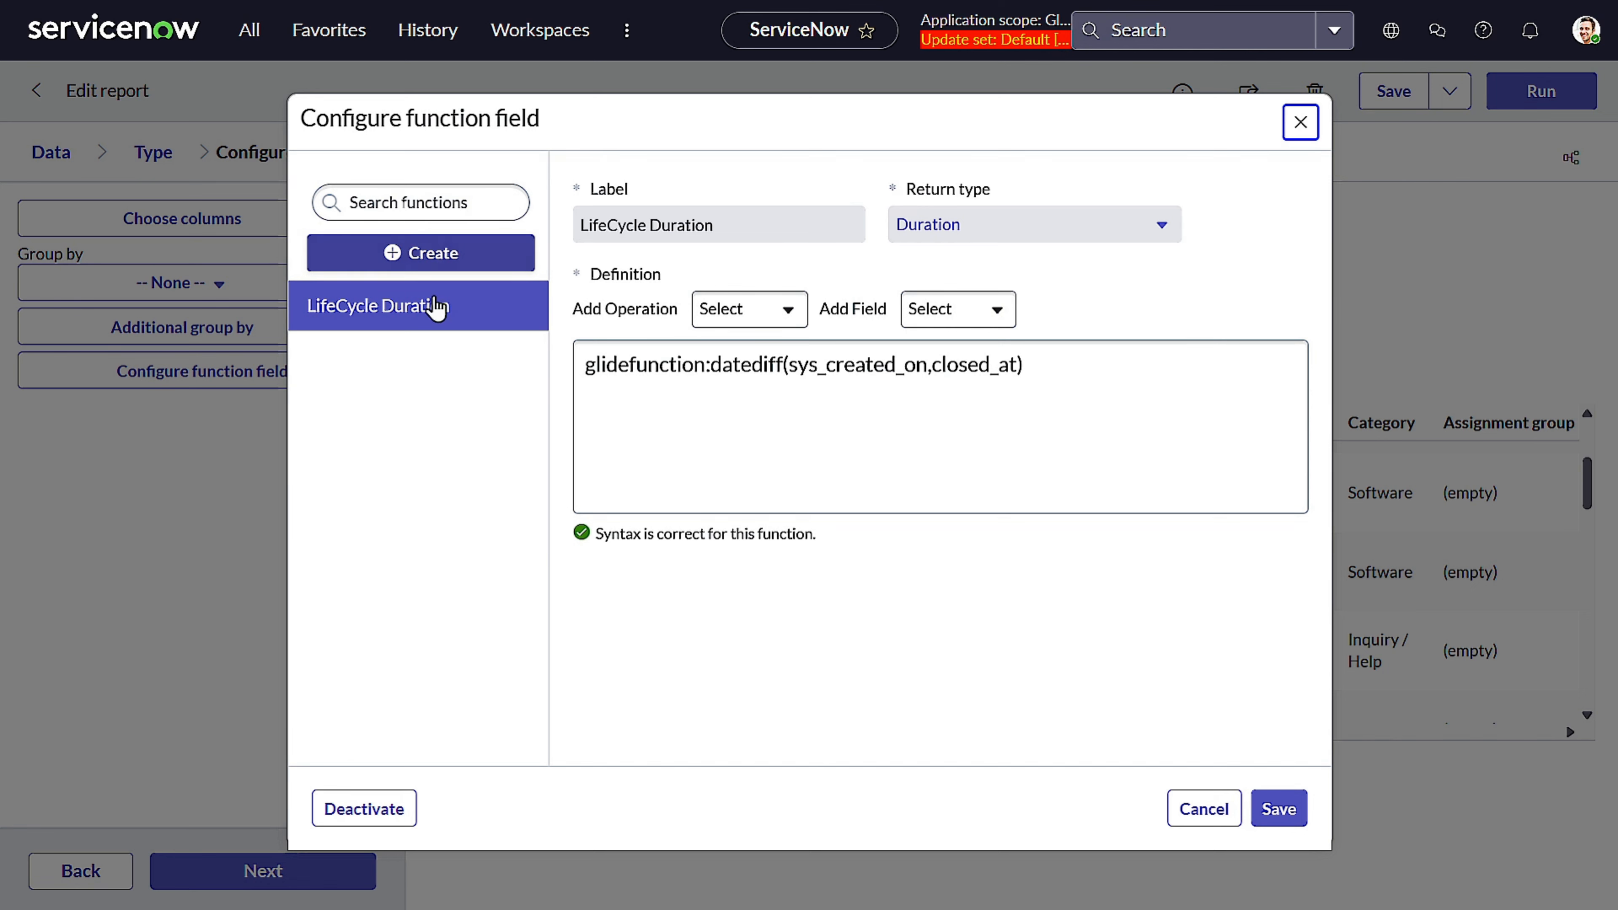
pyautogui.click(449, 264)
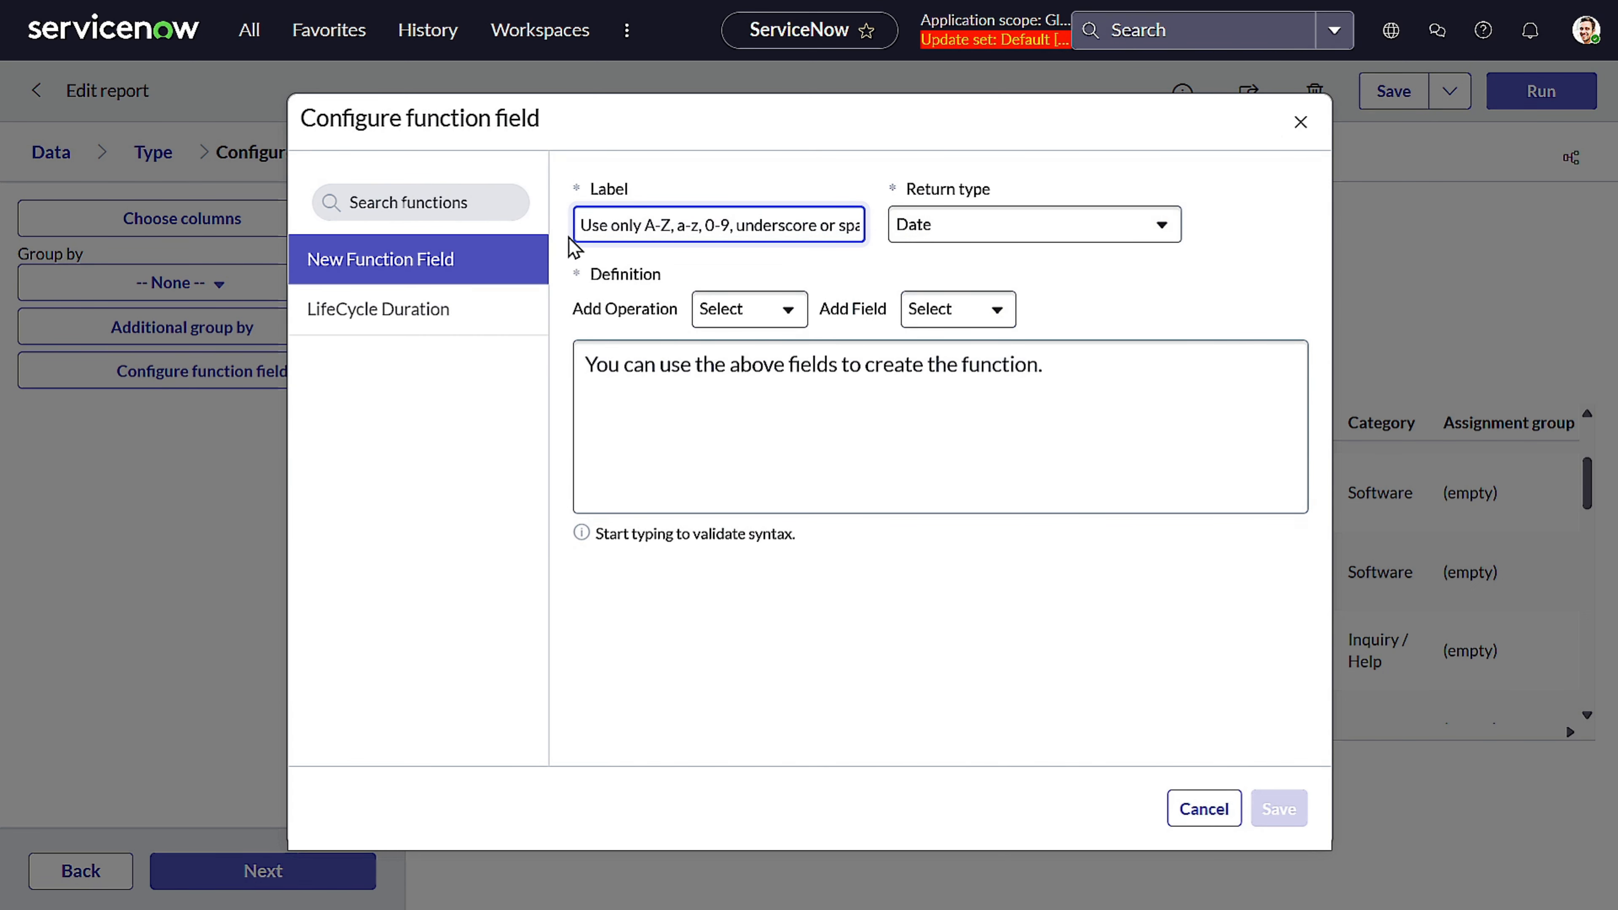
pyautogui.write('Descripti')
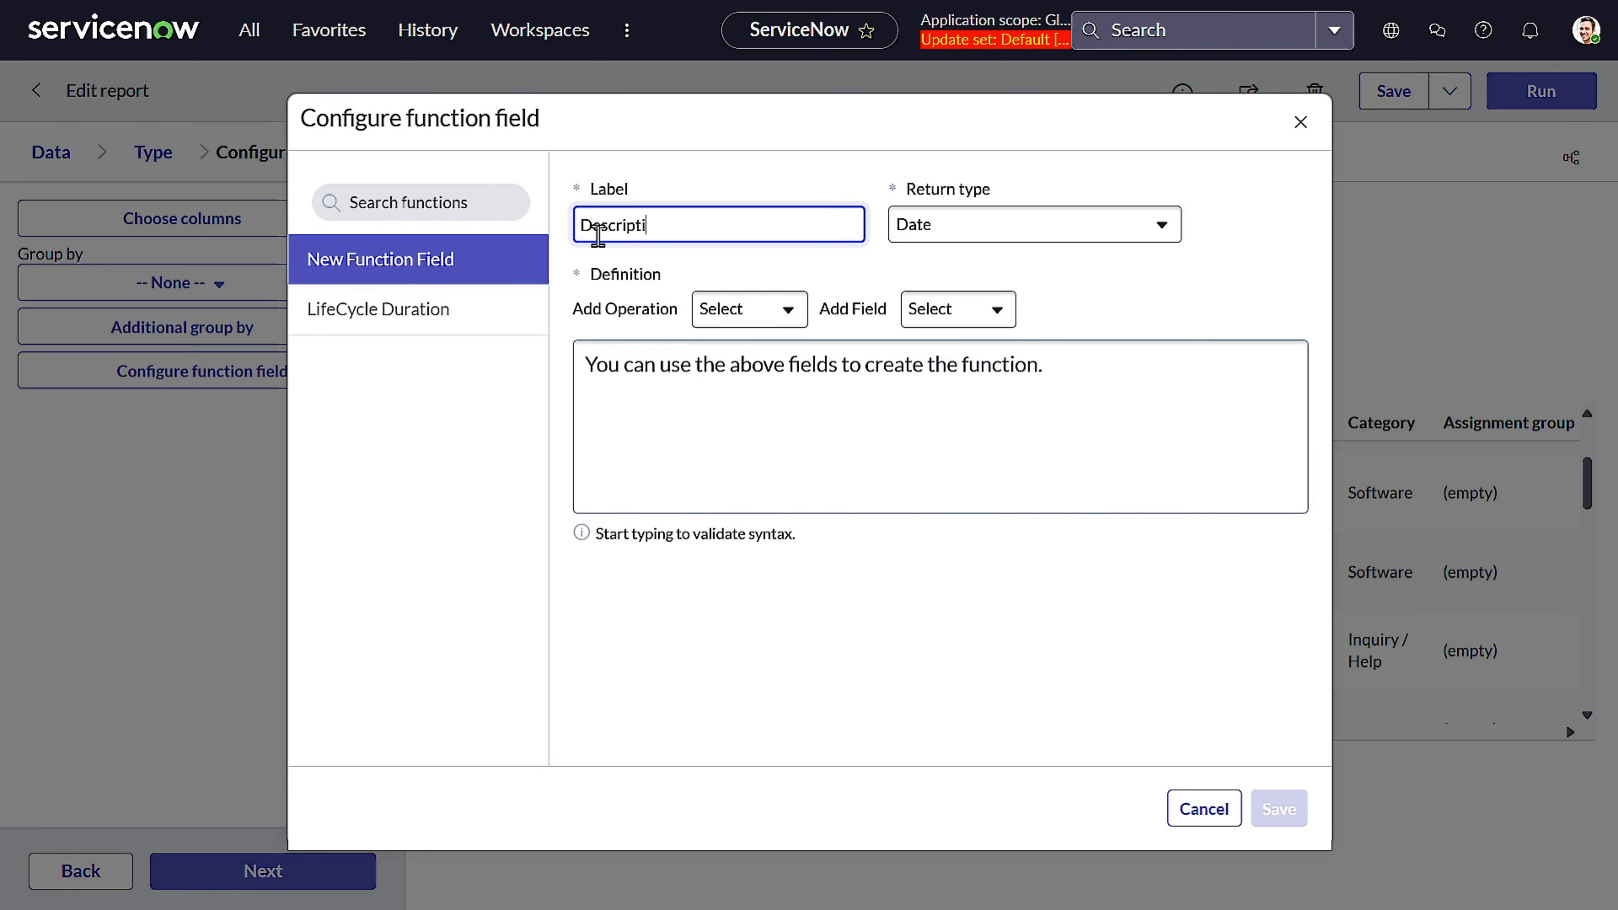
pyautogui.write('on Length')
# Set the new function field's return type to Whole number and add the length() operation
pyautogui.click(956, 226)
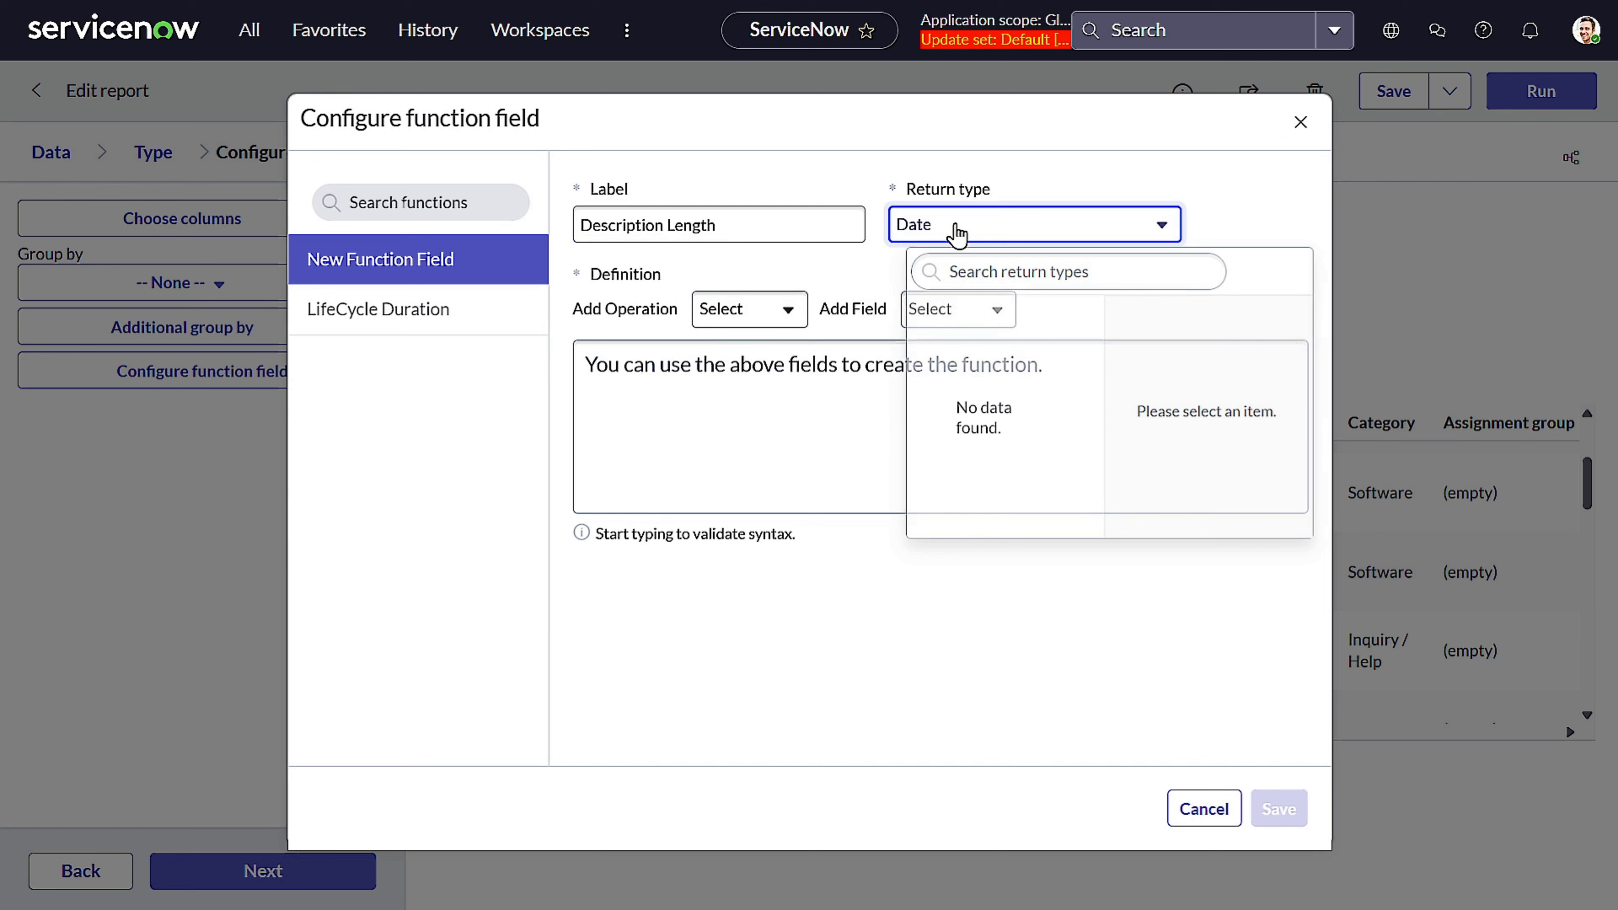
pyautogui.scroll(-5, 1019, 439)
pyautogui.click(984, 525)
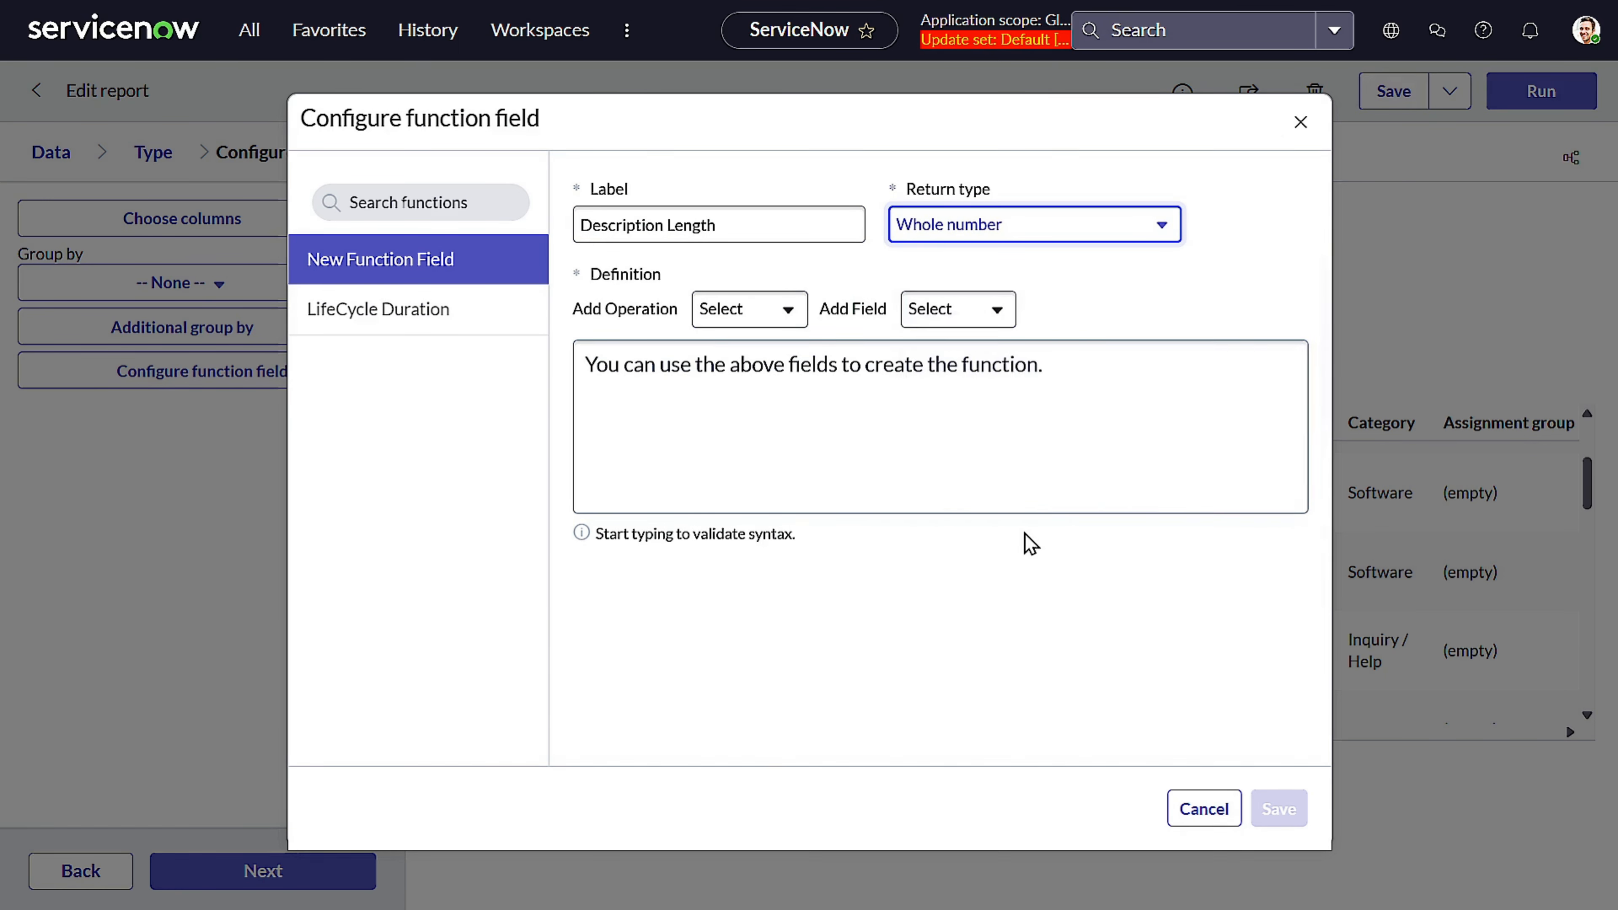
pyautogui.click(779, 319)
pyautogui.scroll(-2, 697, 434)
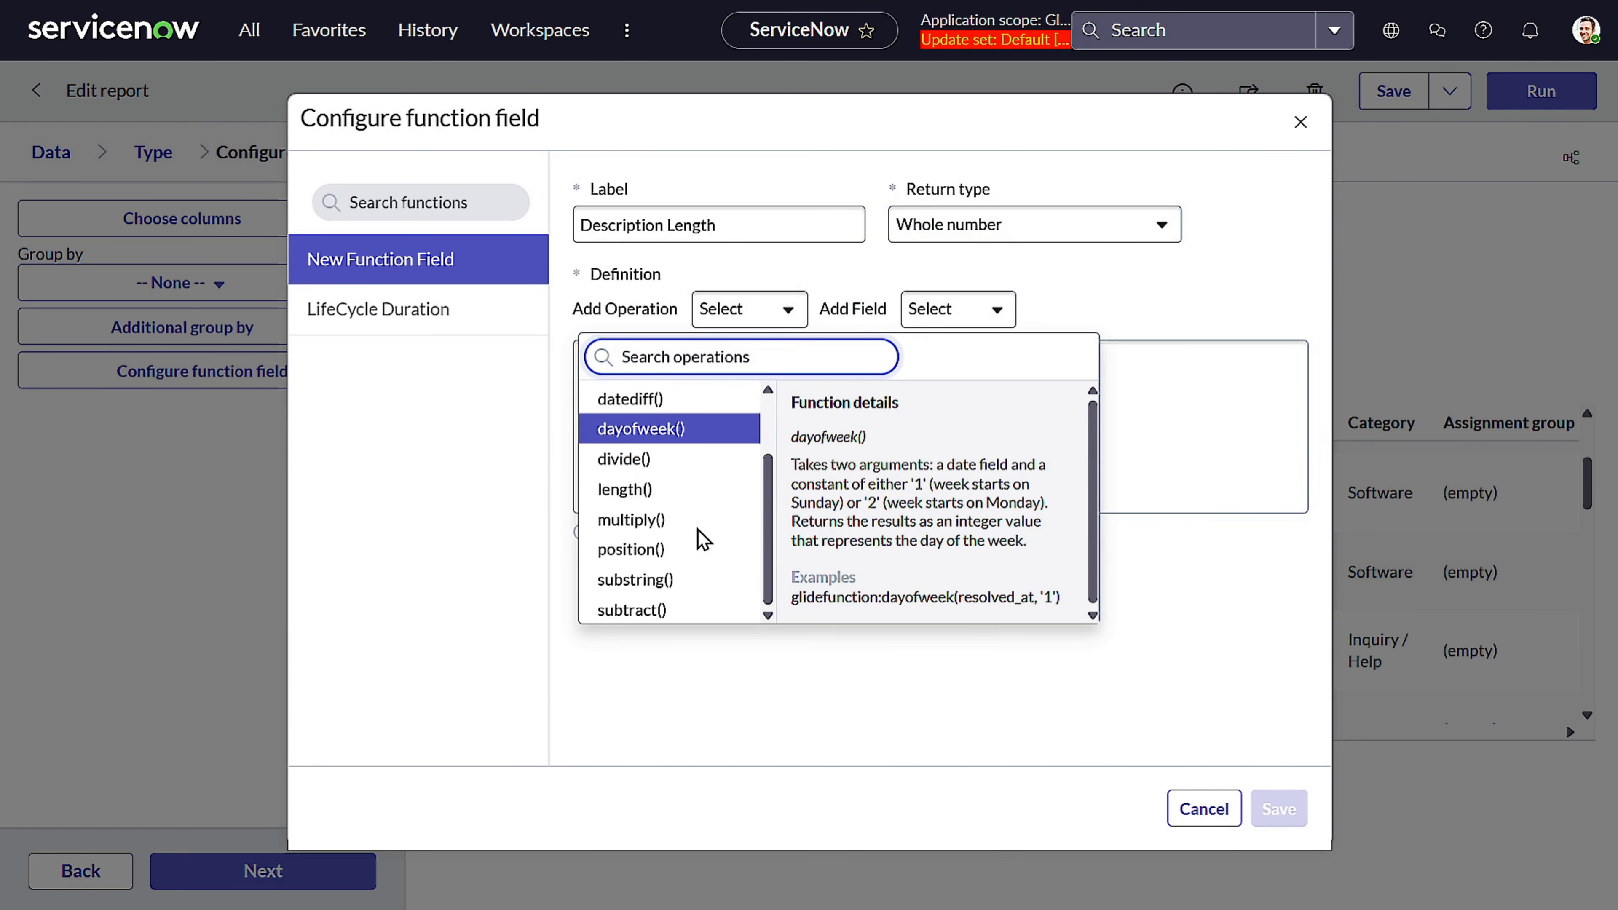
pyautogui.click(657, 492)
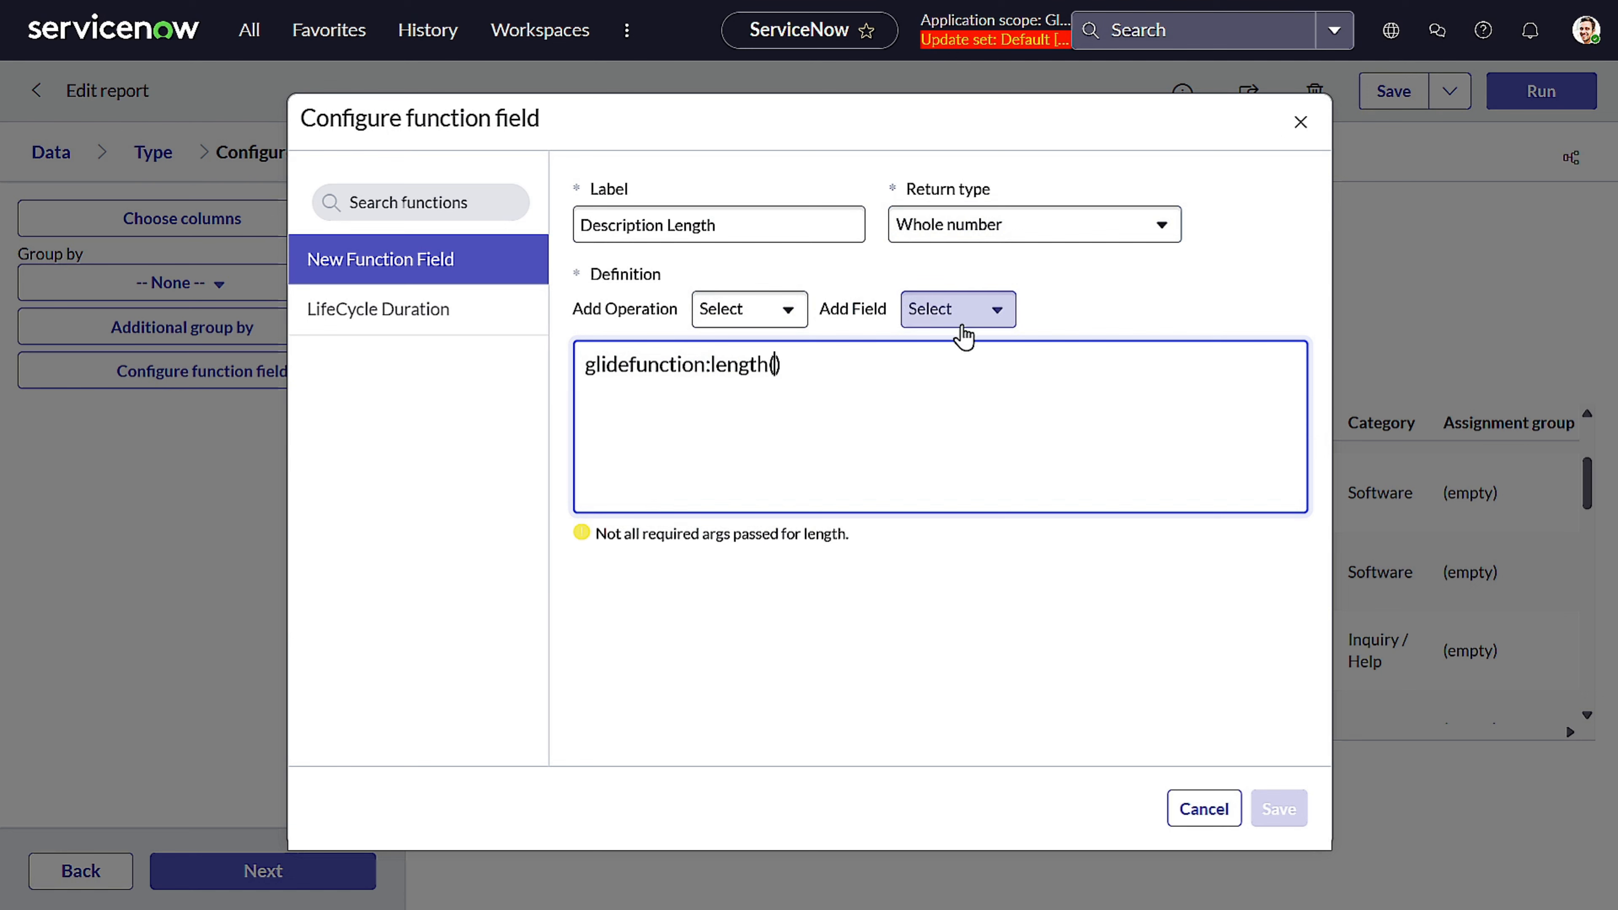
# Pass the Description field as the argument of length() and save the Description Length function field
pyautogui.click(958, 318)
pyautogui.scroll(-10, 927, 452)
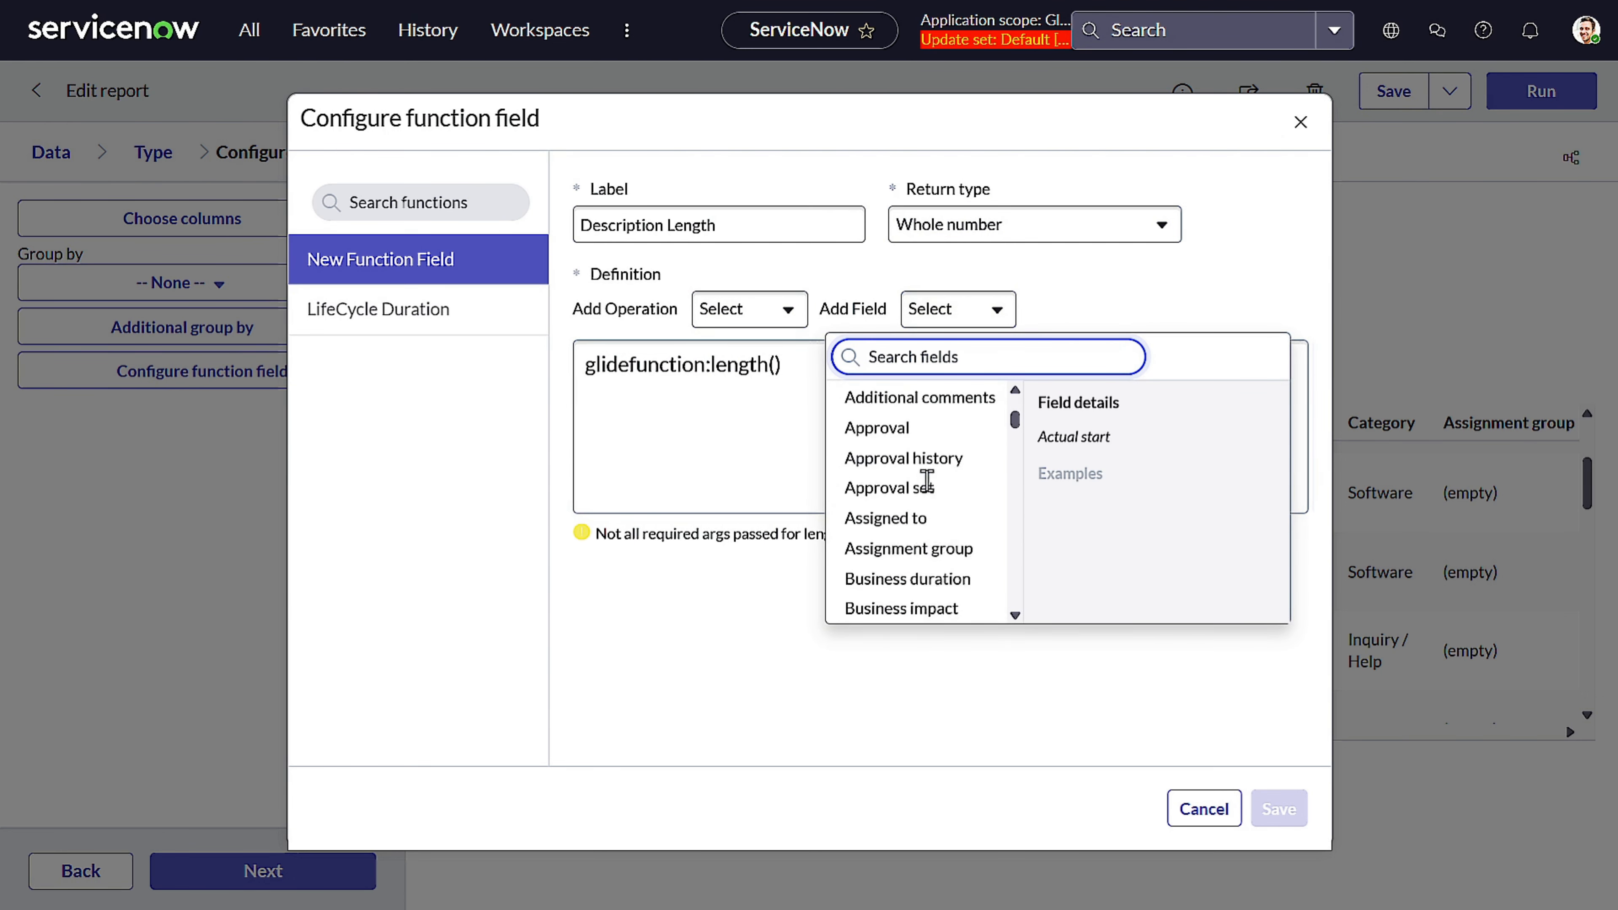
pyautogui.scroll(-15, 930, 487)
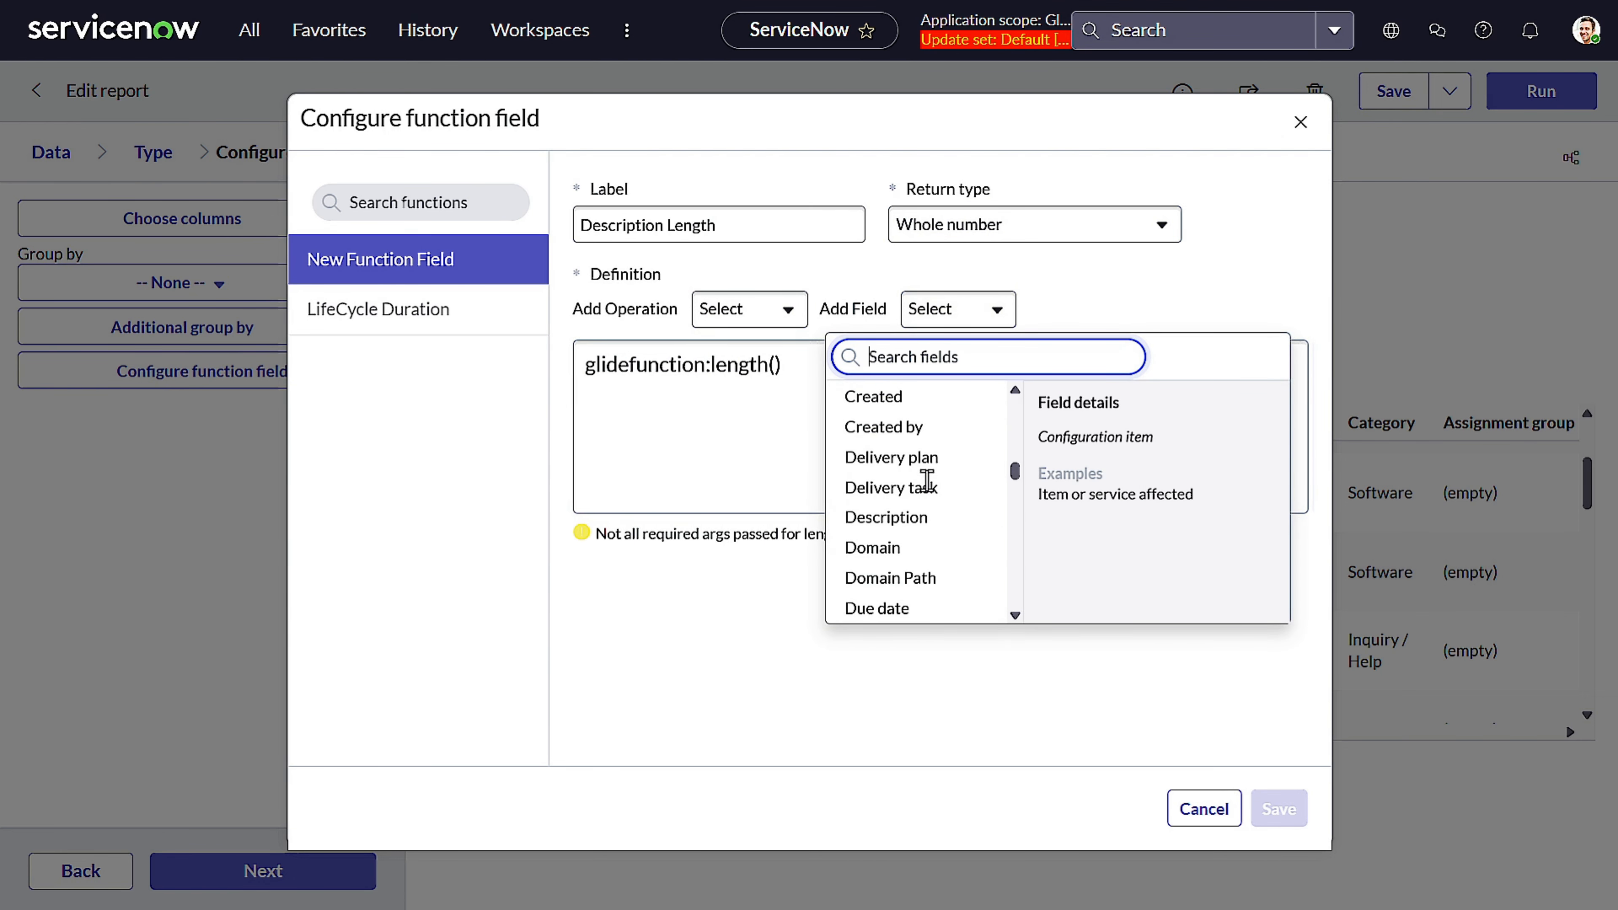
pyautogui.scroll(-15, 928, 483)
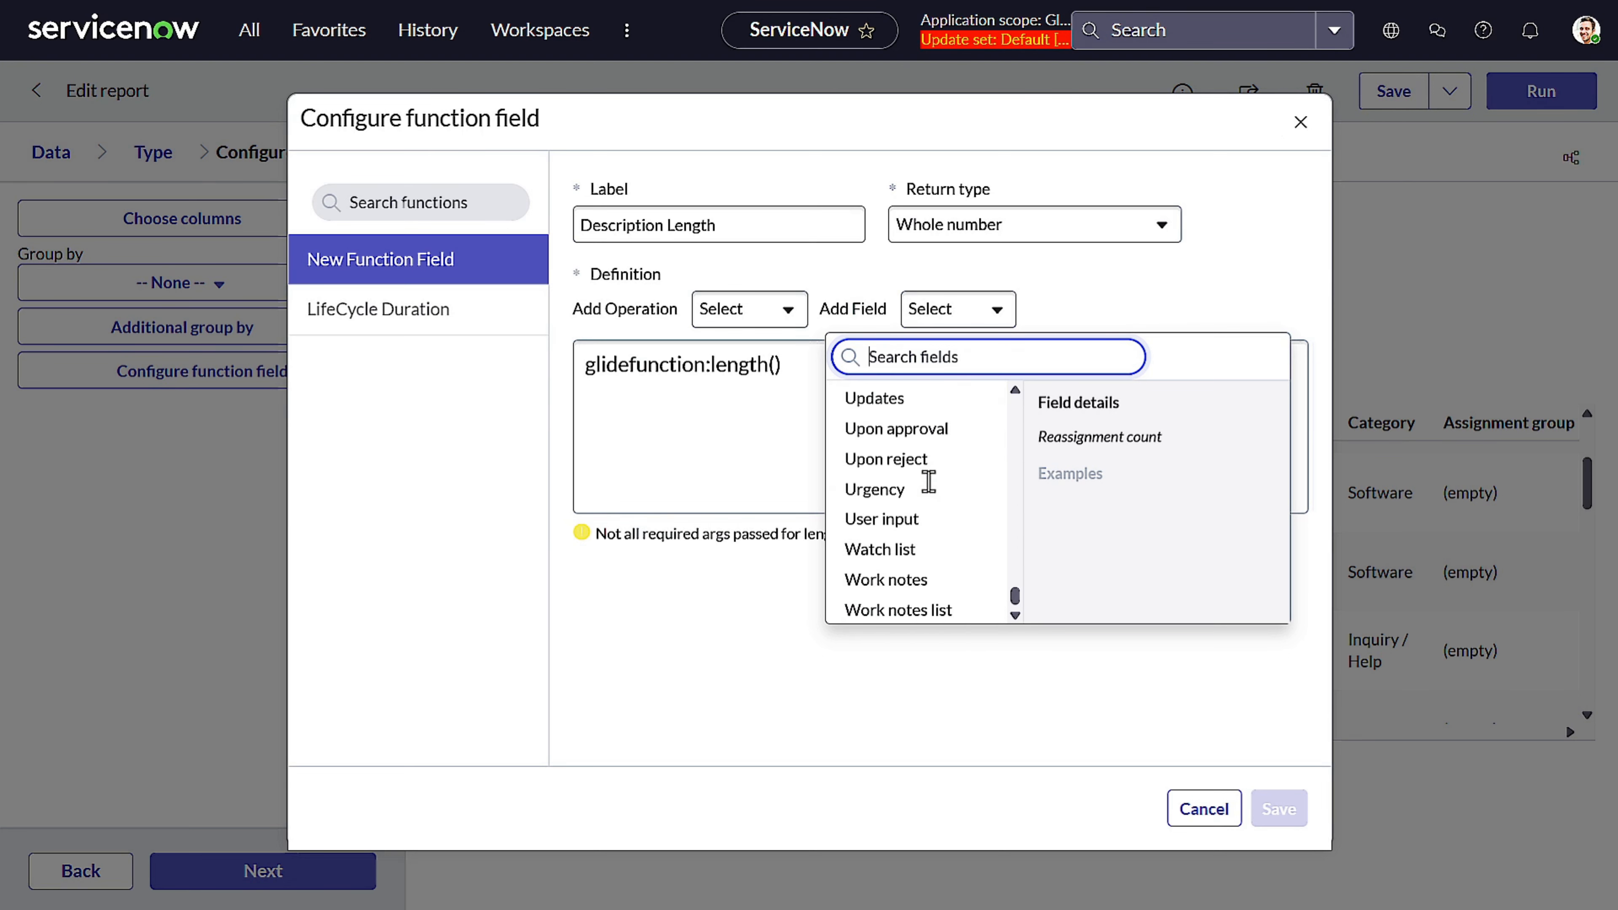
pyautogui.scroll(20, 928, 483)
pyautogui.scroll(10, 936, 491)
pyautogui.scroll(-3, 946, 497)
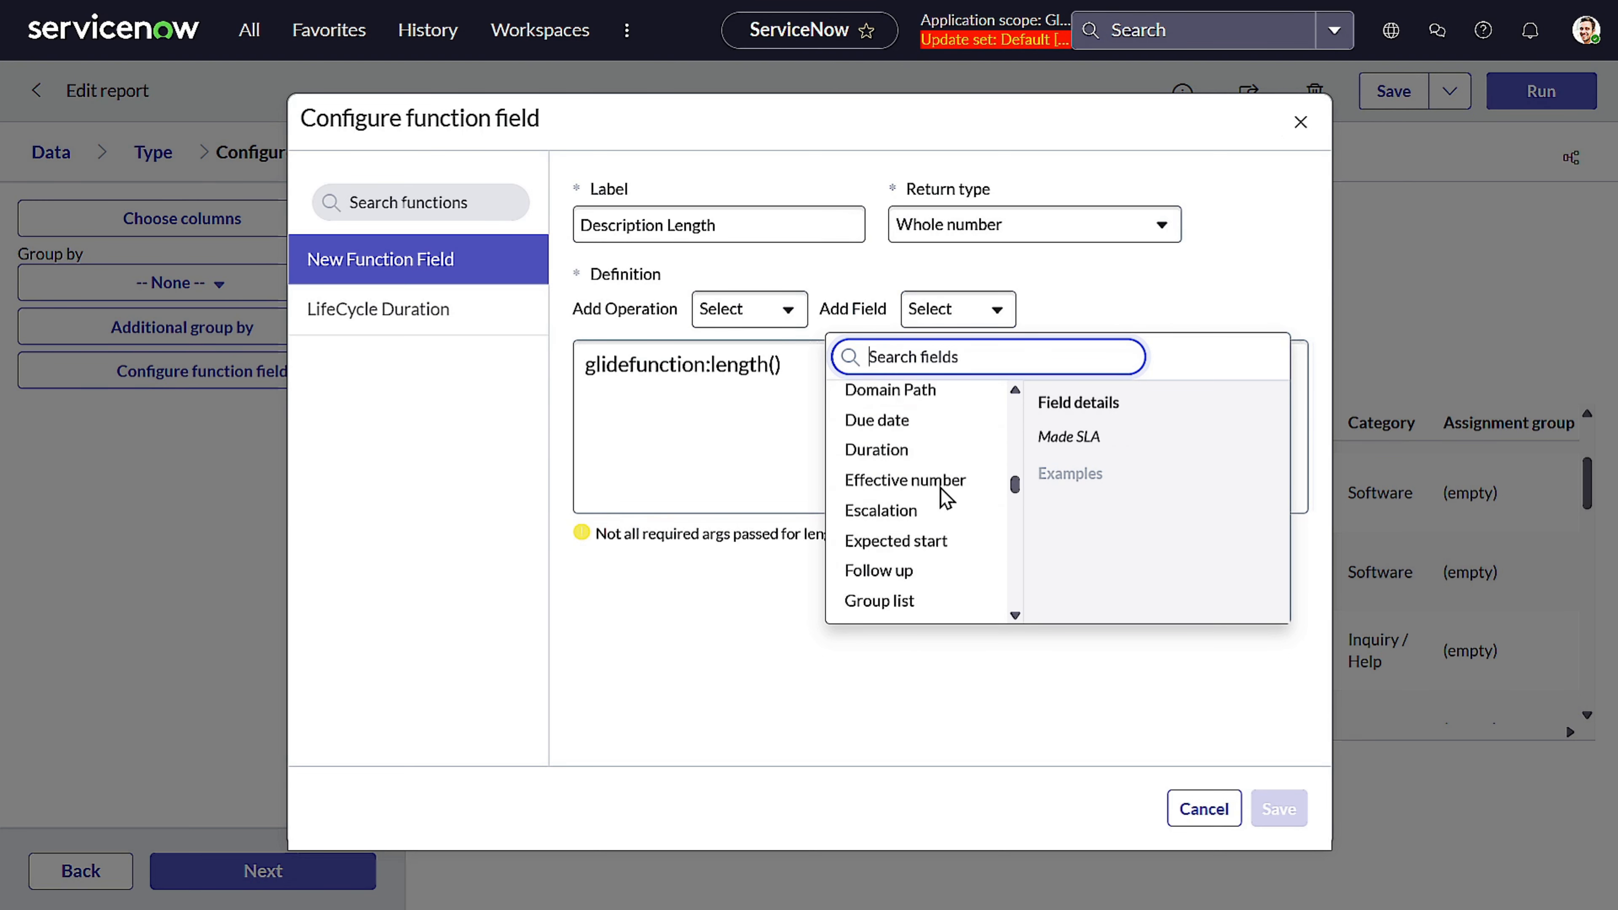
pyautogui.scroll(3, 946, 499)
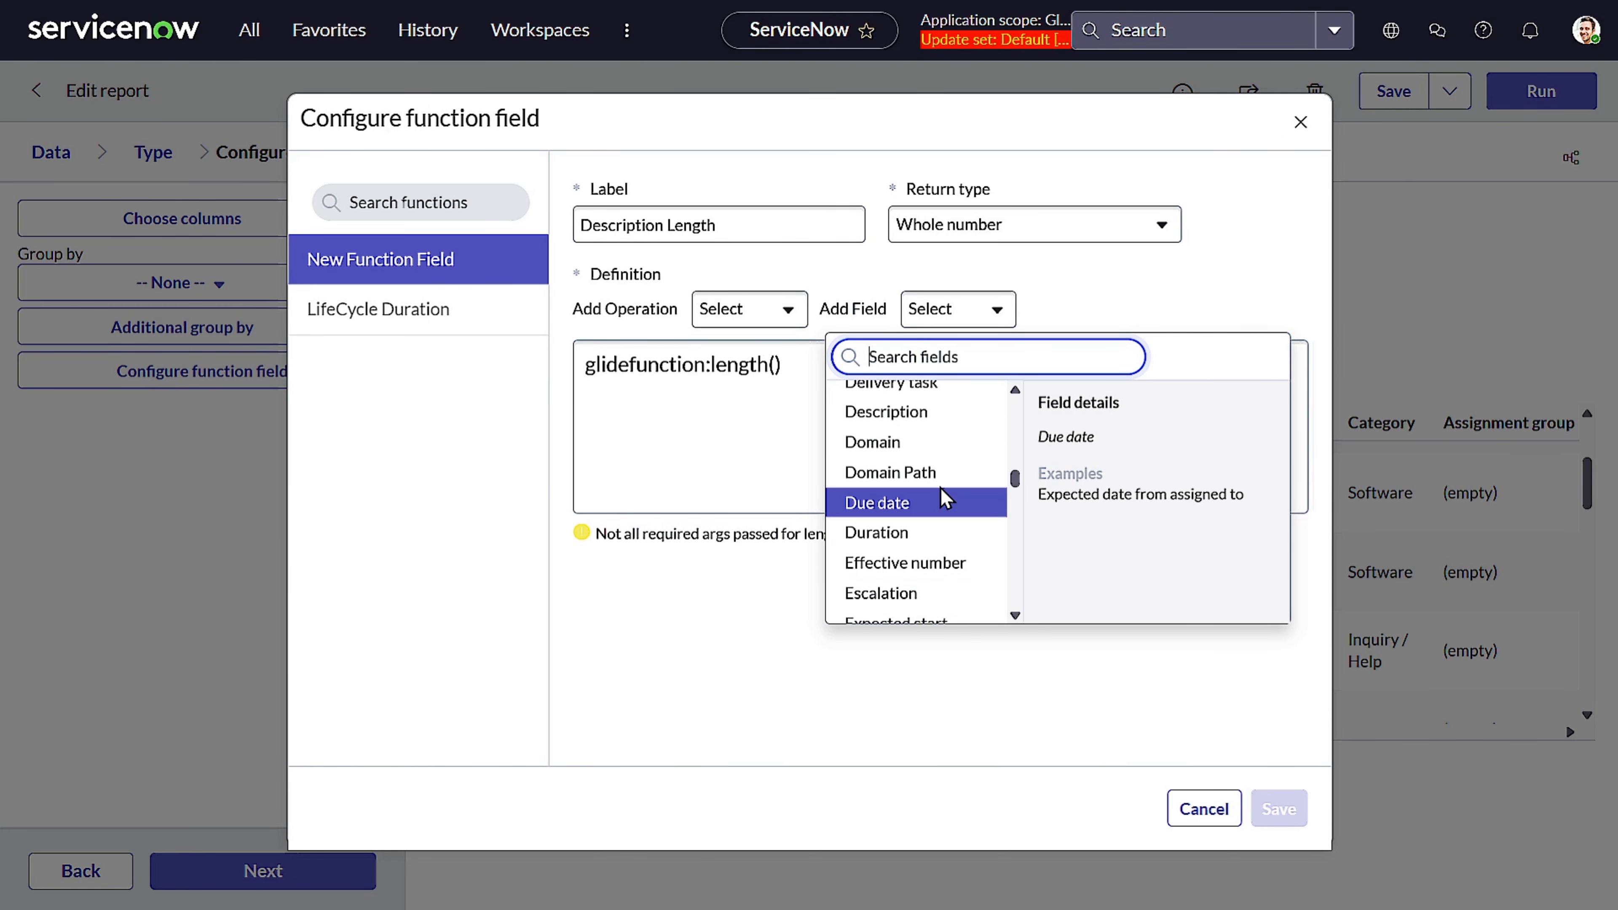
pyautogui.click(932, 413)
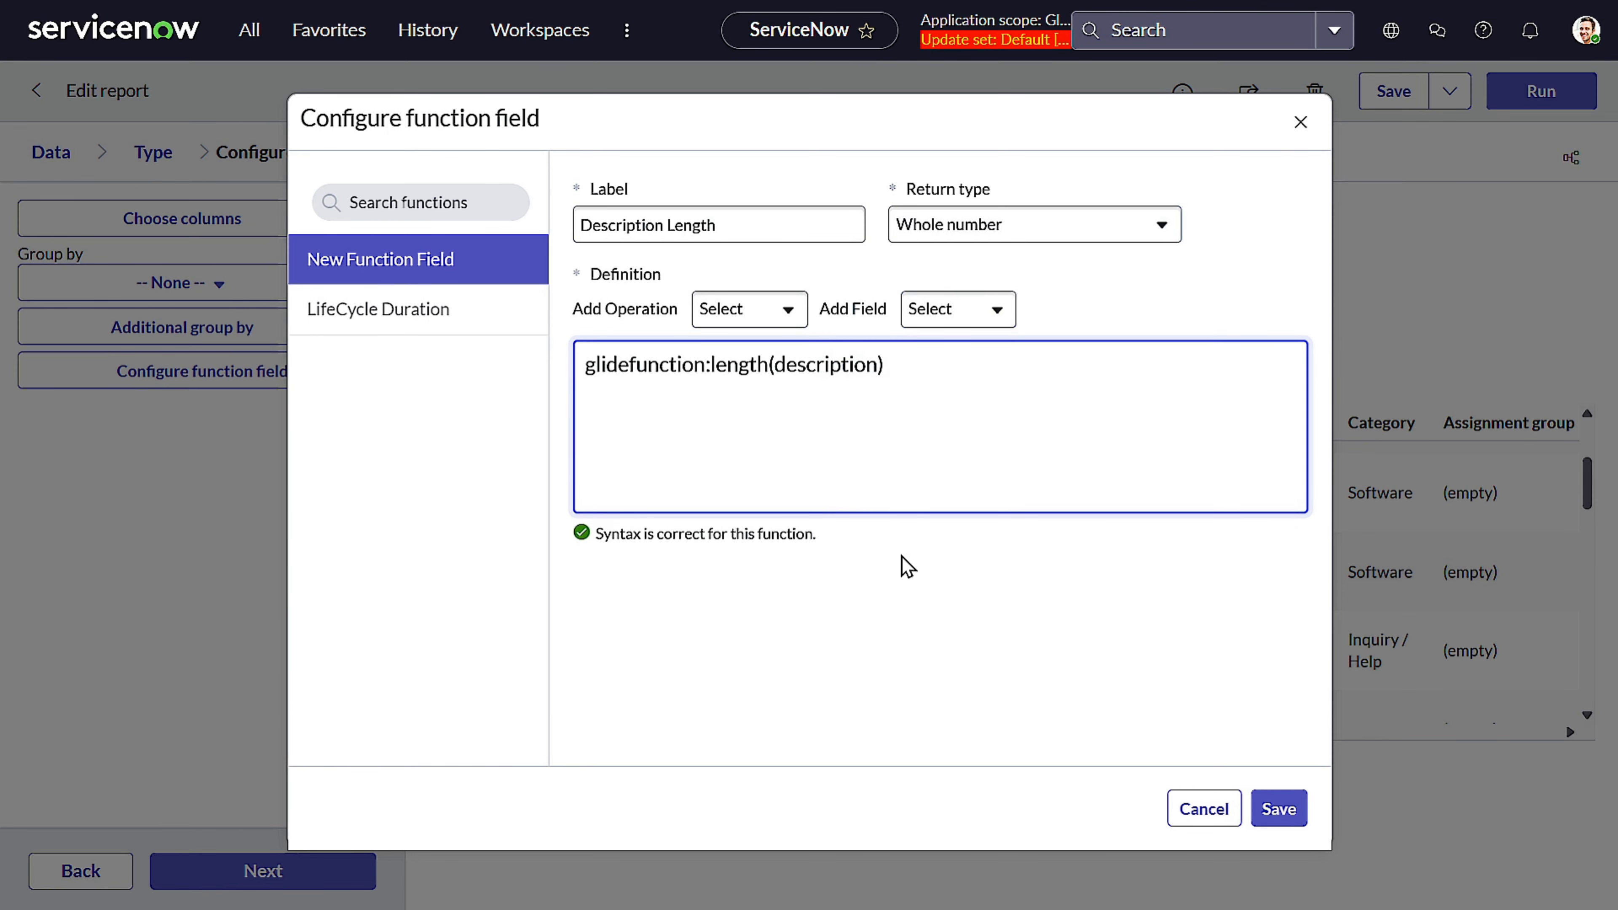
pyautogui.click(923, 606)
pyautogui.click(1277, 808)
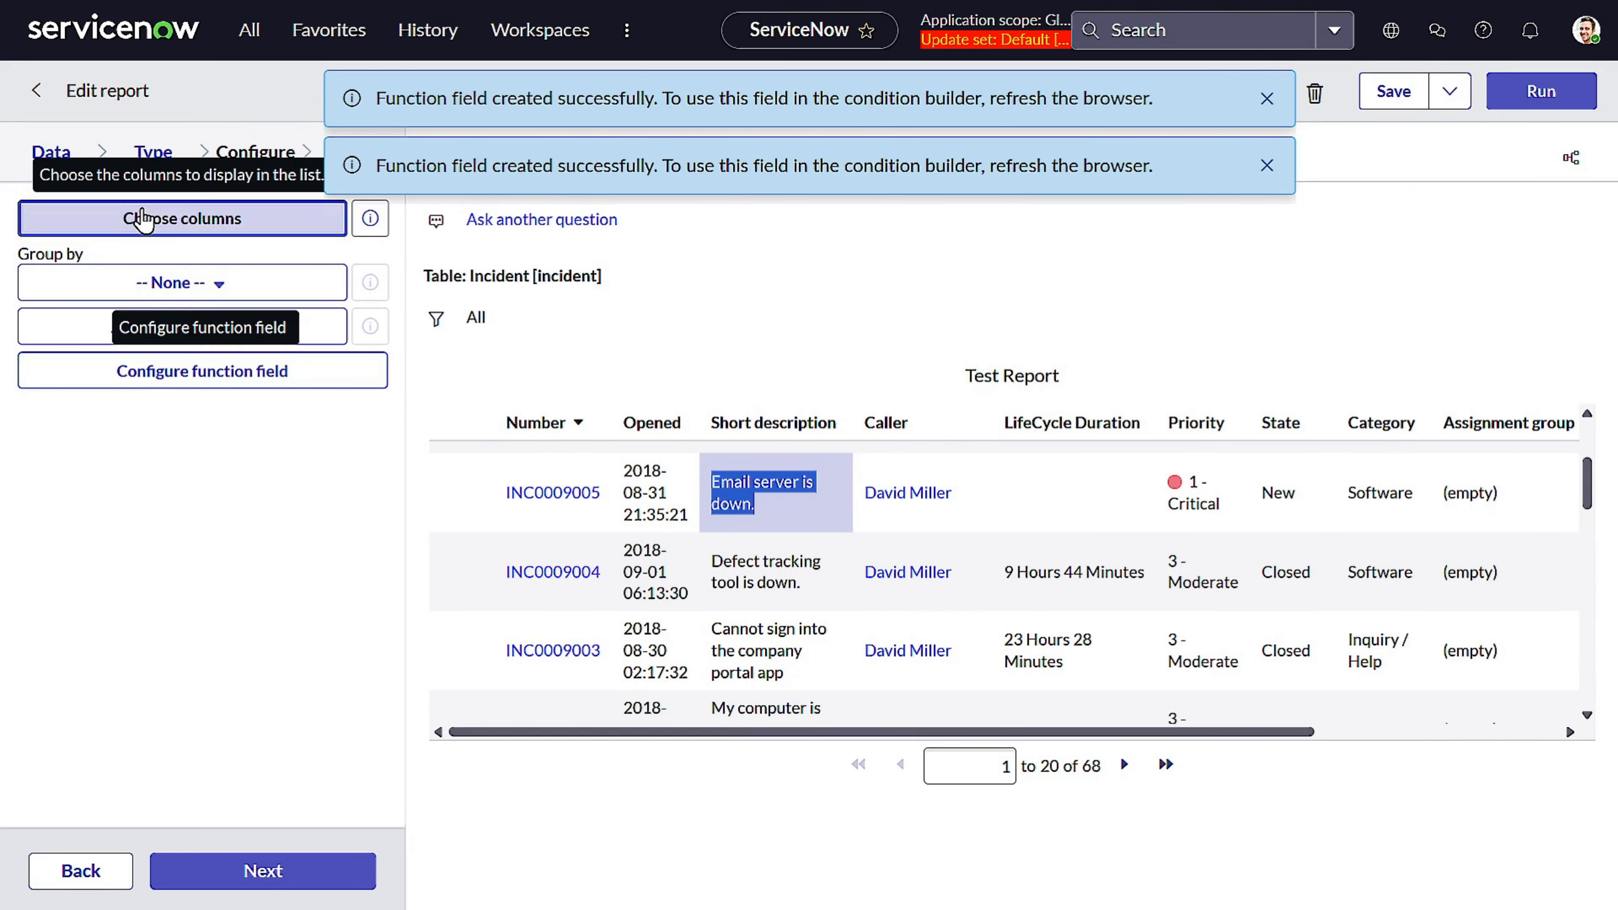
# Add the Description Length column to the report, place it right after Short description, and run the report
pyautogui.click(149, 218)
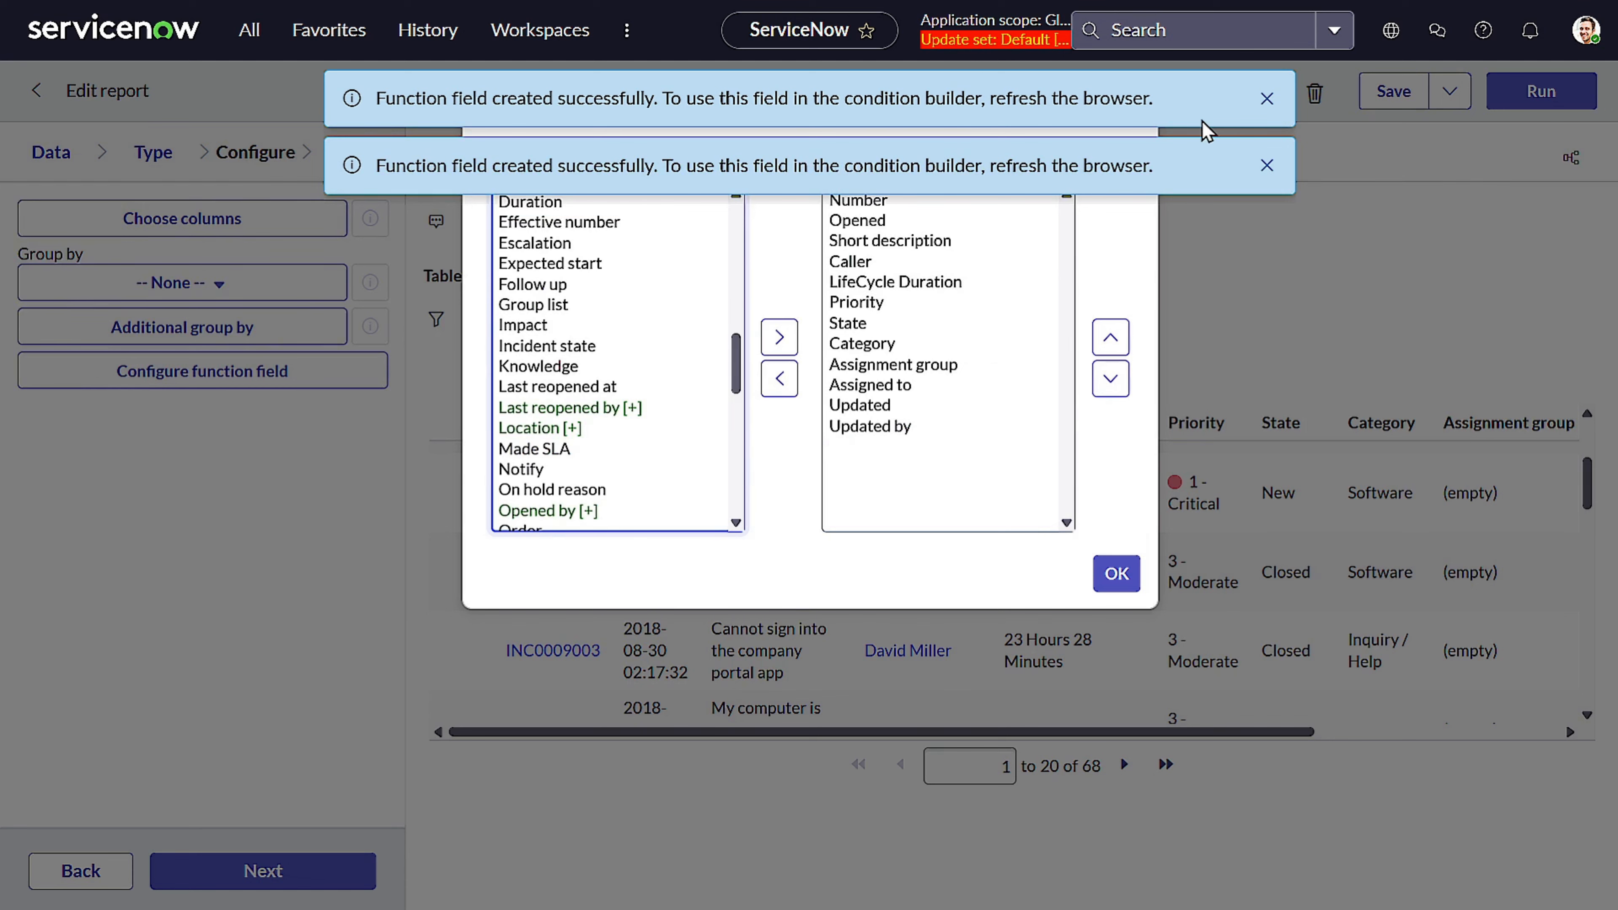
pyautogui.click(1266, 98)
pyautogui.click(1266, 98)
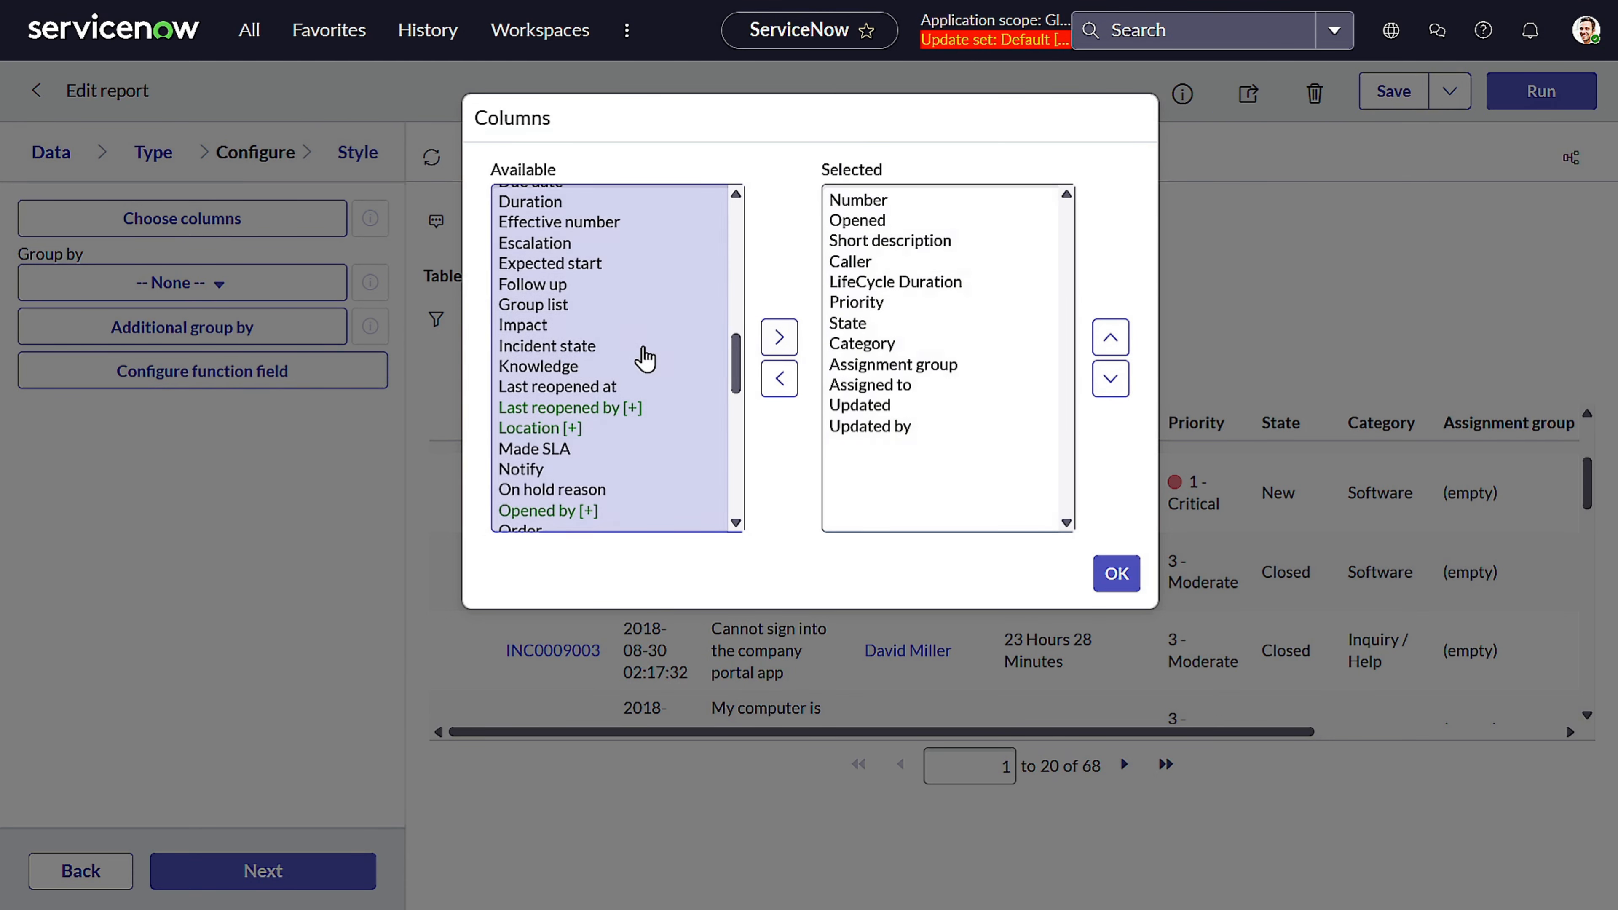
pyautogui.scroll(-3, 643, 357)
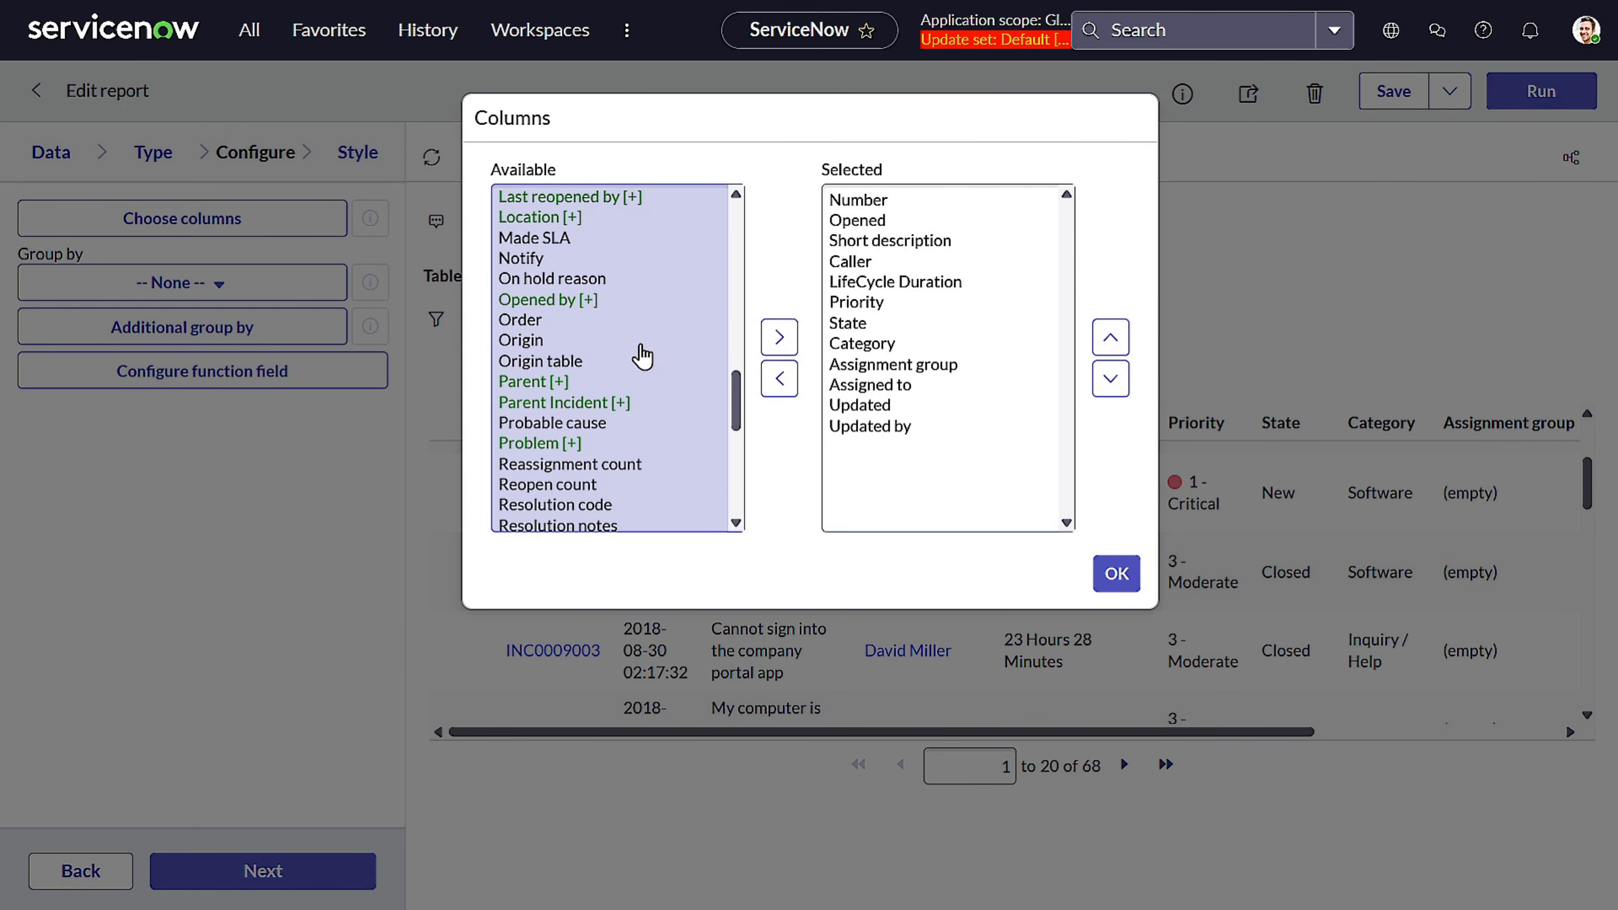
pyautogui.scroll(-7, 642, 355)
pyautogui.scroll(7, 642, 355)
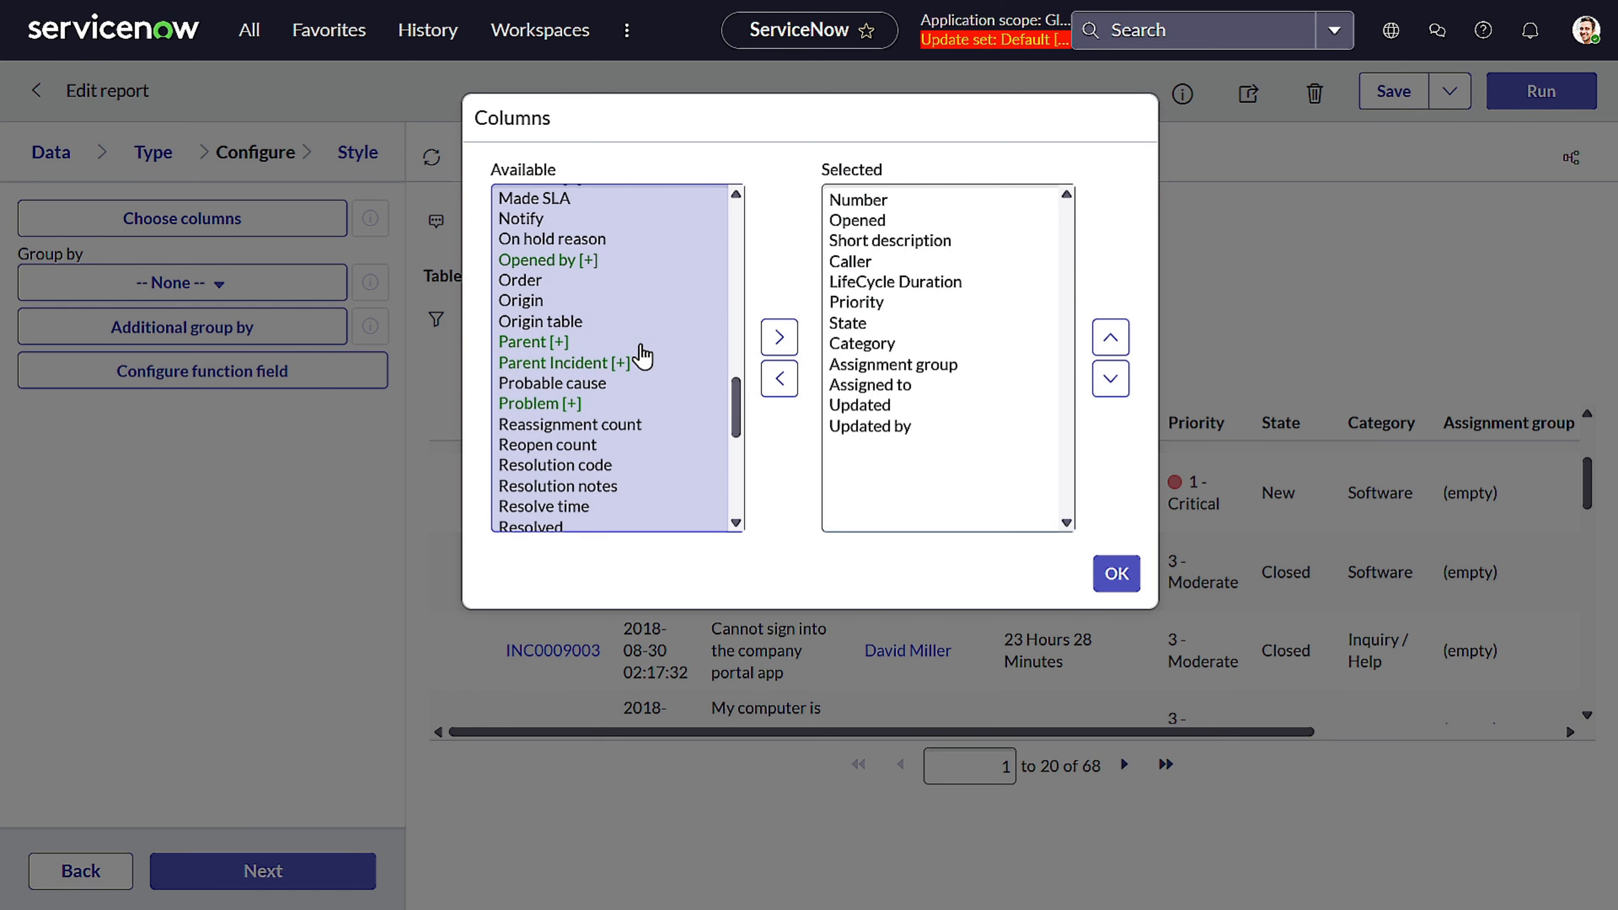
pyautogui.scroll(10, 642, 355)
pyautogui.scroll(4, 642, 356)
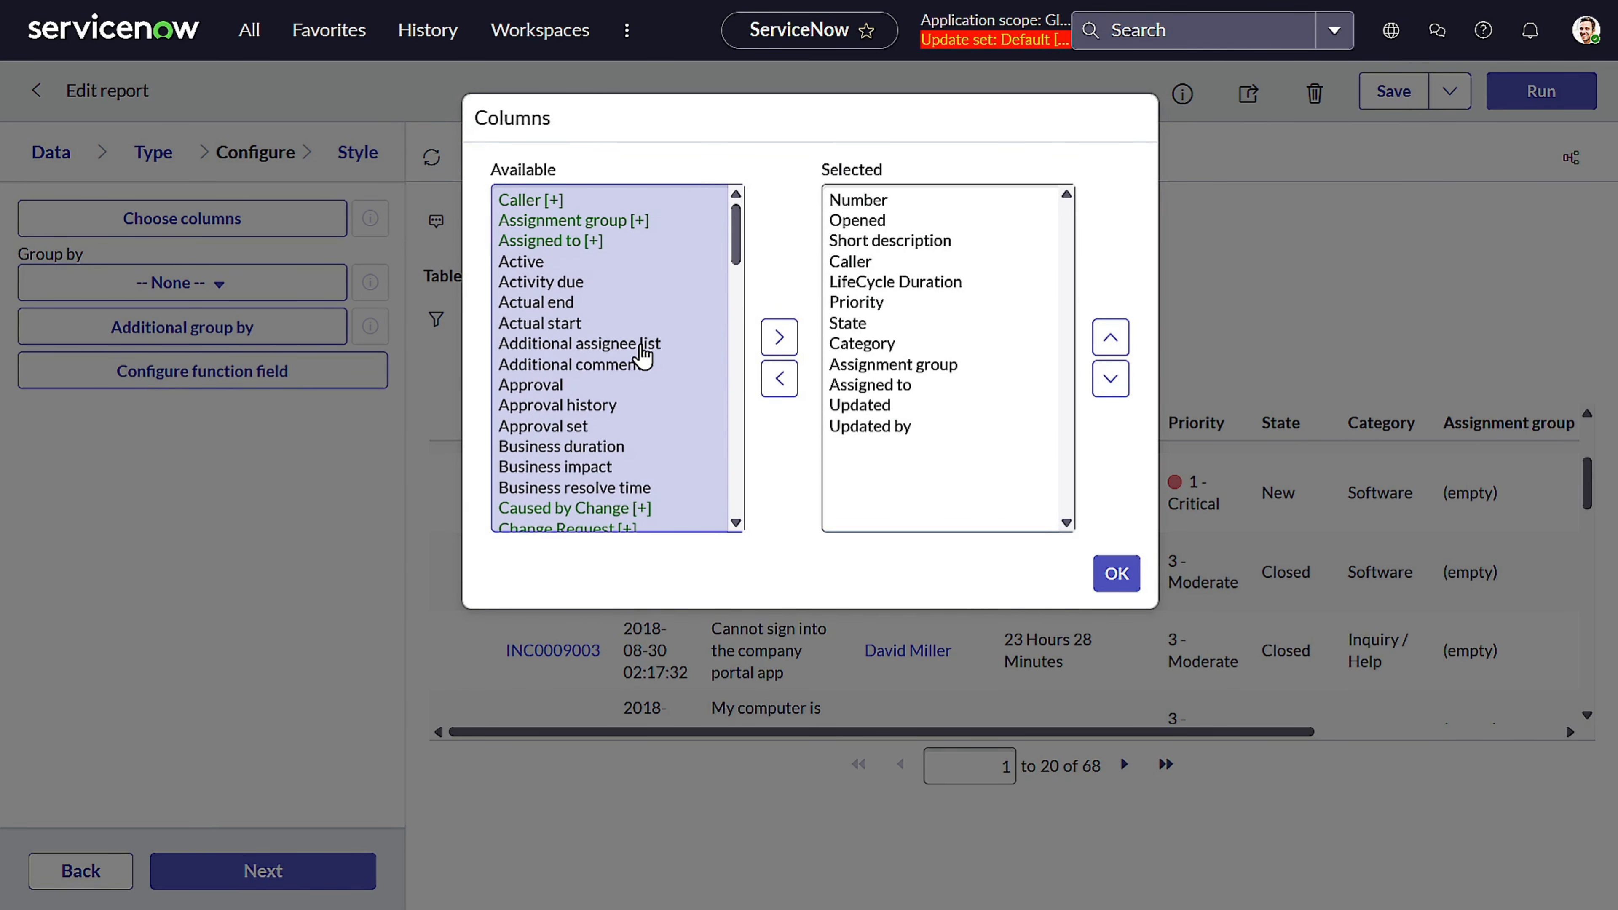
pyautogui.scroll(-8, 642, 356)
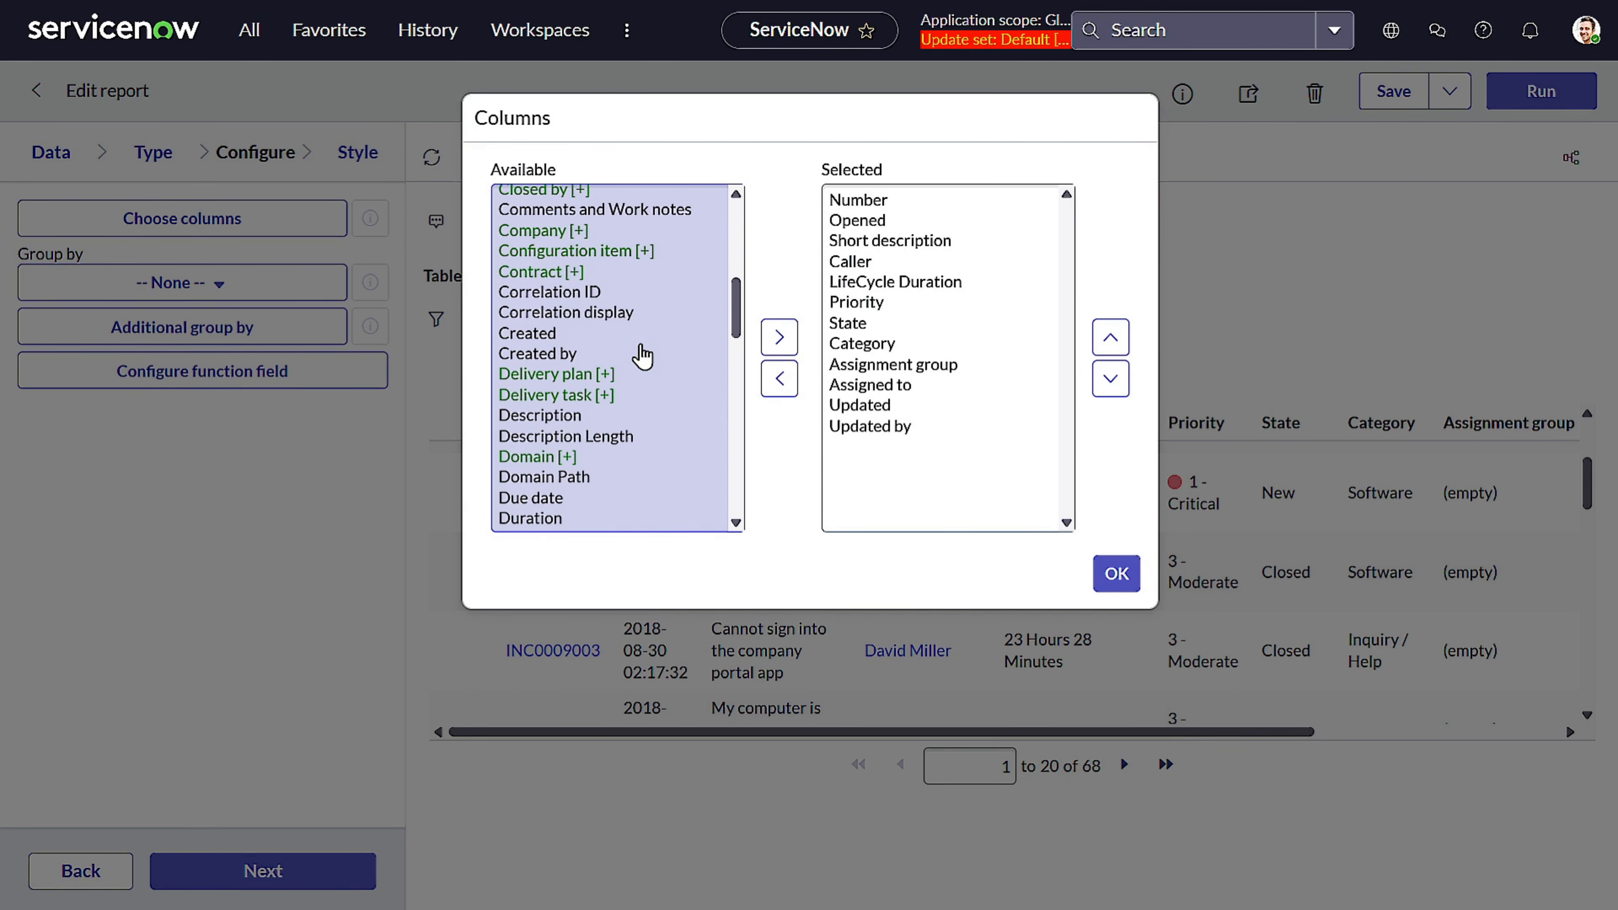
pyautogui.click(634, 331)
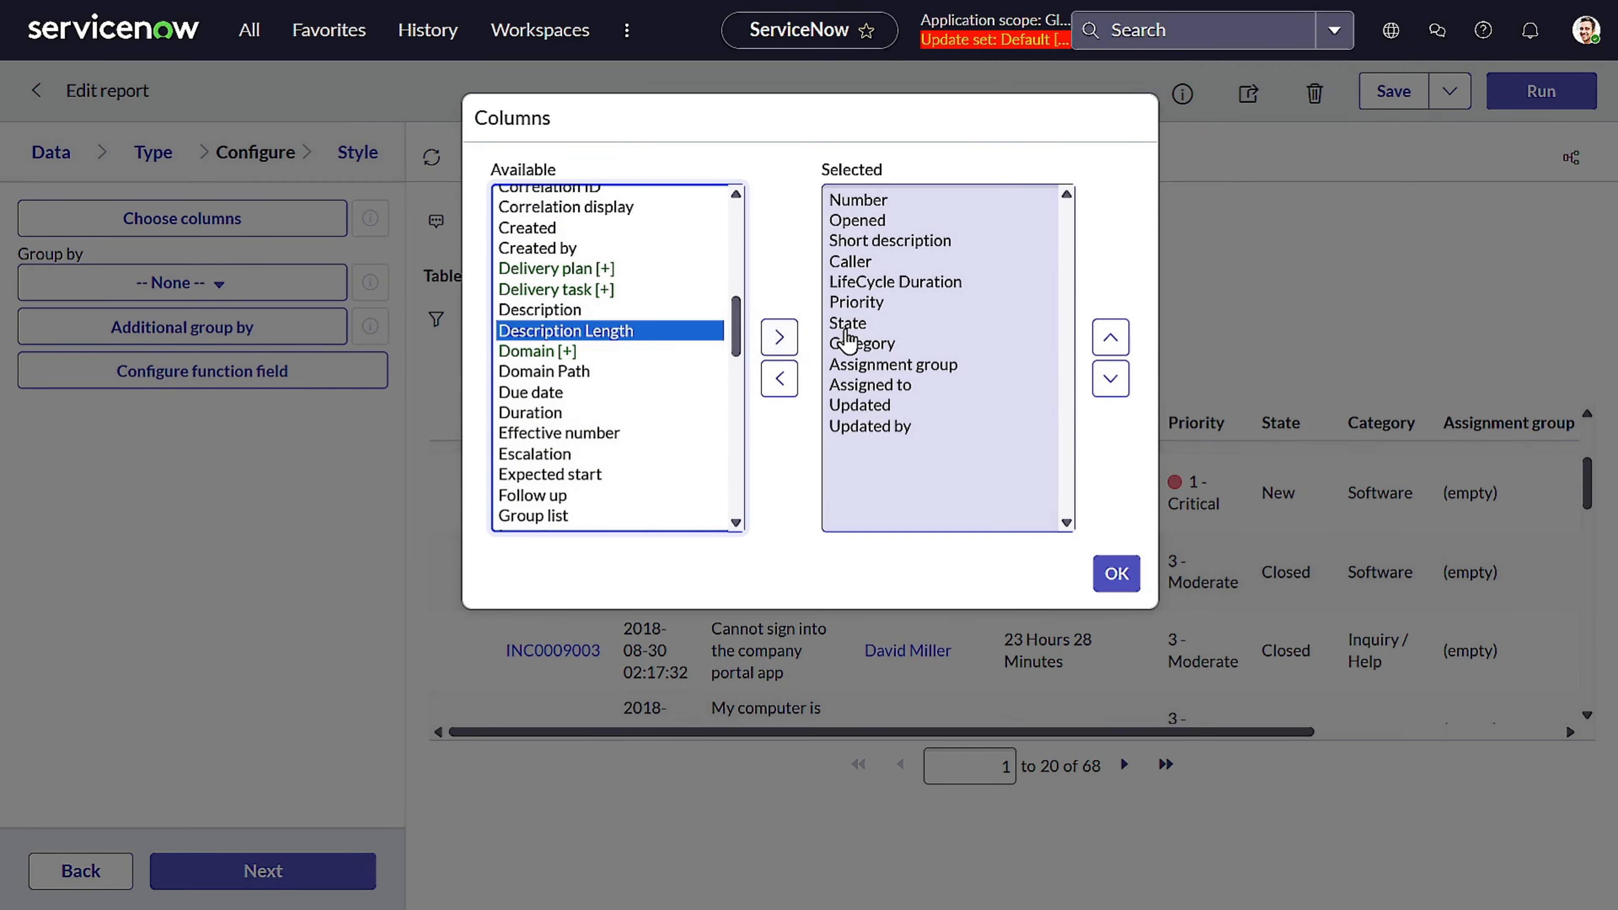
pyautogui.click(778, 337)
pyautogui.click(1112, 338)
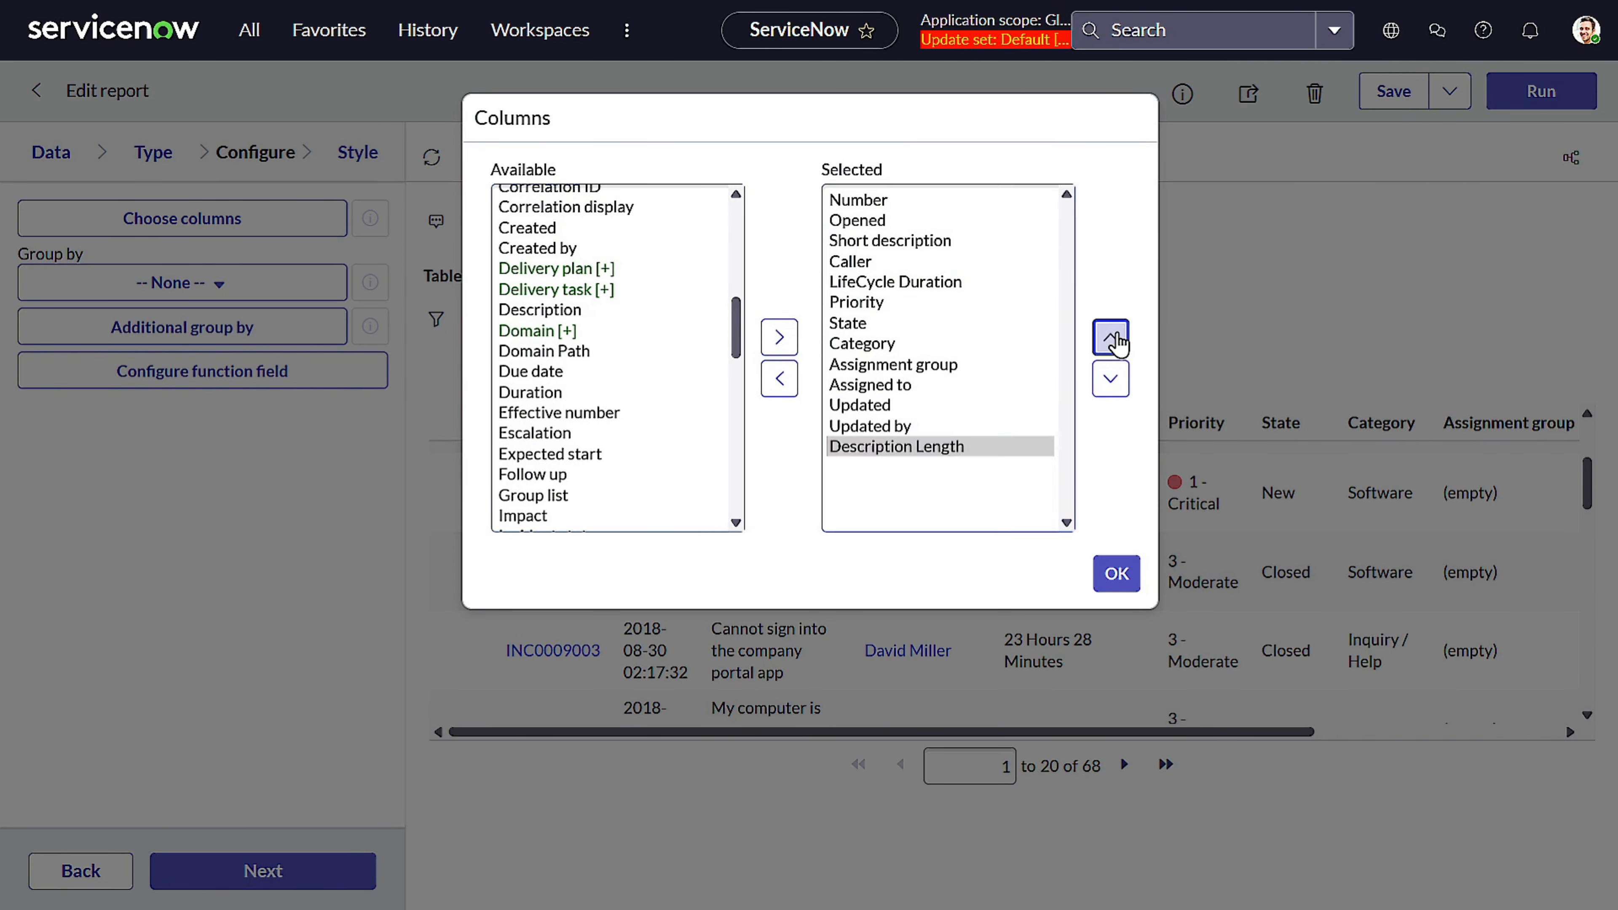
pyautogui.click(1112, 338)
pyautogui.click(1111, 338)
pyautogui.click(1112, 338)
pyautogui.click(1112, 338)
pyautogui.click(1111, 338)
pyautogui.click(1111, 338)
pyautogui.click(1112, 338)
pyautogui.click(1112, 338)
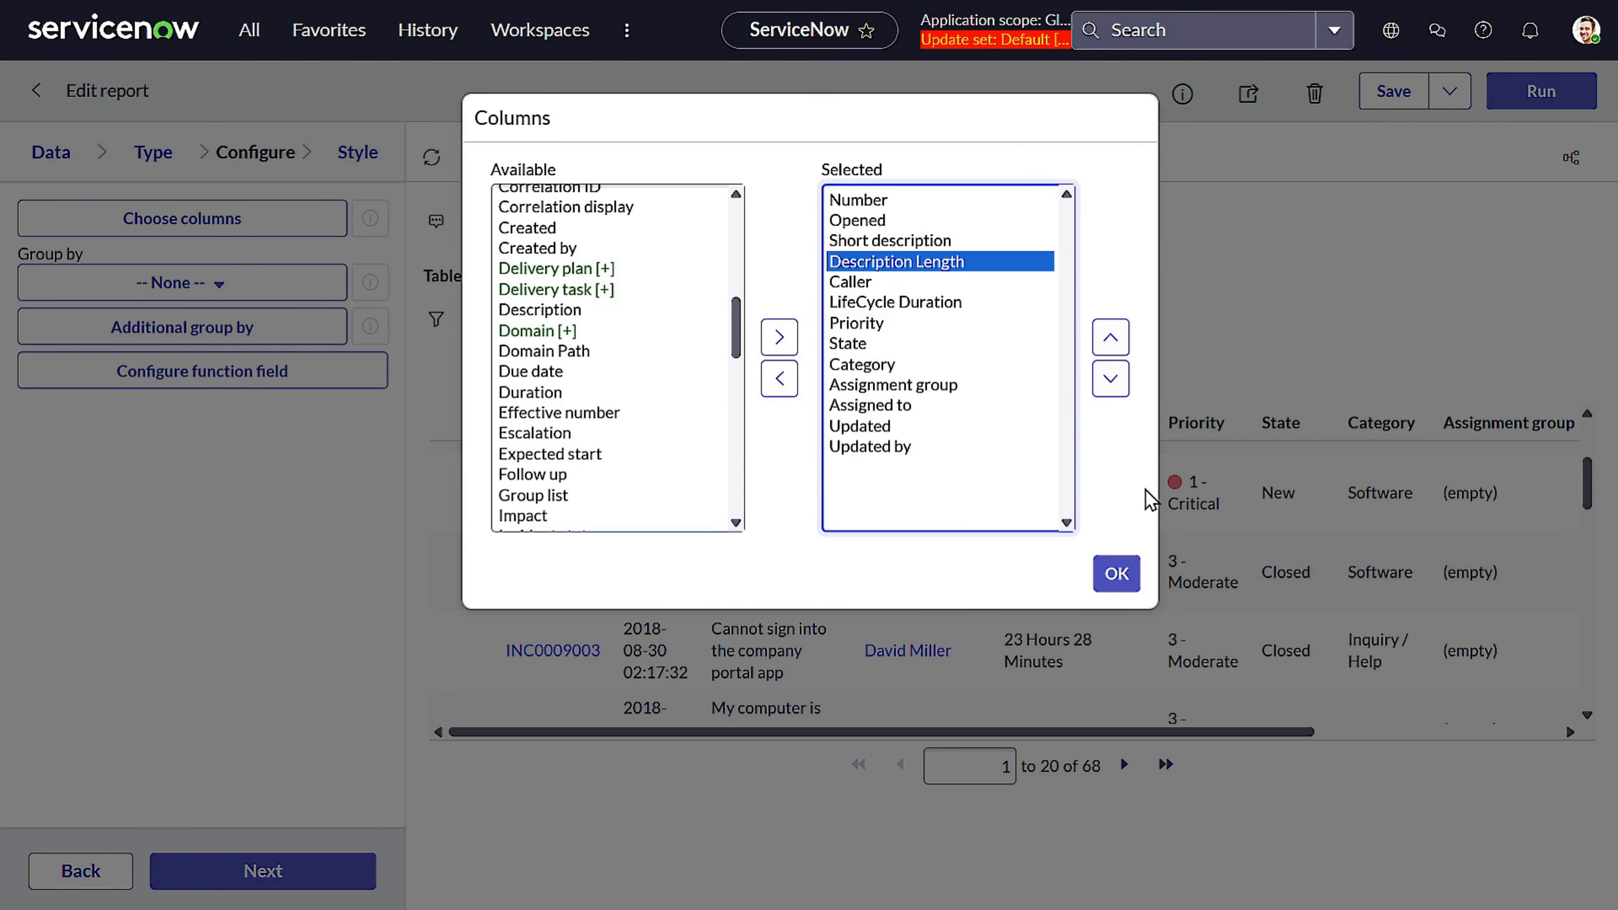
pyautogui.click(1116, 573)
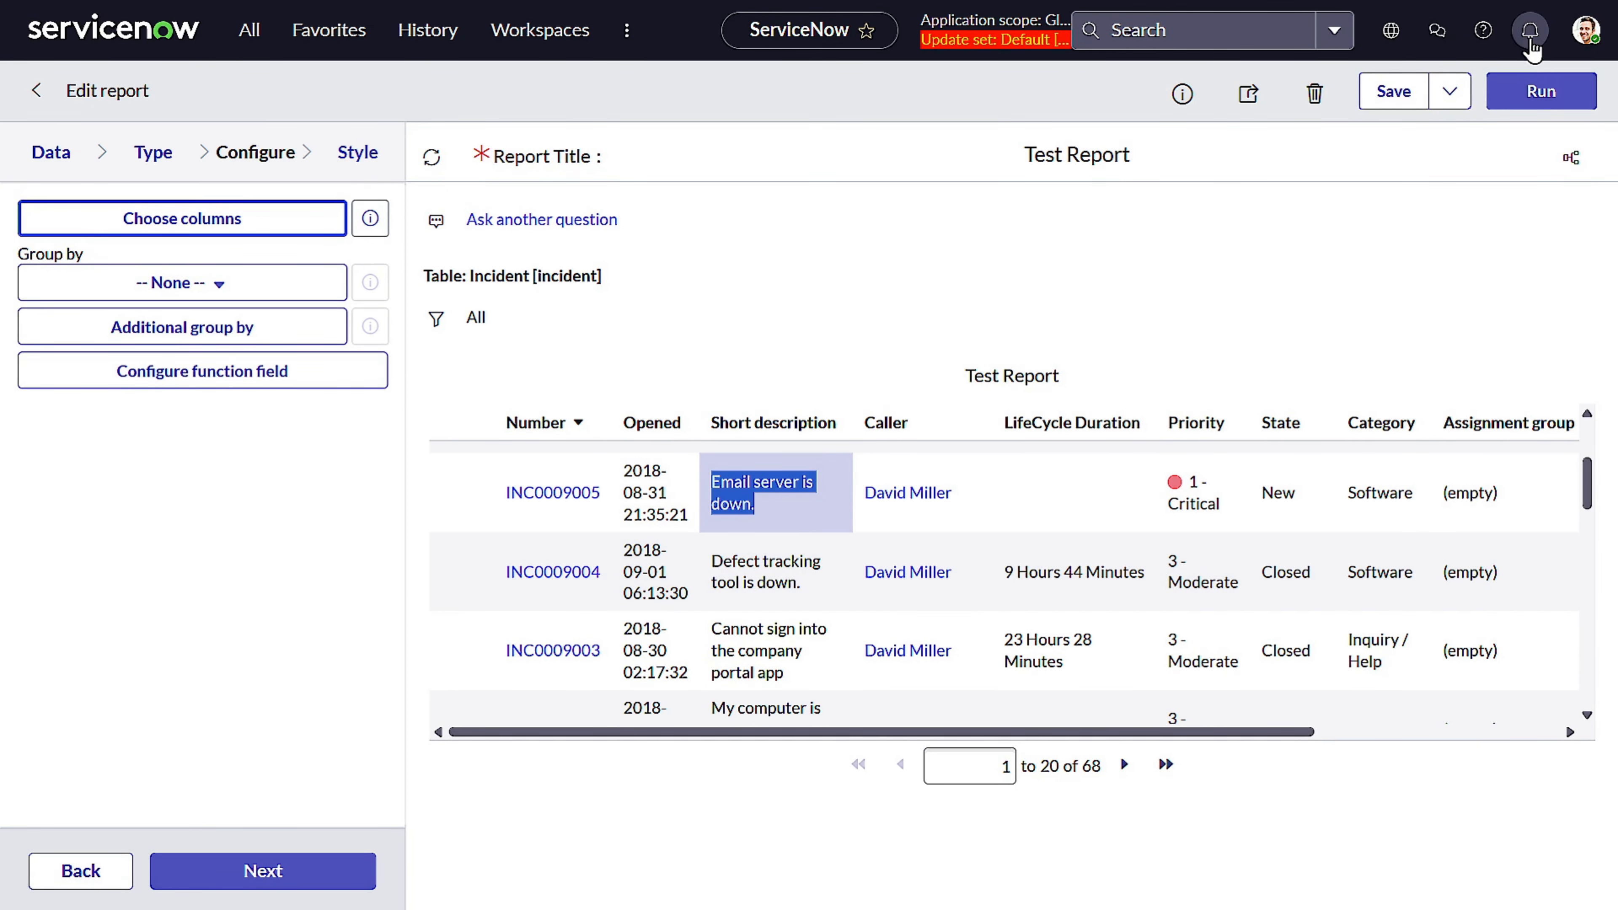
pyautogui.click(1542, 92)
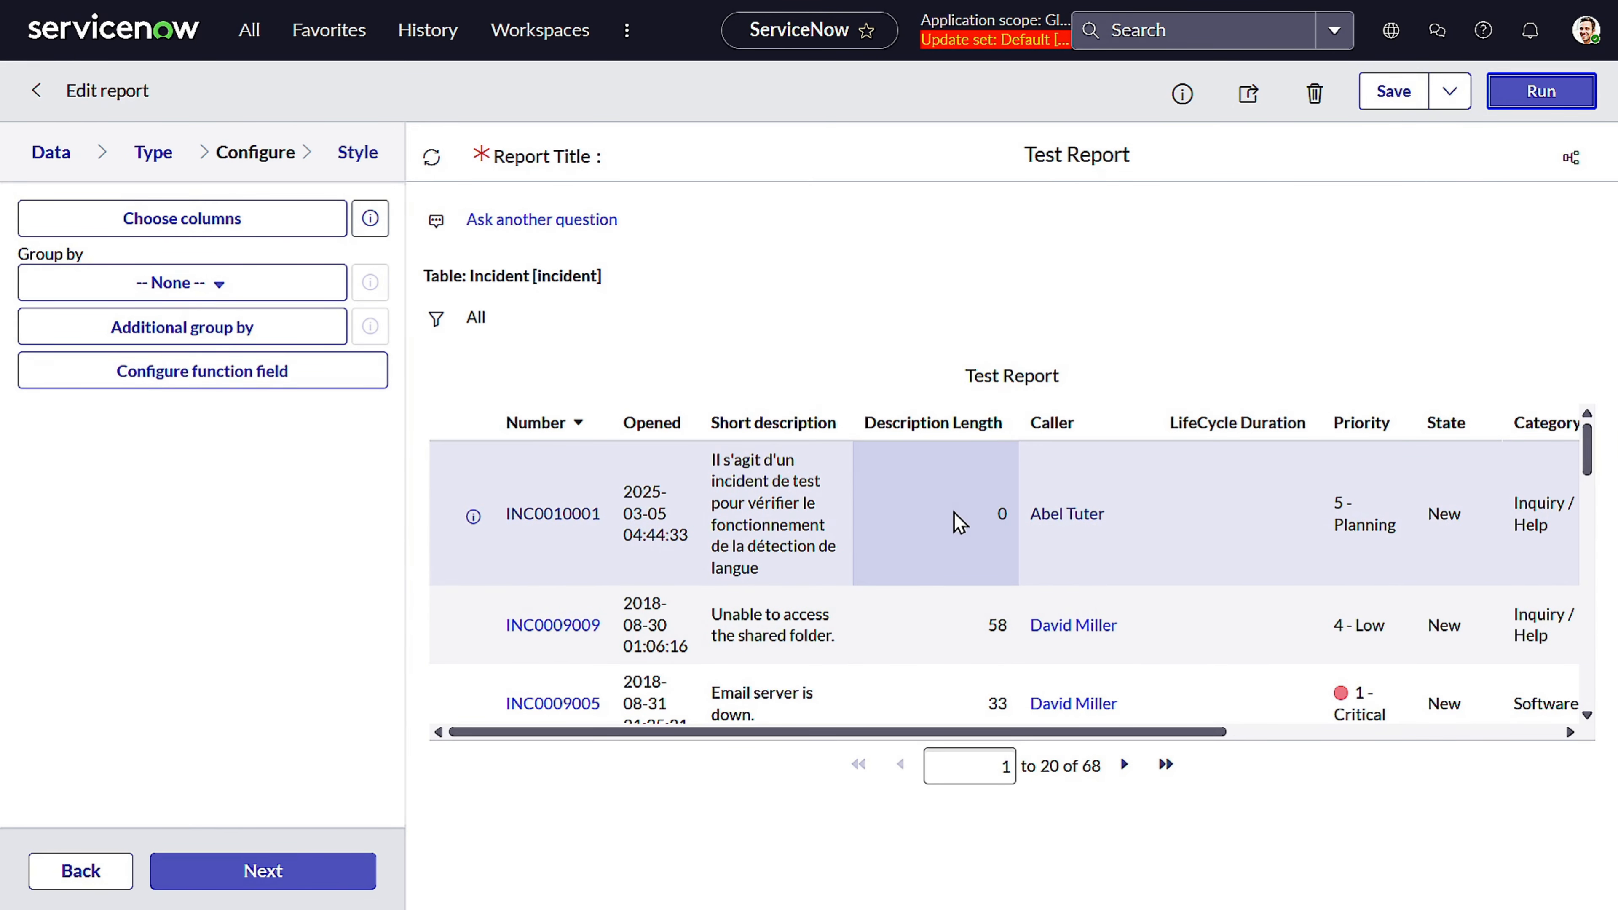
# Create another new function field labelled Incident Day
pyautogui.scroll(-3, 963, 622)
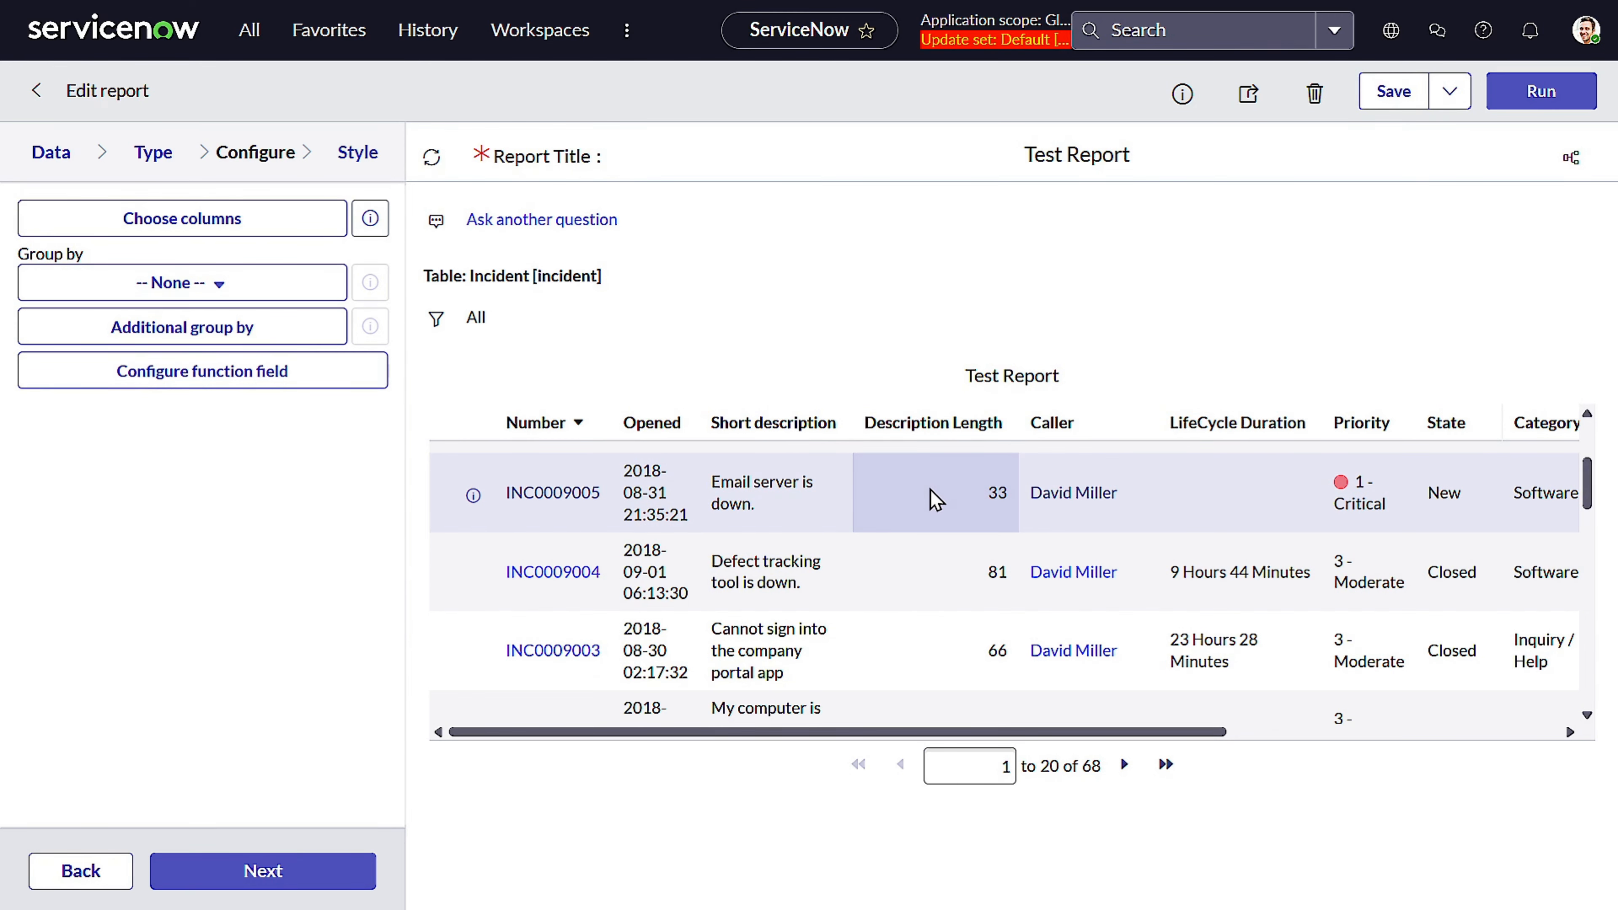
pyautogui.click(301, 369)
pyautogui.click(876, 178)
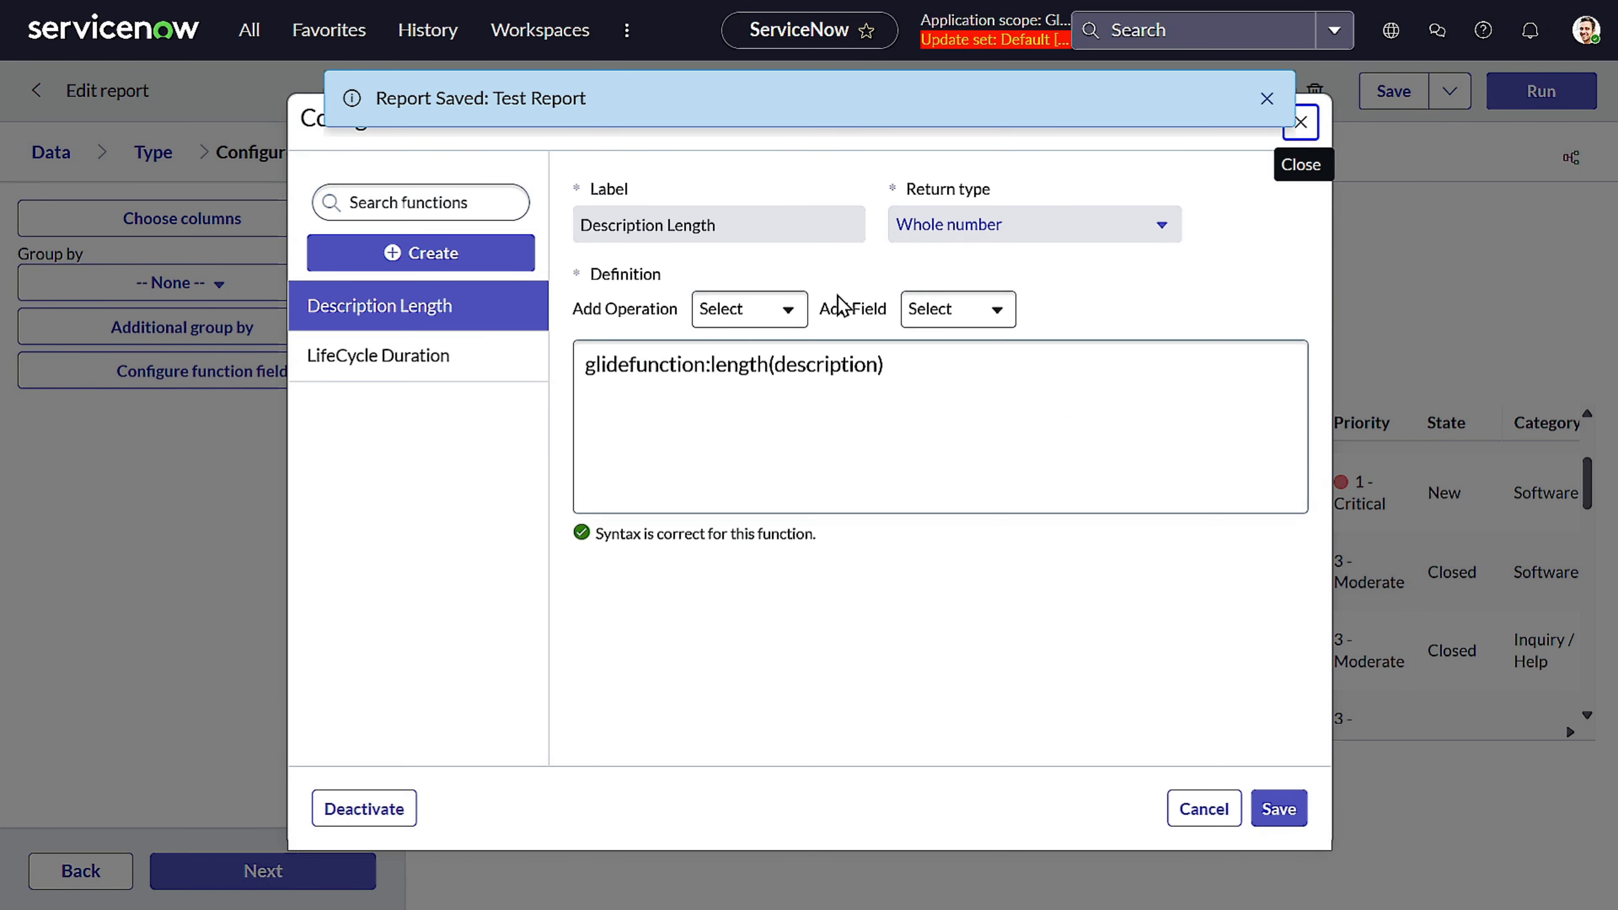
pyautogui.click(438, 255)
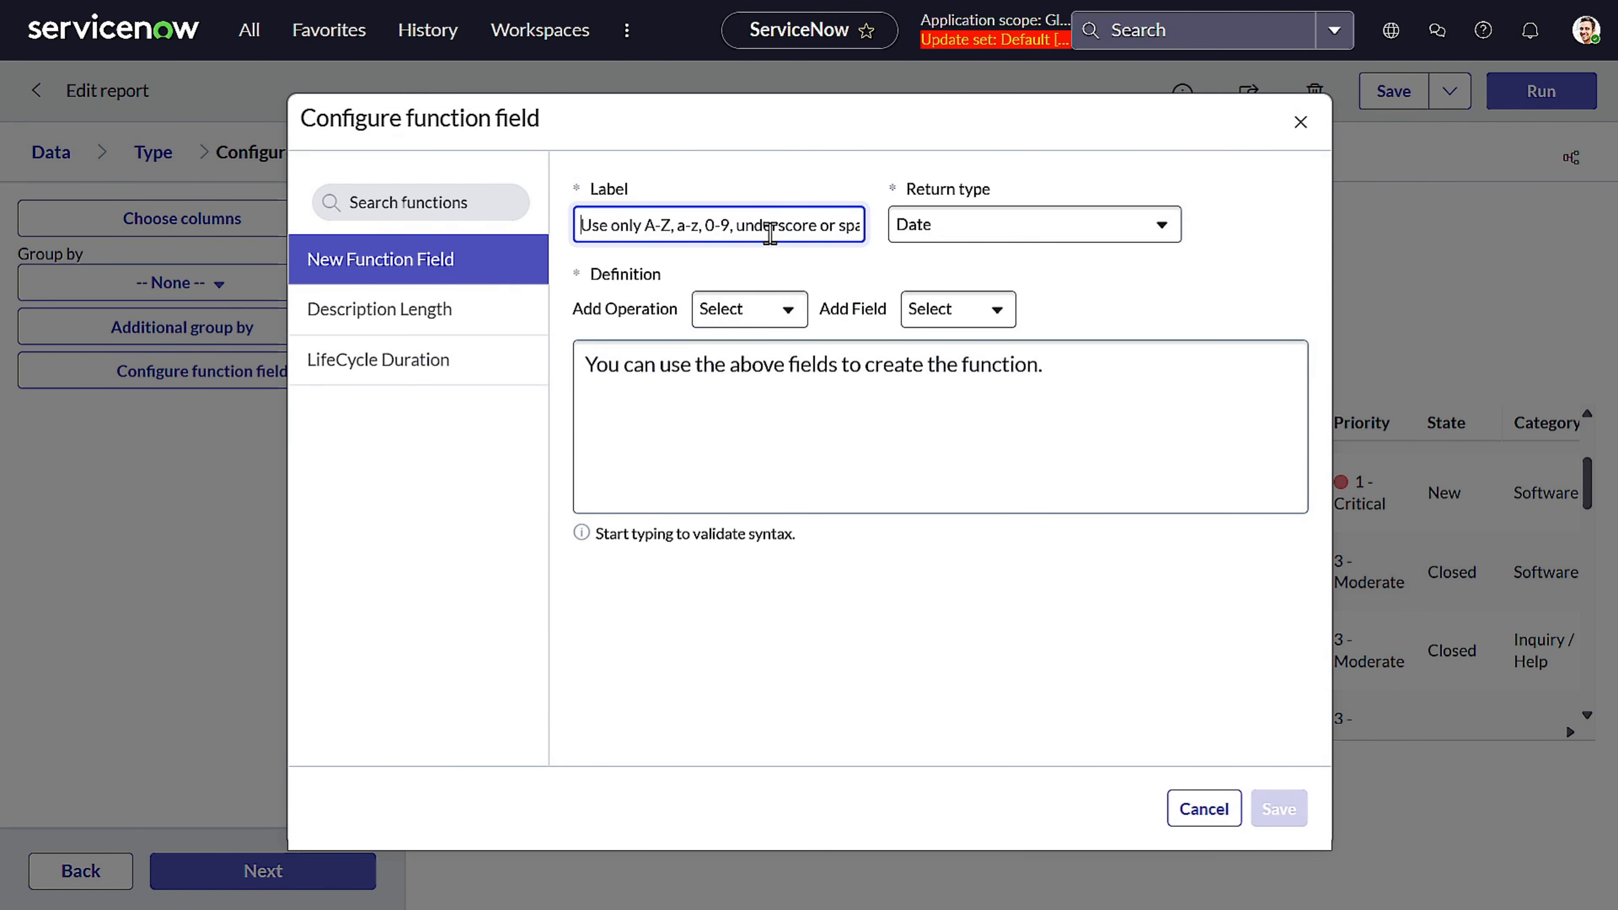
pyautogui.write('Incident Day')
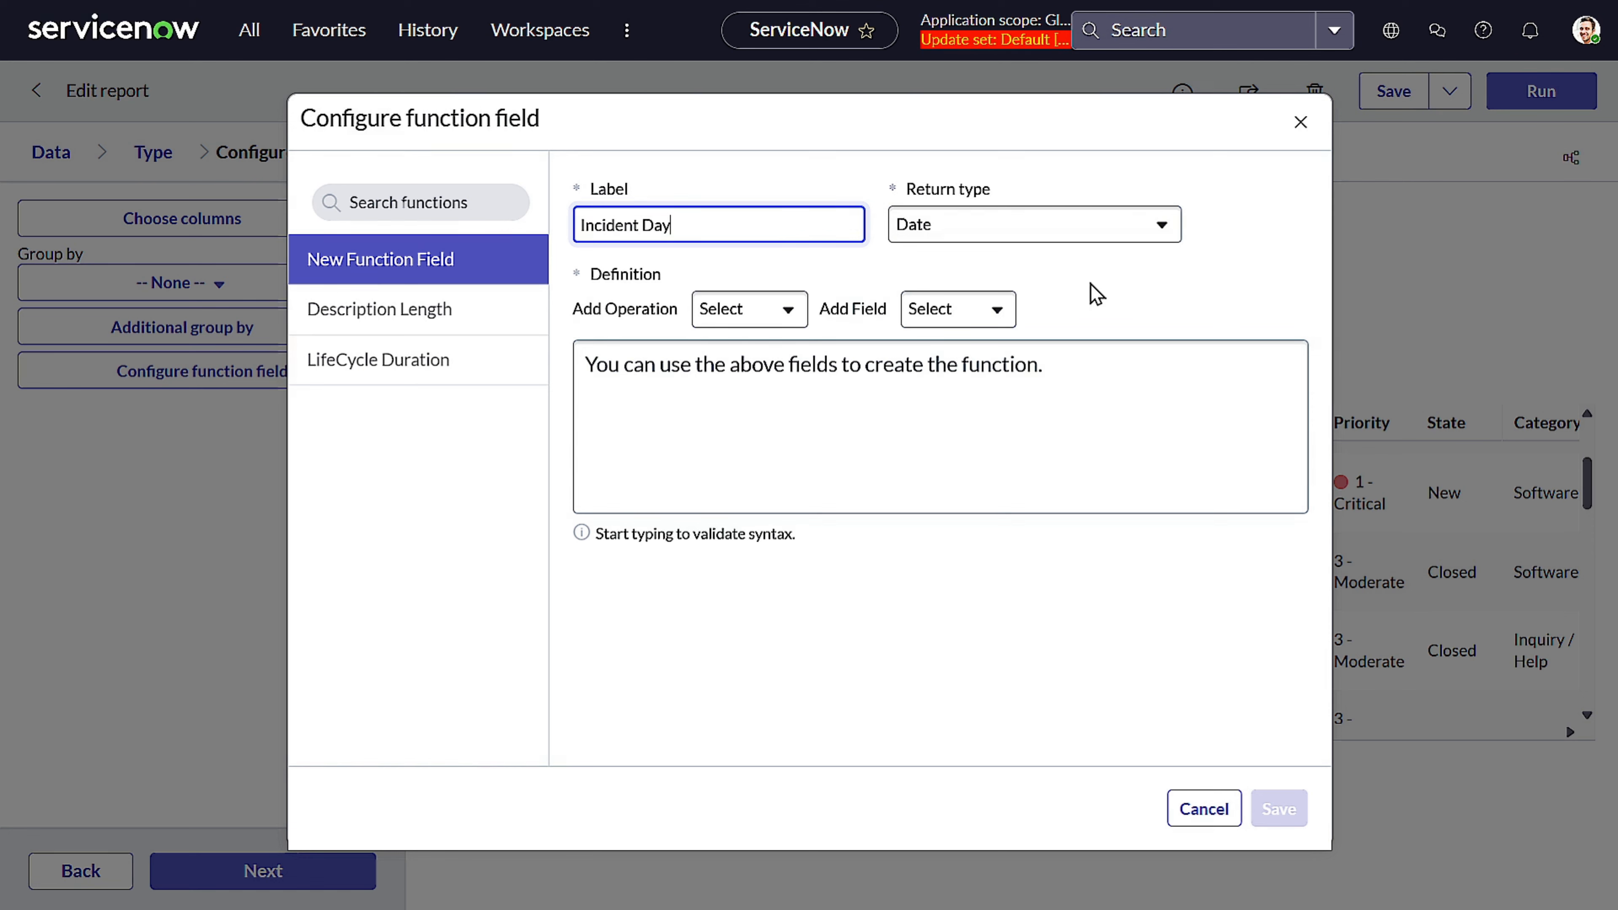
# Add the dayofweek() operation to the Incident Day definition and review its function details
pyautogui.click(1081, 246)
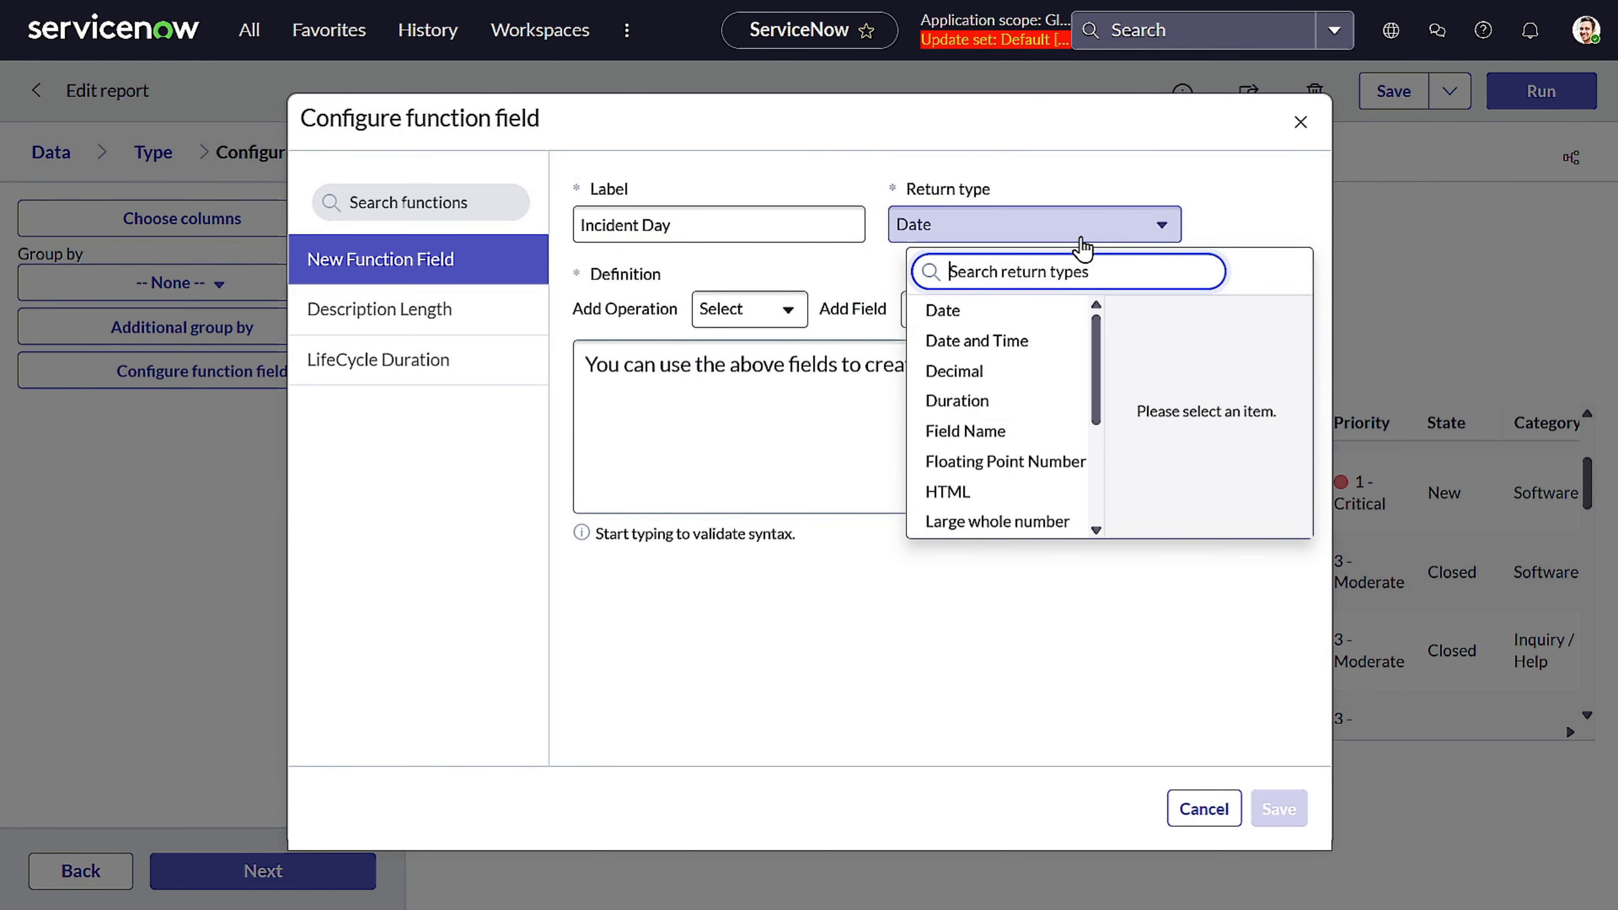
pyautogui.scroll(-3, 1016, 385)
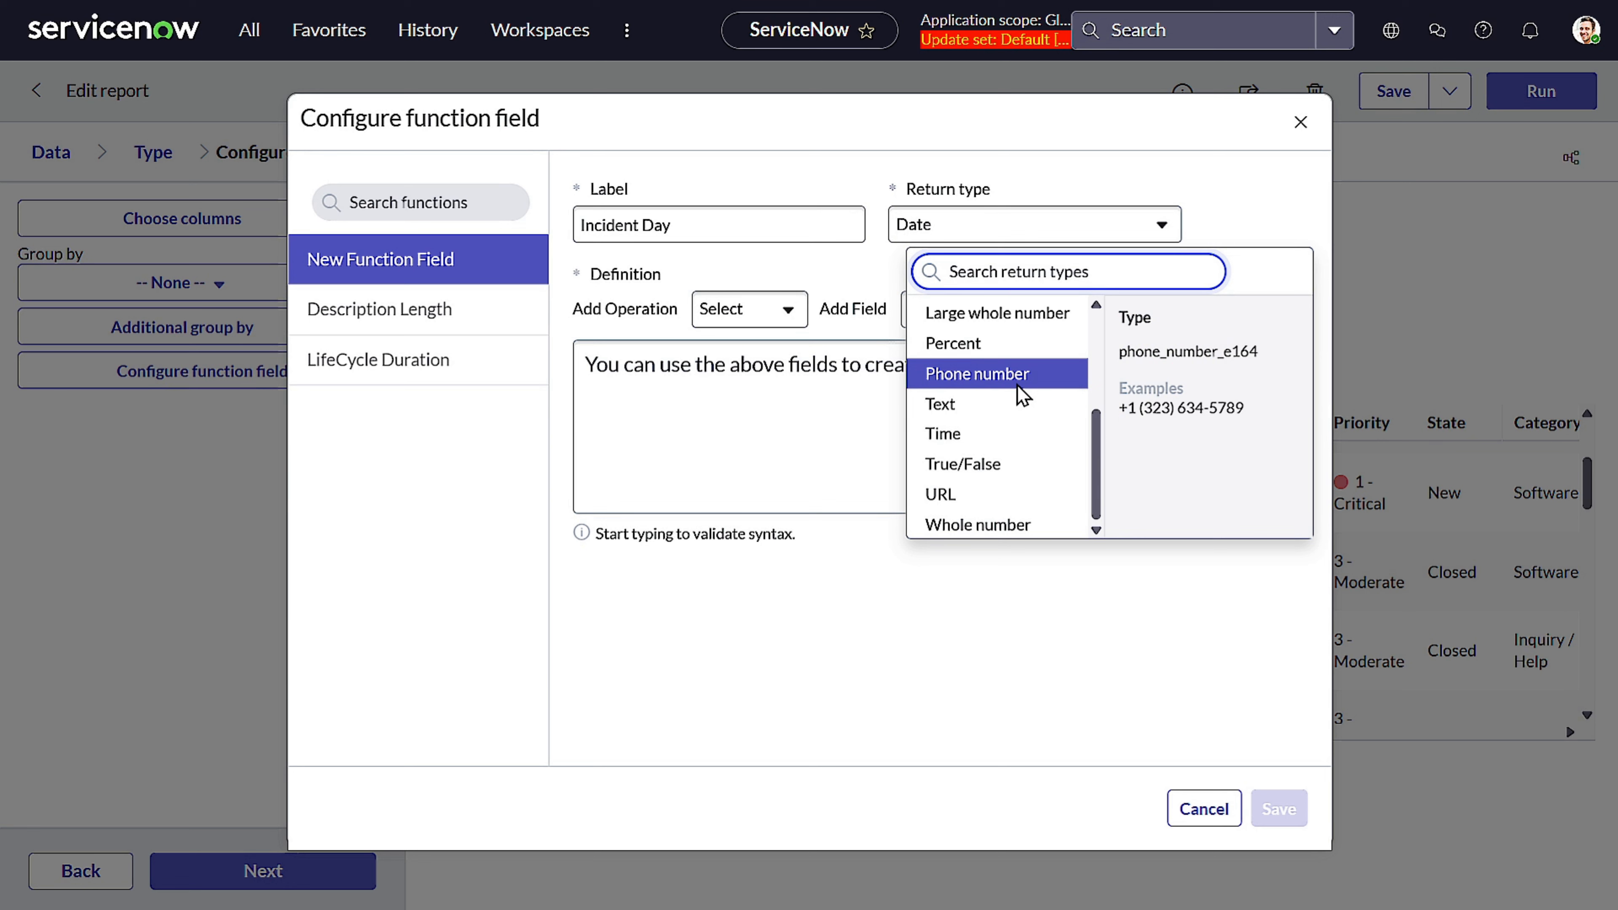
pyautogui.scroll(3, 1016, 384)
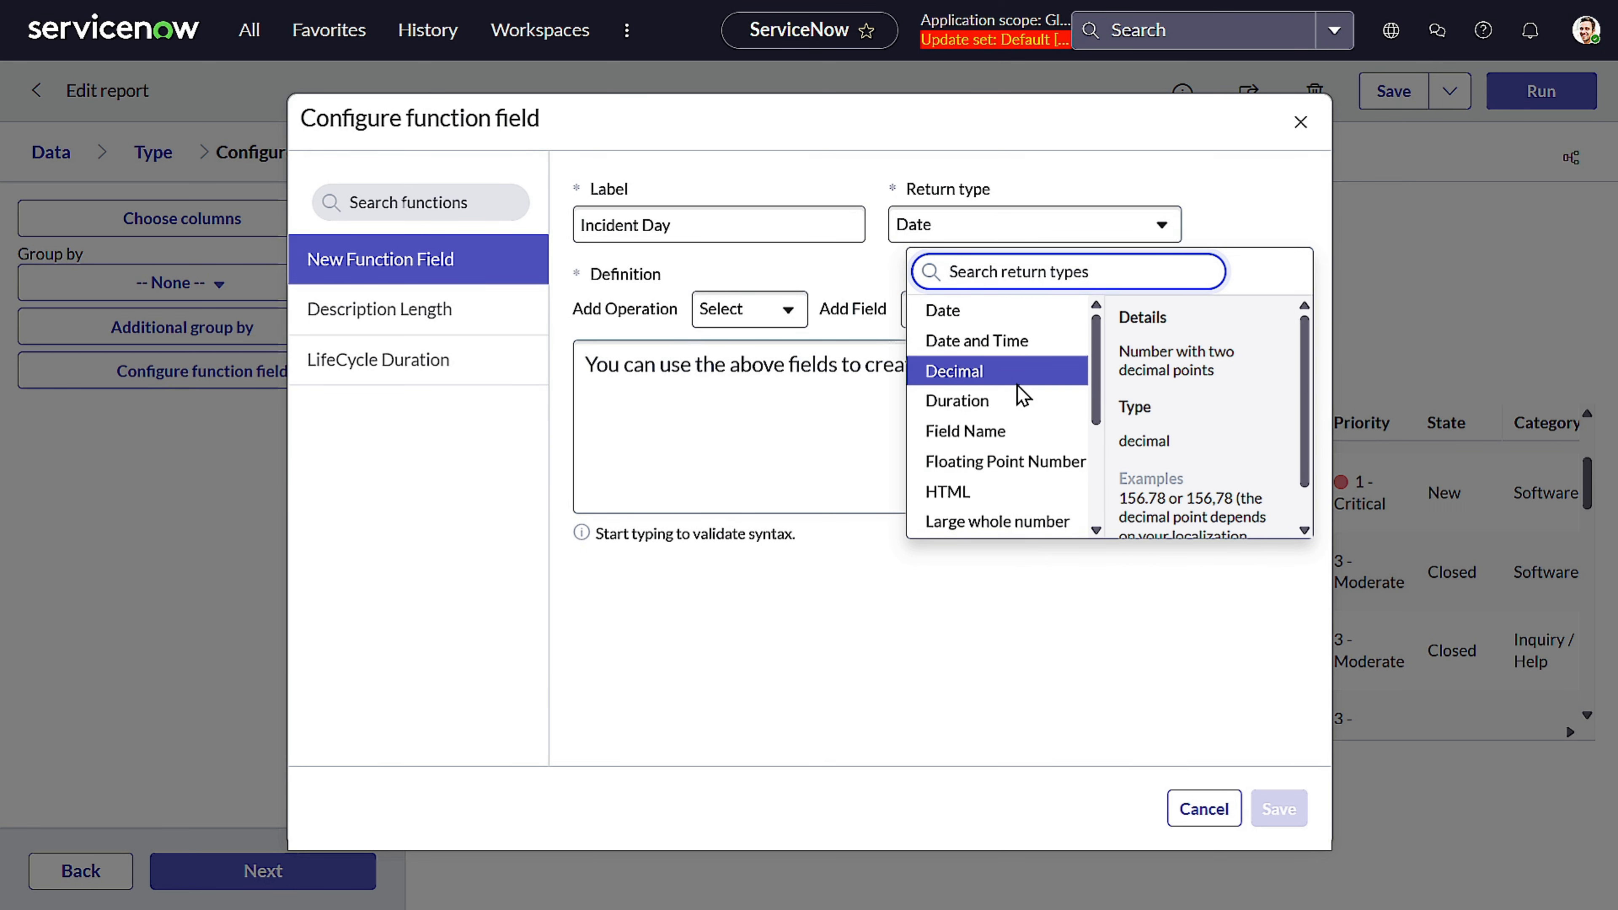
pyautogui.scroll(-2, 1016, 384)
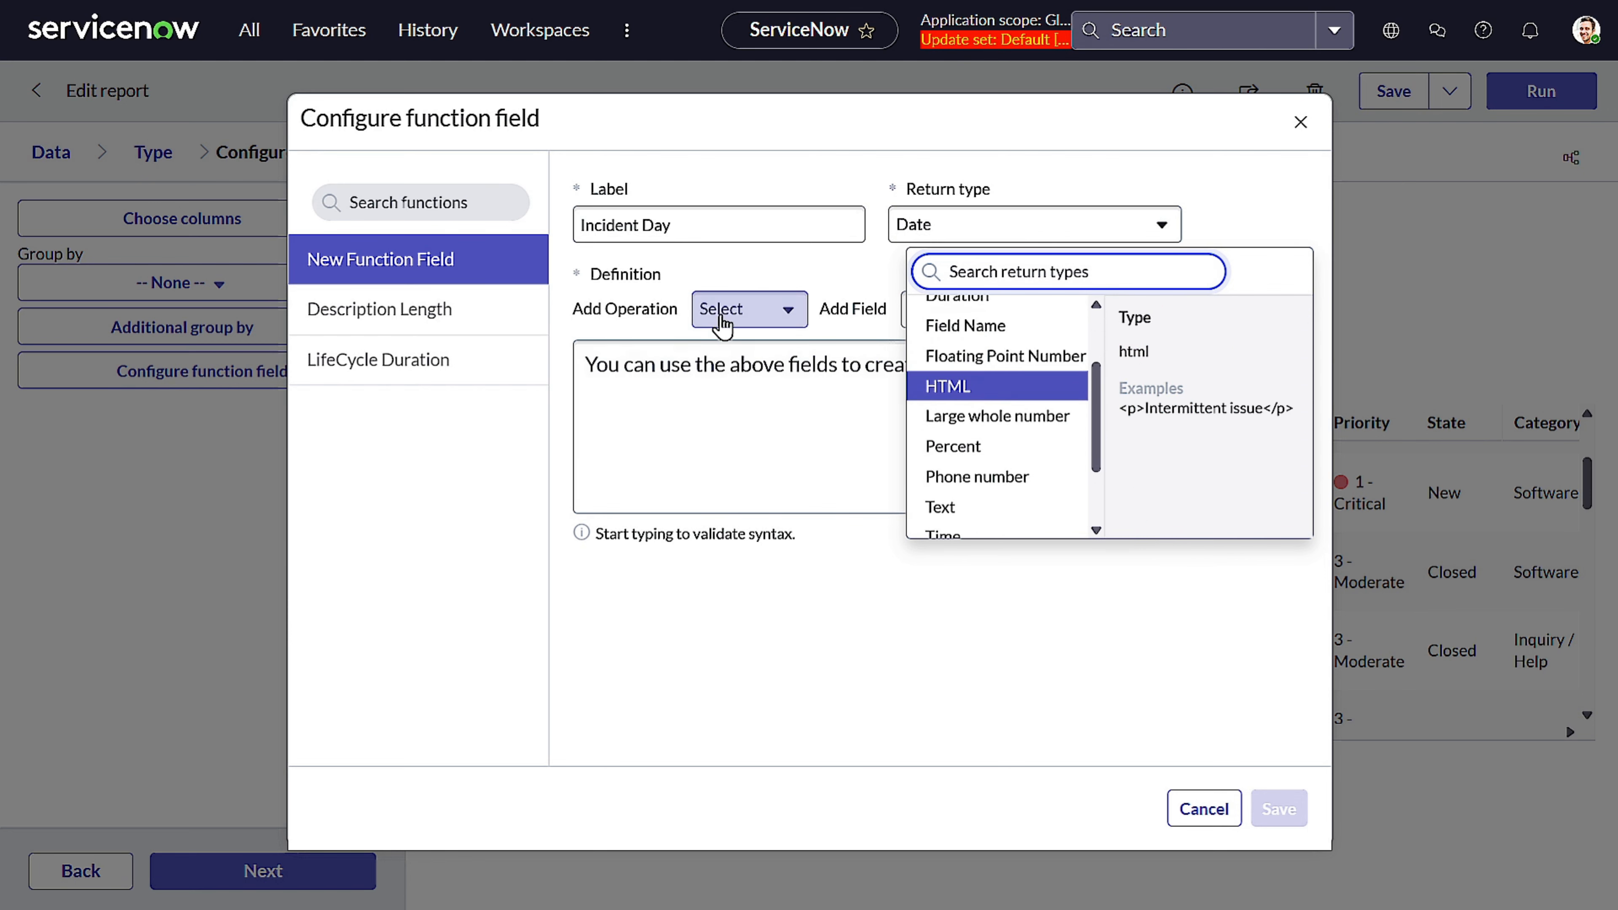
pyautogui.click(753, 309)
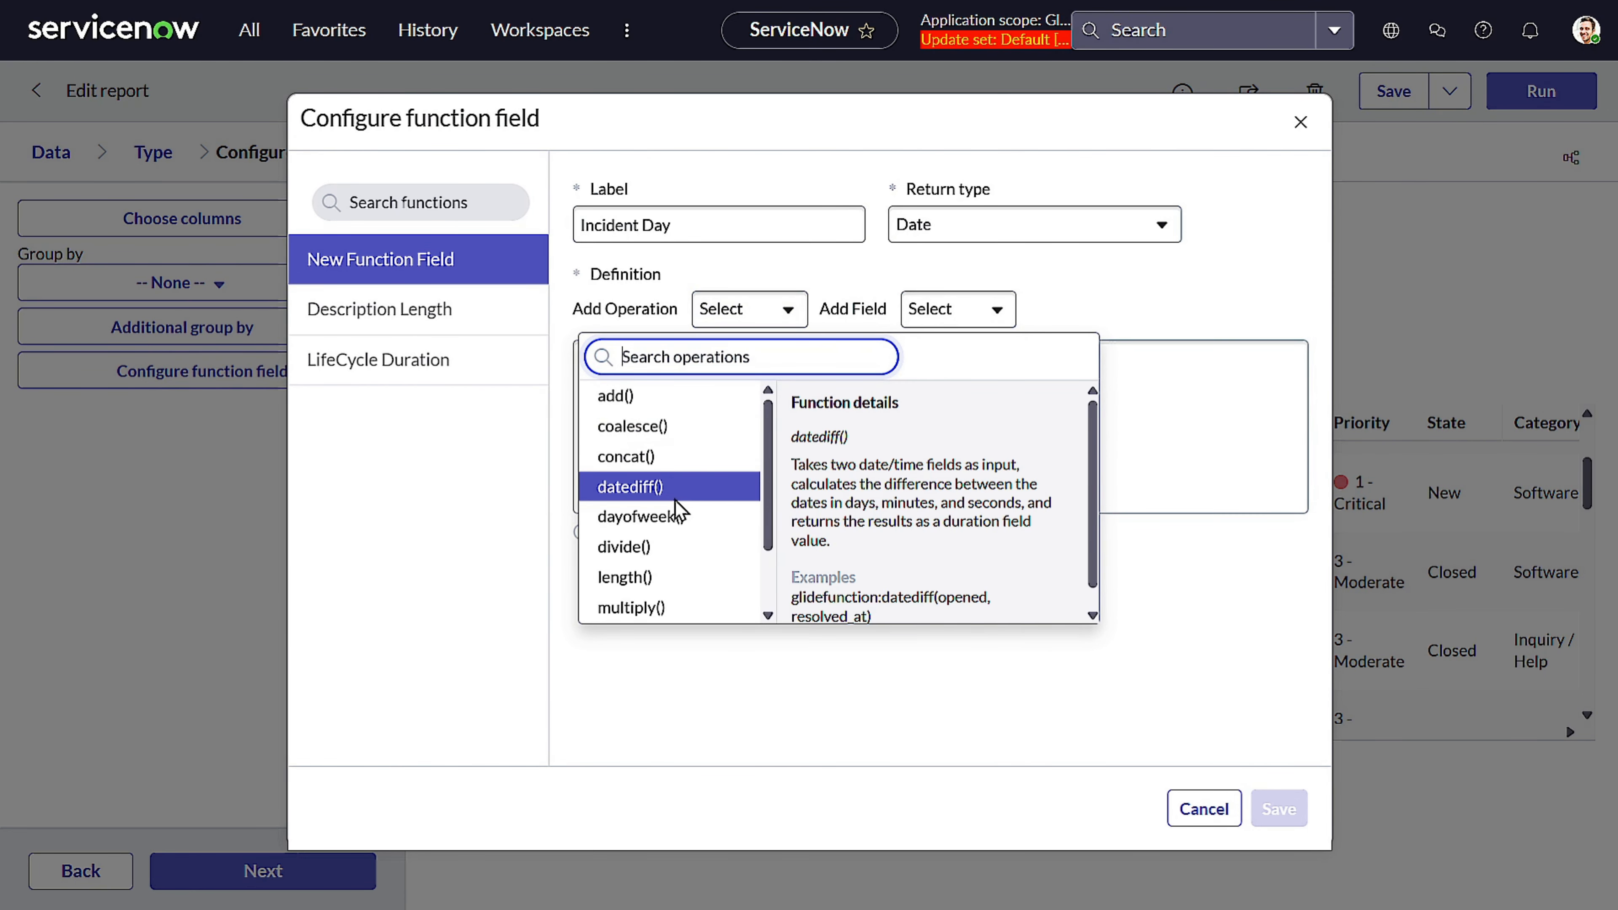
pyautogui.click(669, 524)
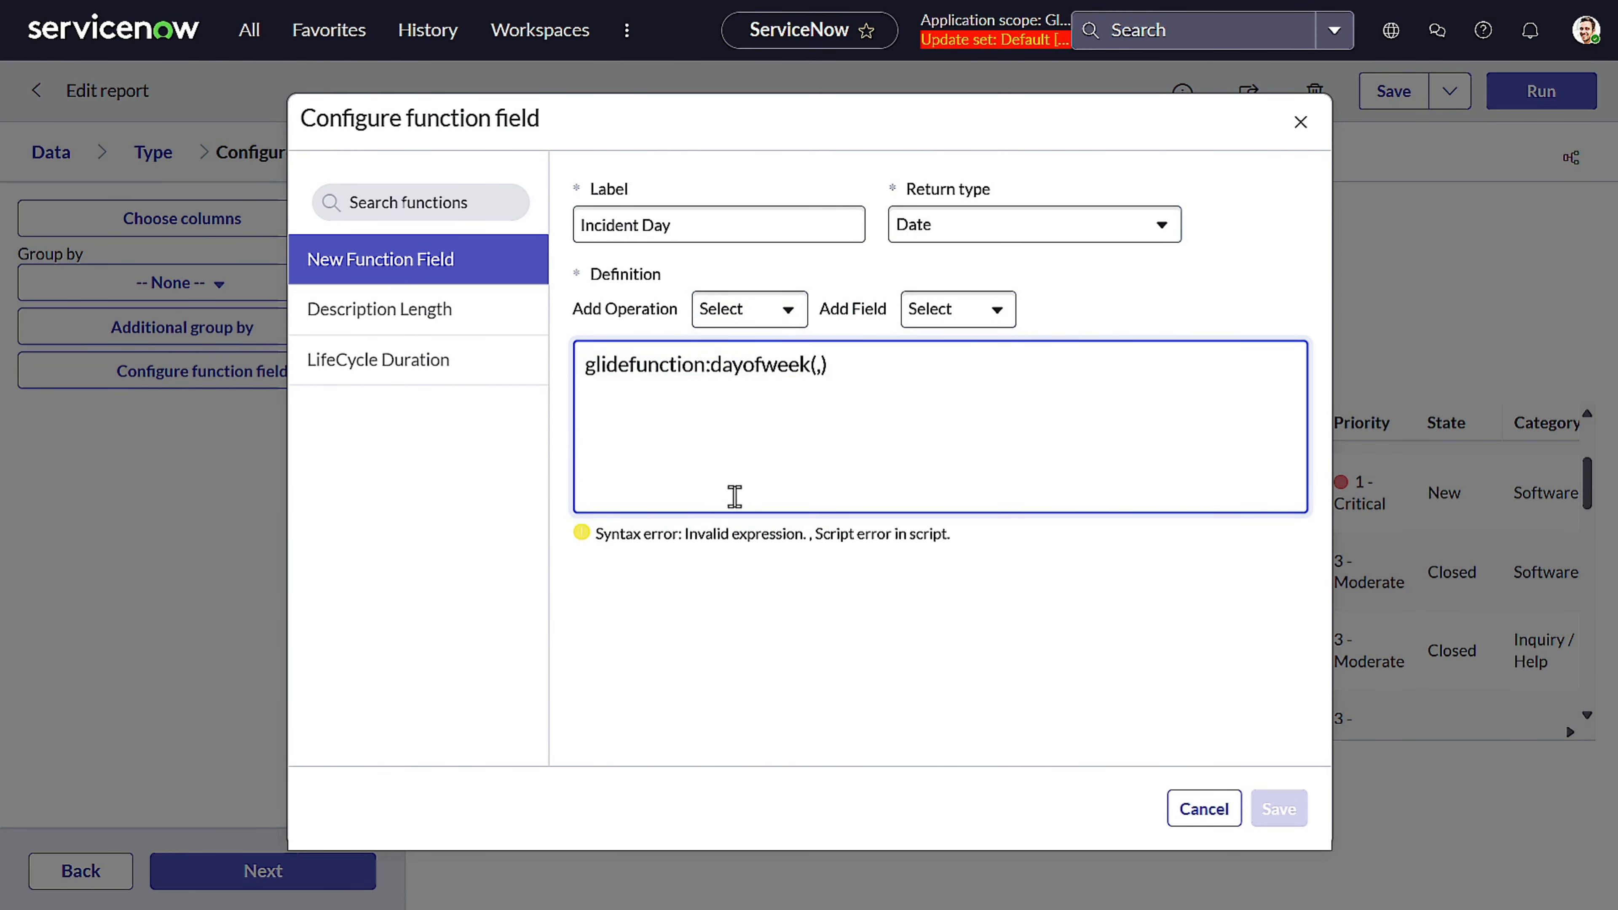
pyautogui.click(752, 312)
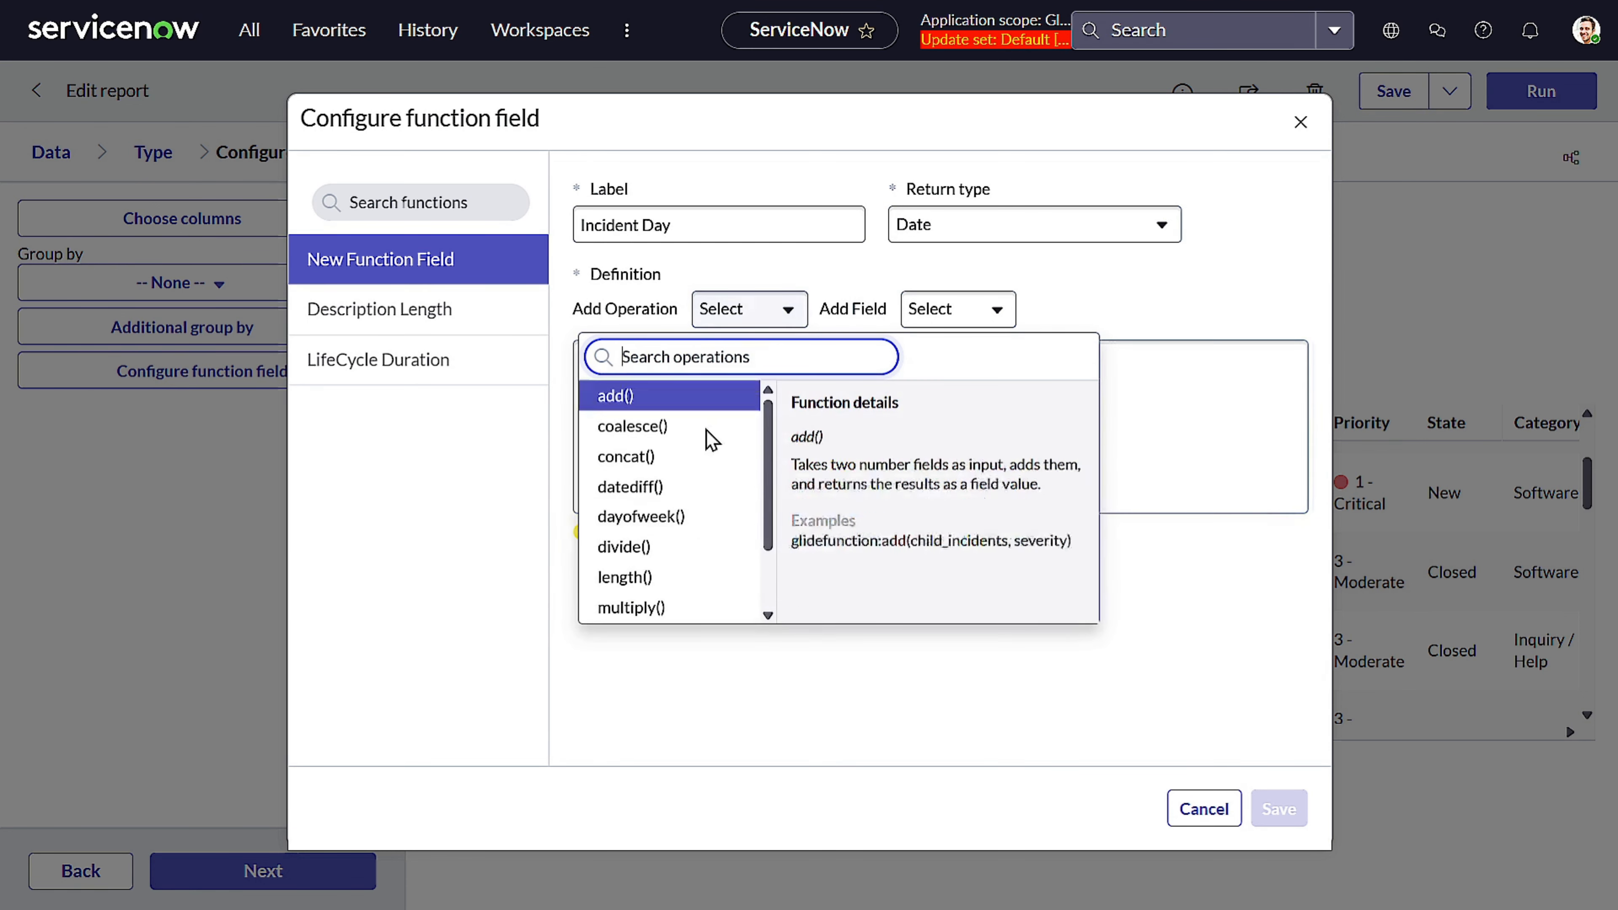
pyautogui.scroll(-1, 897, 514)
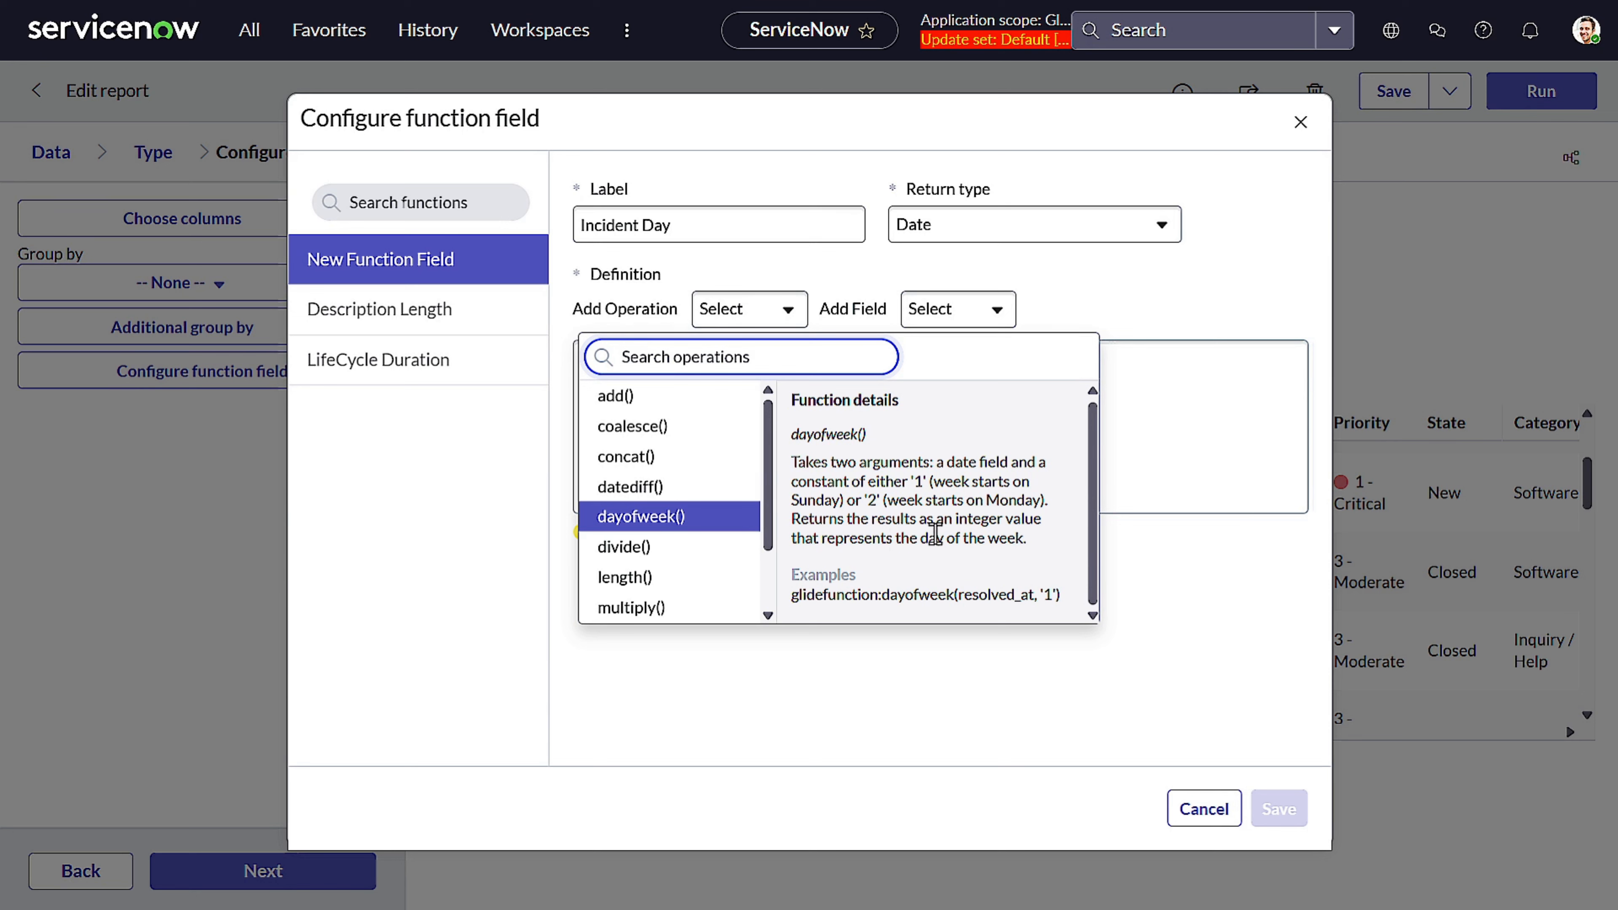
pyautogui.moveTo(836, 520); pyautogui.dragTo(1031, 517)
# Set the Incident Day return type to Whole number
pyautogui.click(1084, 235)
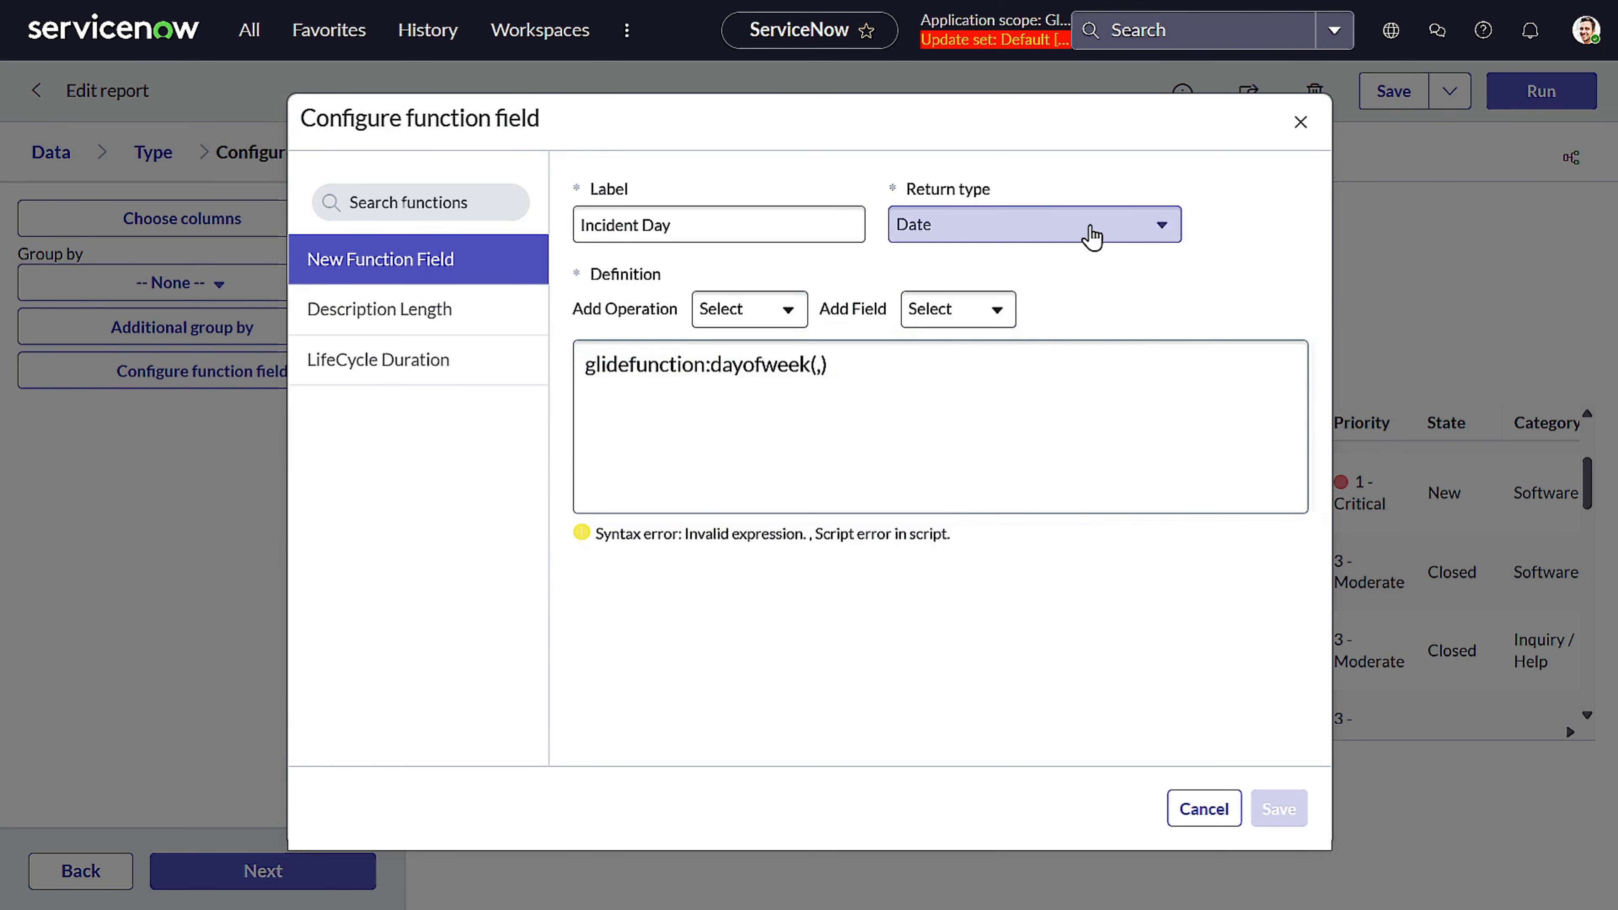
pyautogui.scroll(-3, 1034, 372)
pyautogui.scroll(-1, 1034, 372)
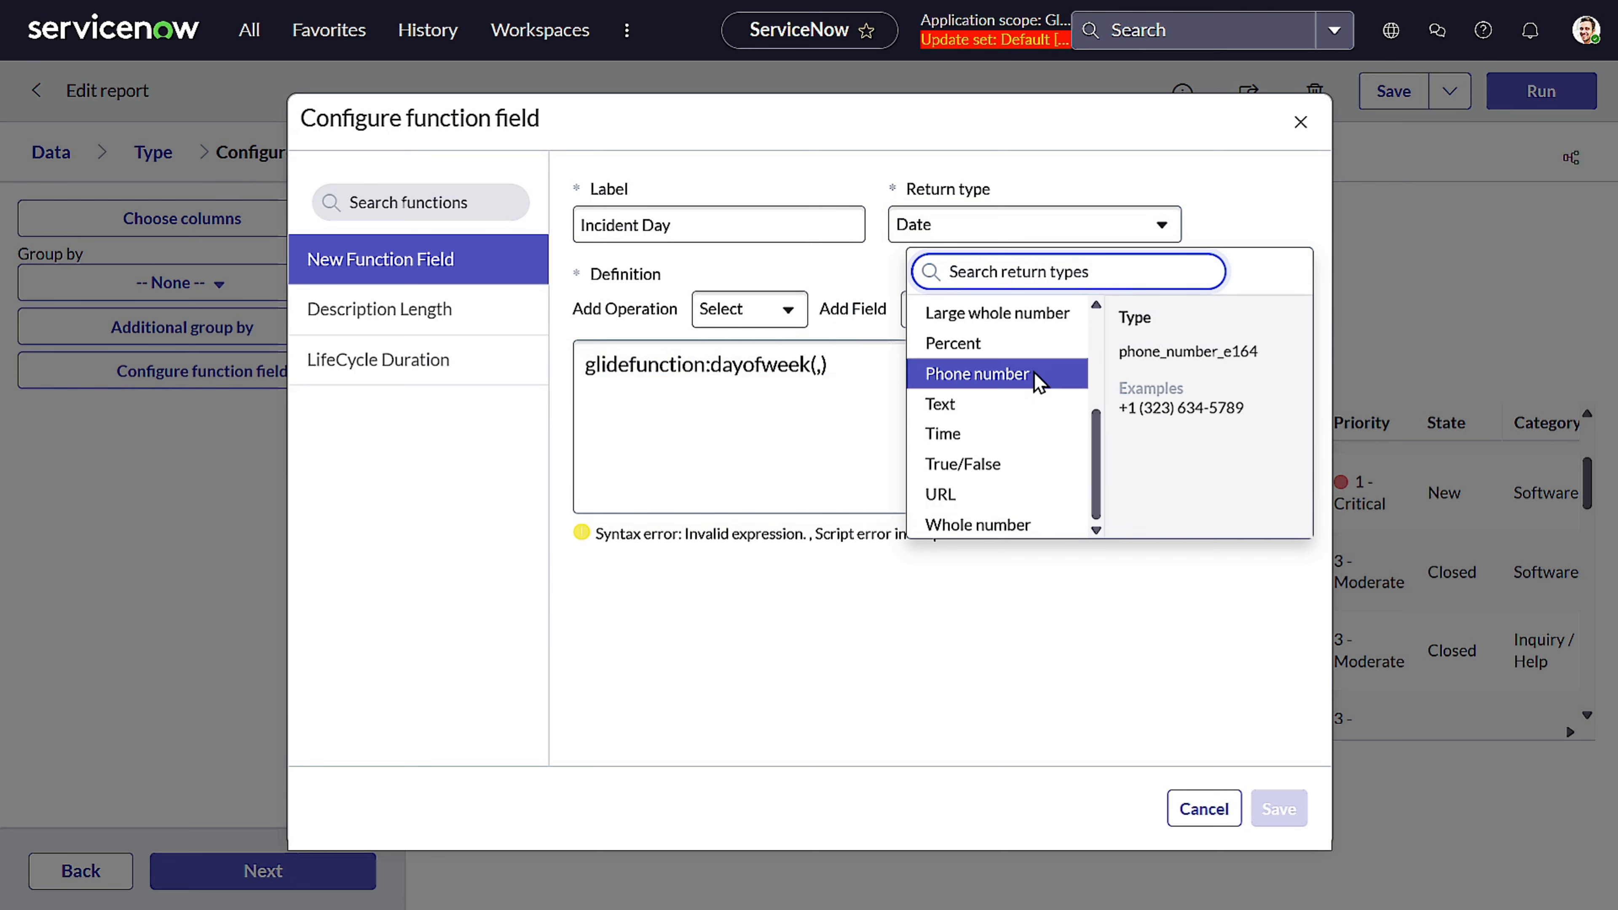
pyautogui.scroll(3, 1034, 371)
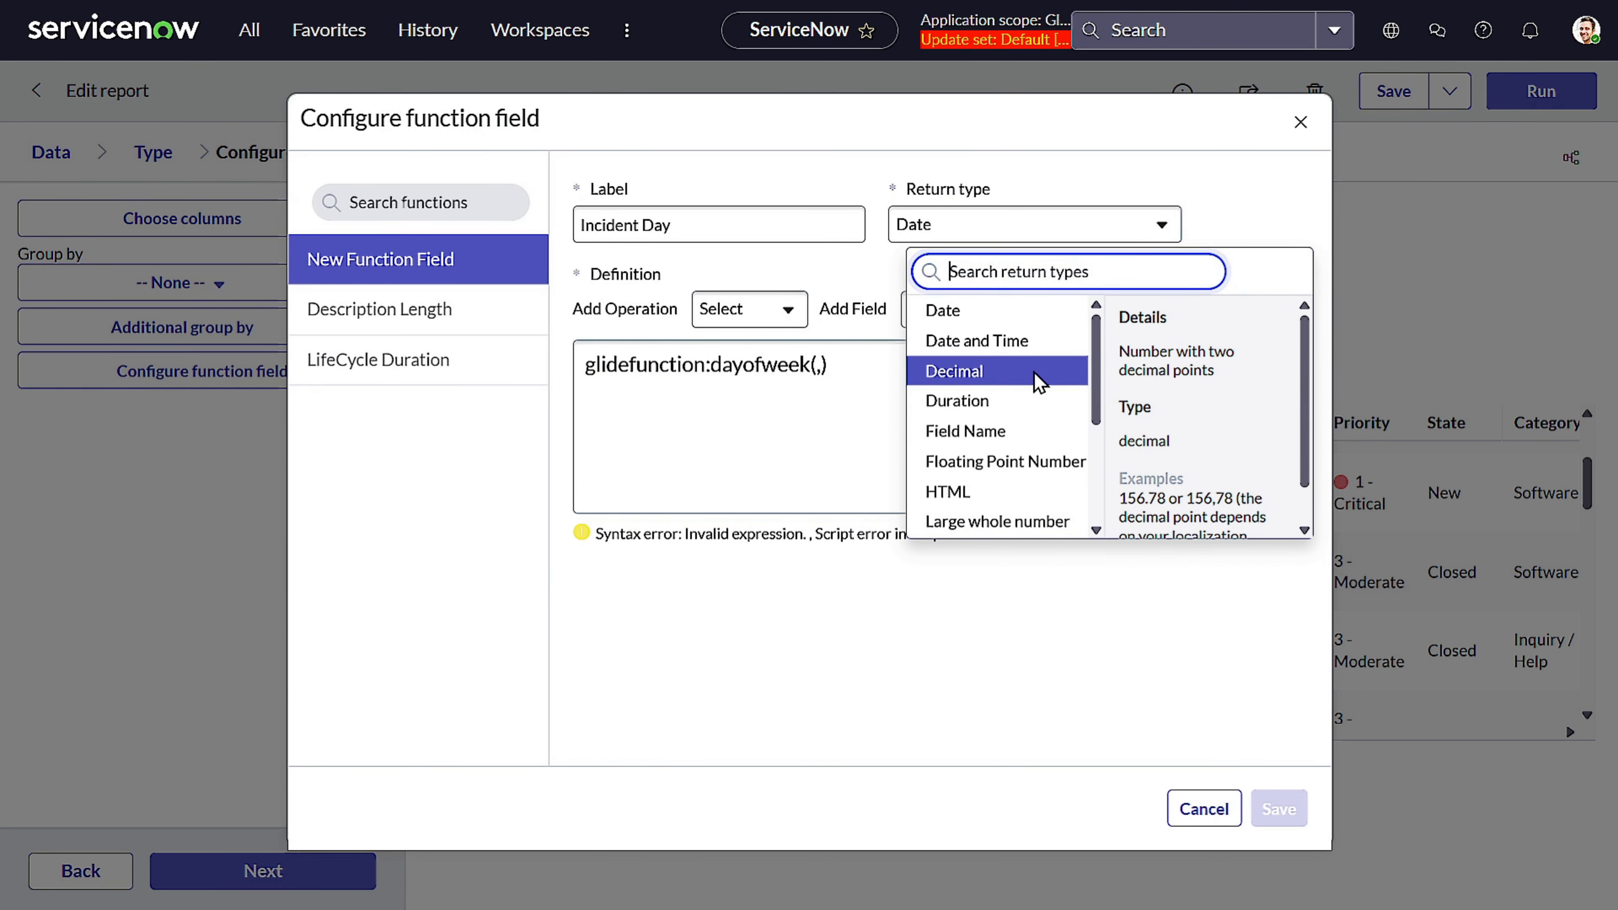
pyautogui.scroll(-2, 1034, 372)
pyautogui.scroll(-3, 1026, 372)
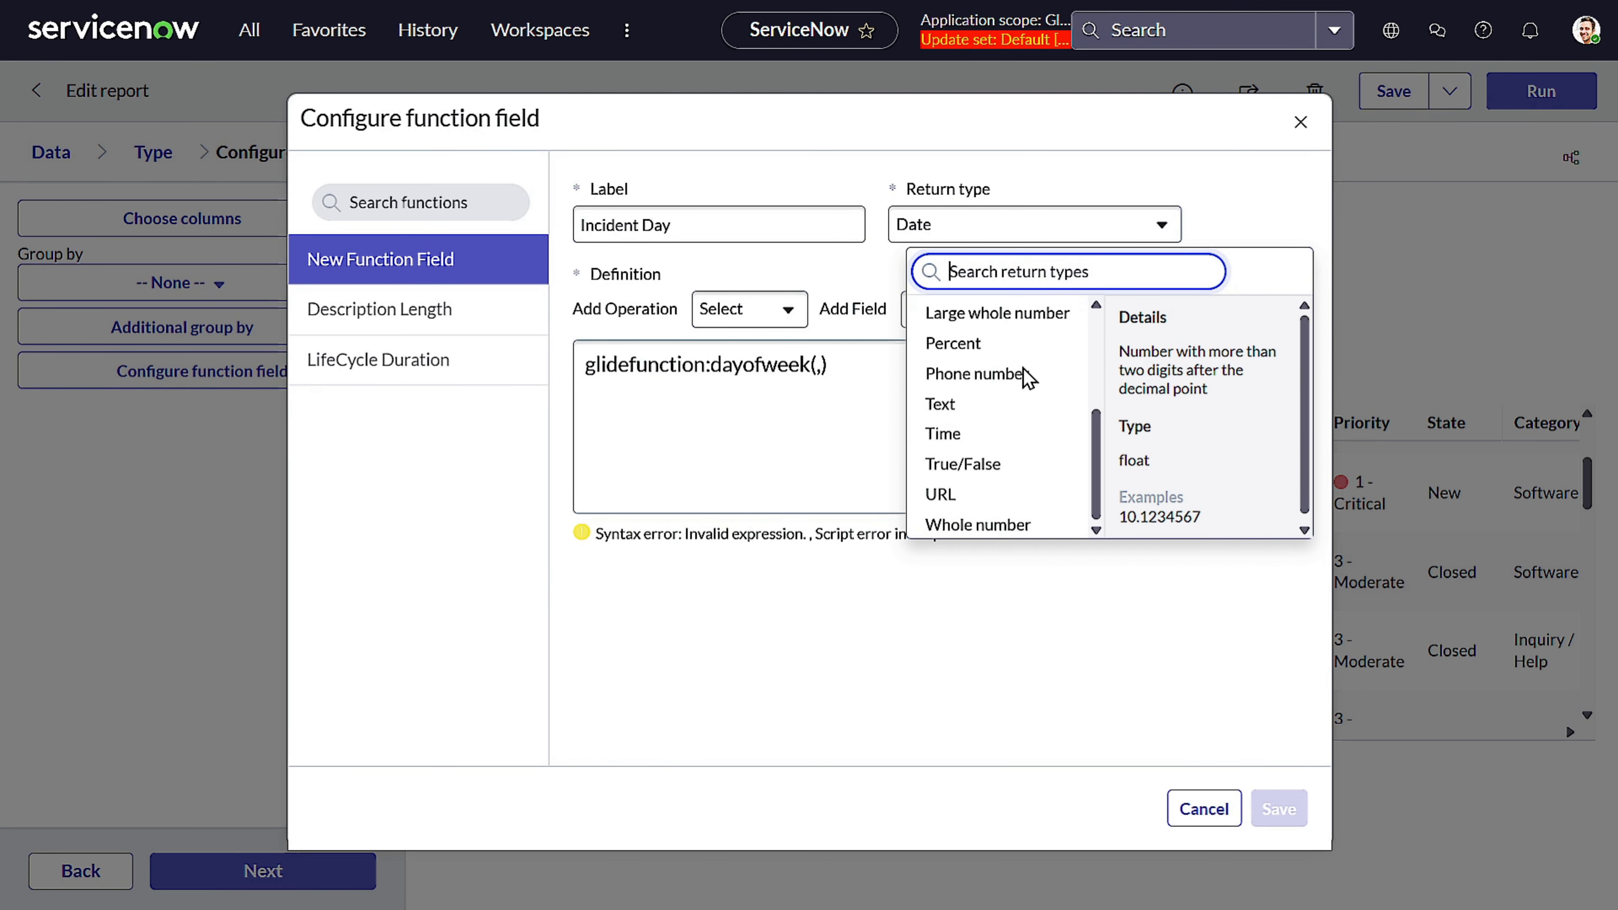
pyautogui.click(988, 512)
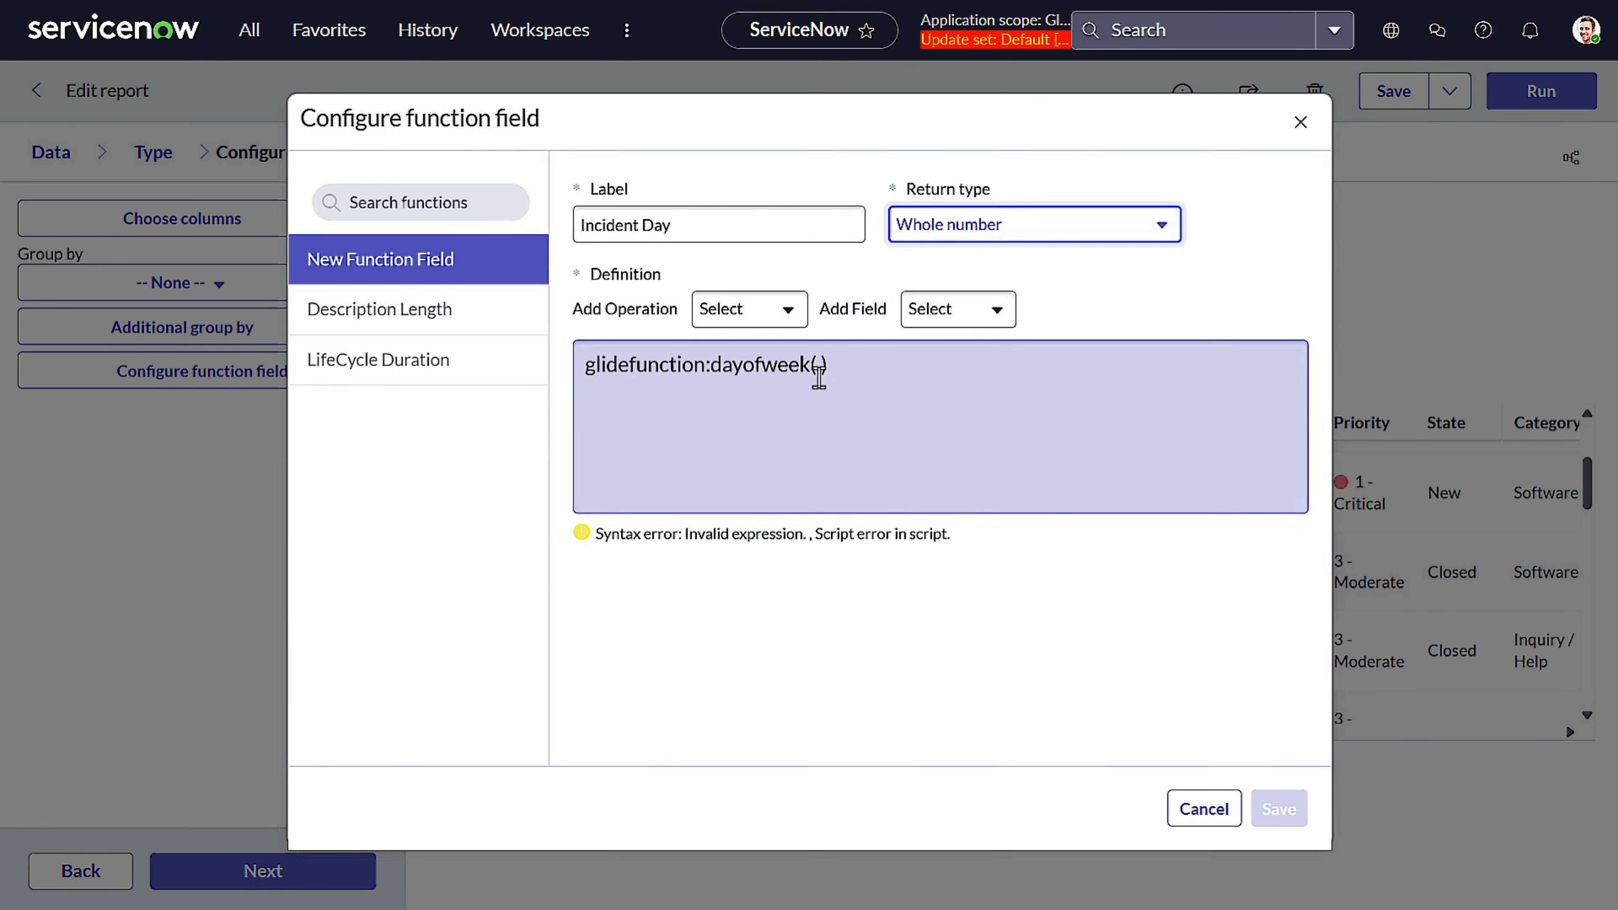
# Insert the Created field and the constant 2 as arguments of dayofweek() in the Incident Day definition
pyautogui.click(823, 365)
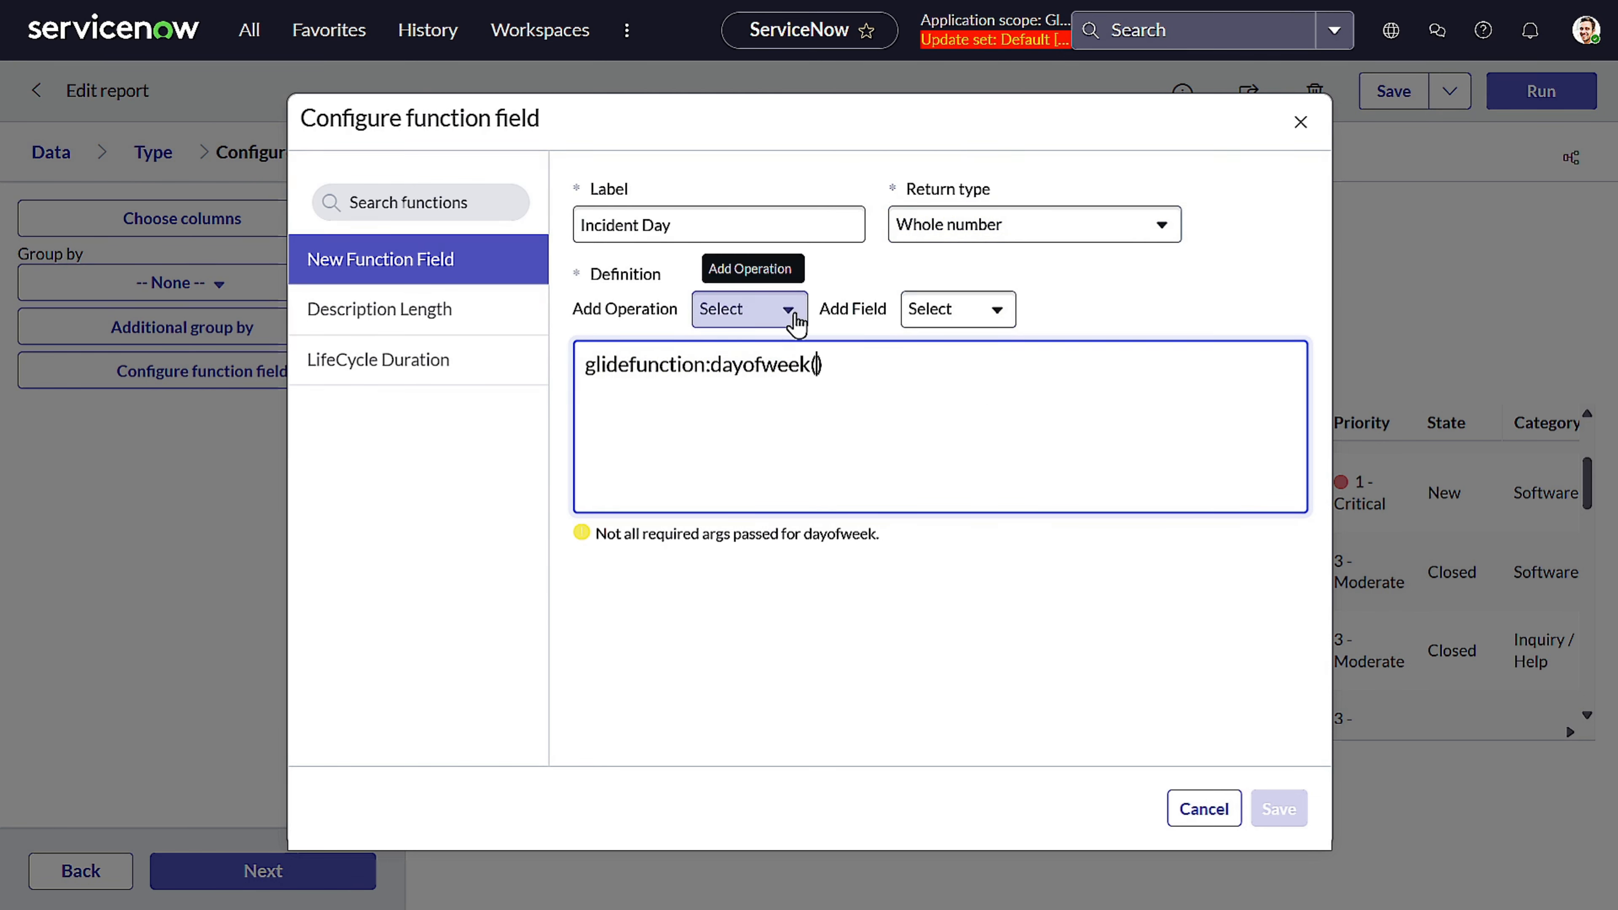
pyautogui.write(',')
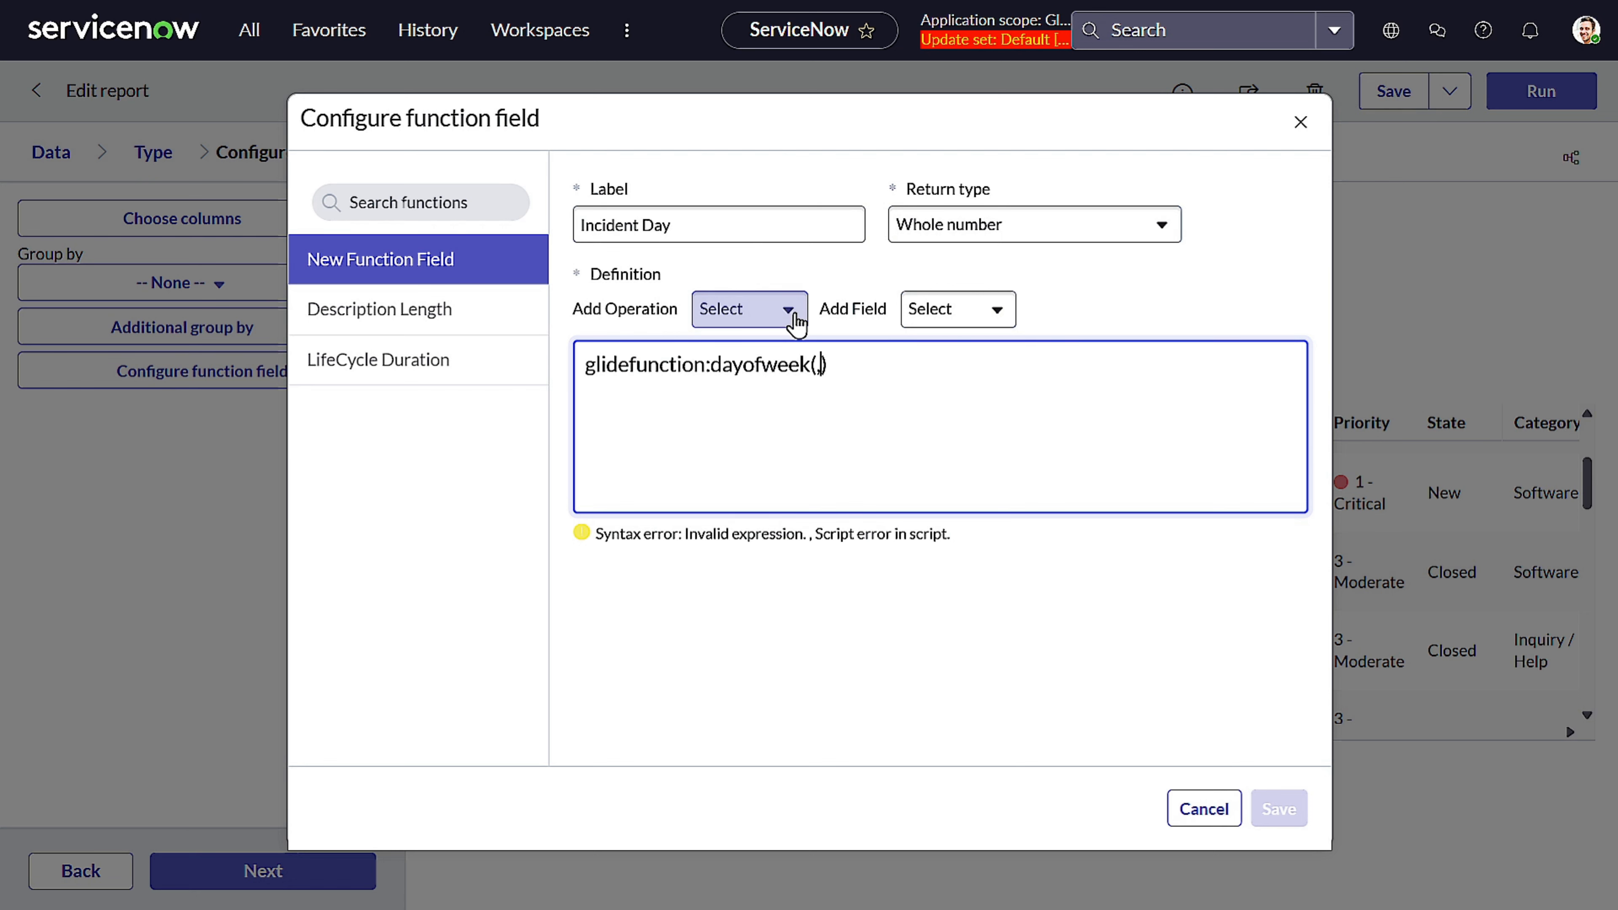
pyautogui.click(790, 311)
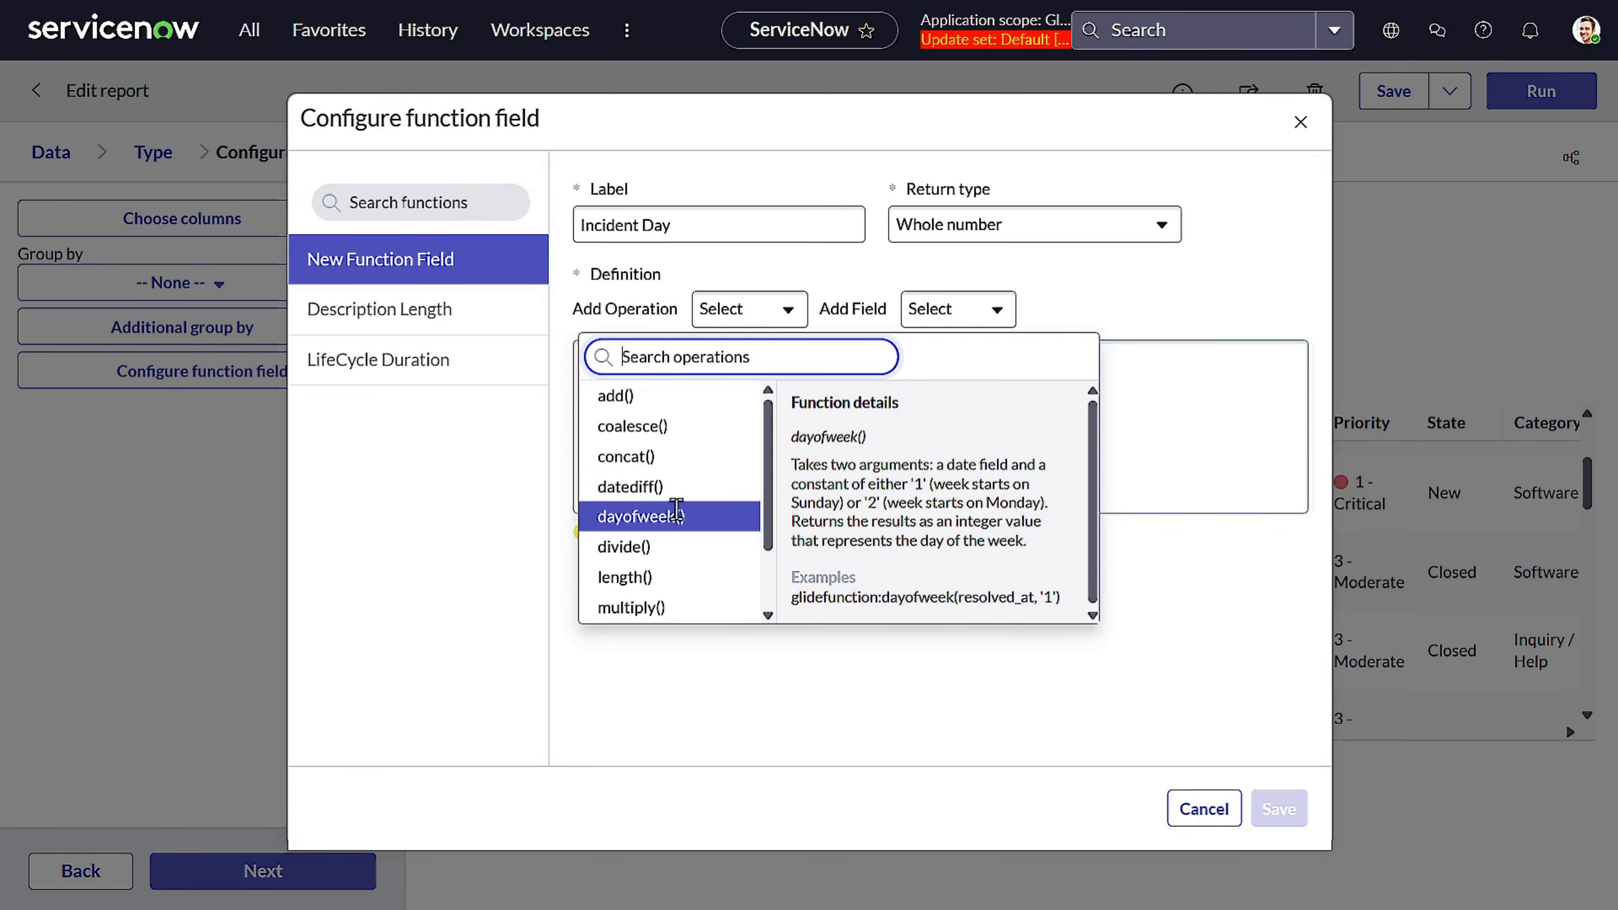
pyautogui.click(926, 310)
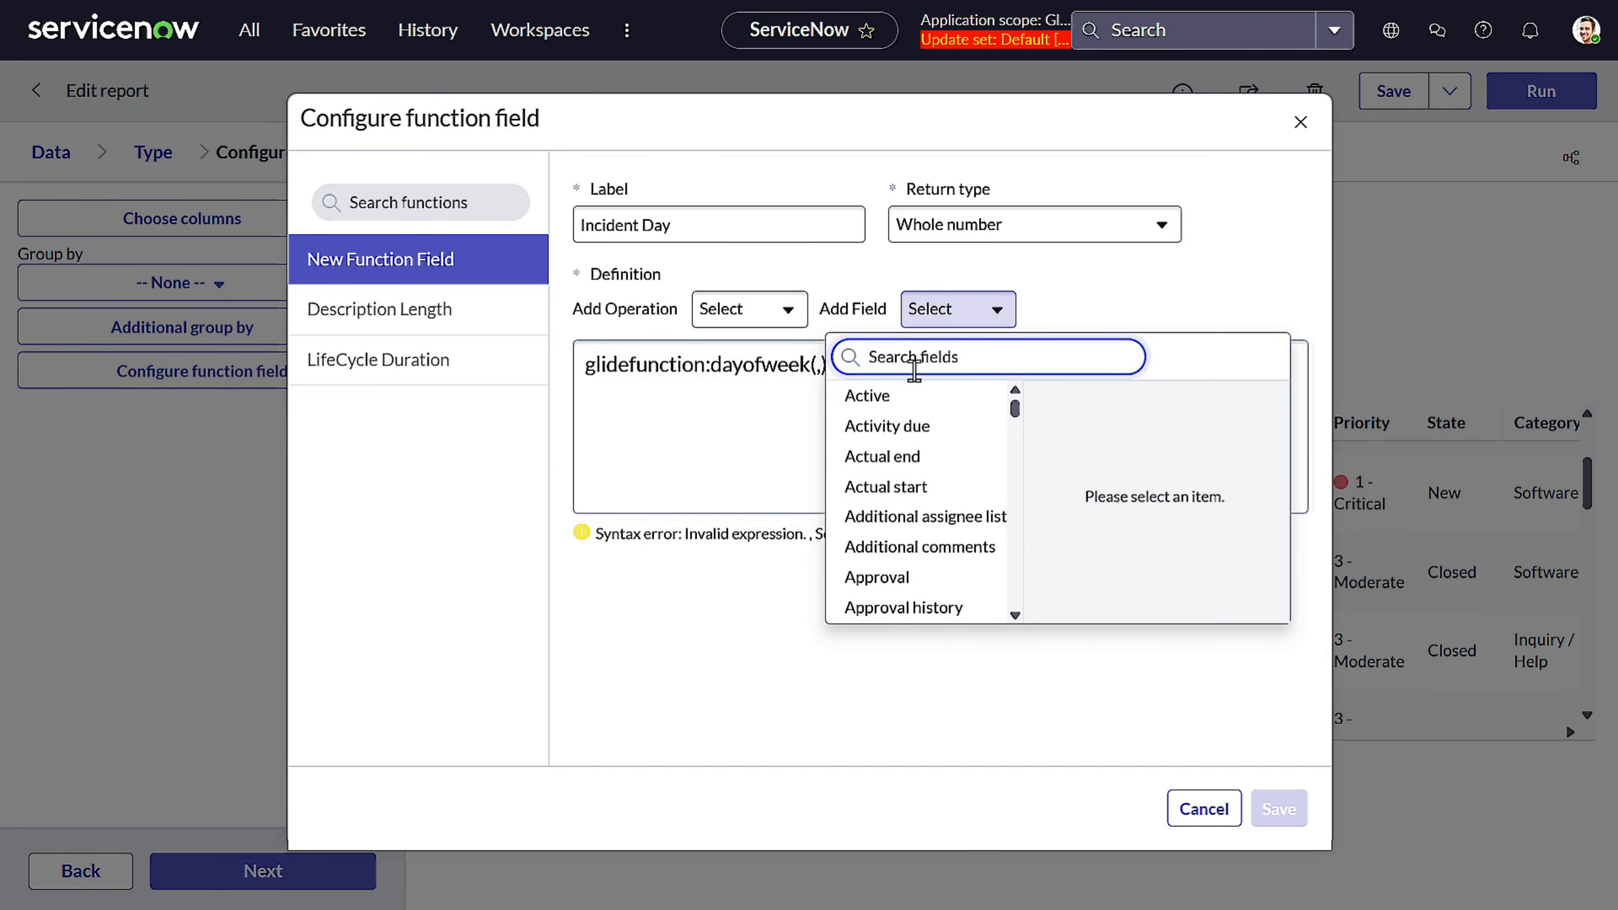
pyautogui.scroll(-3, 908, 426)
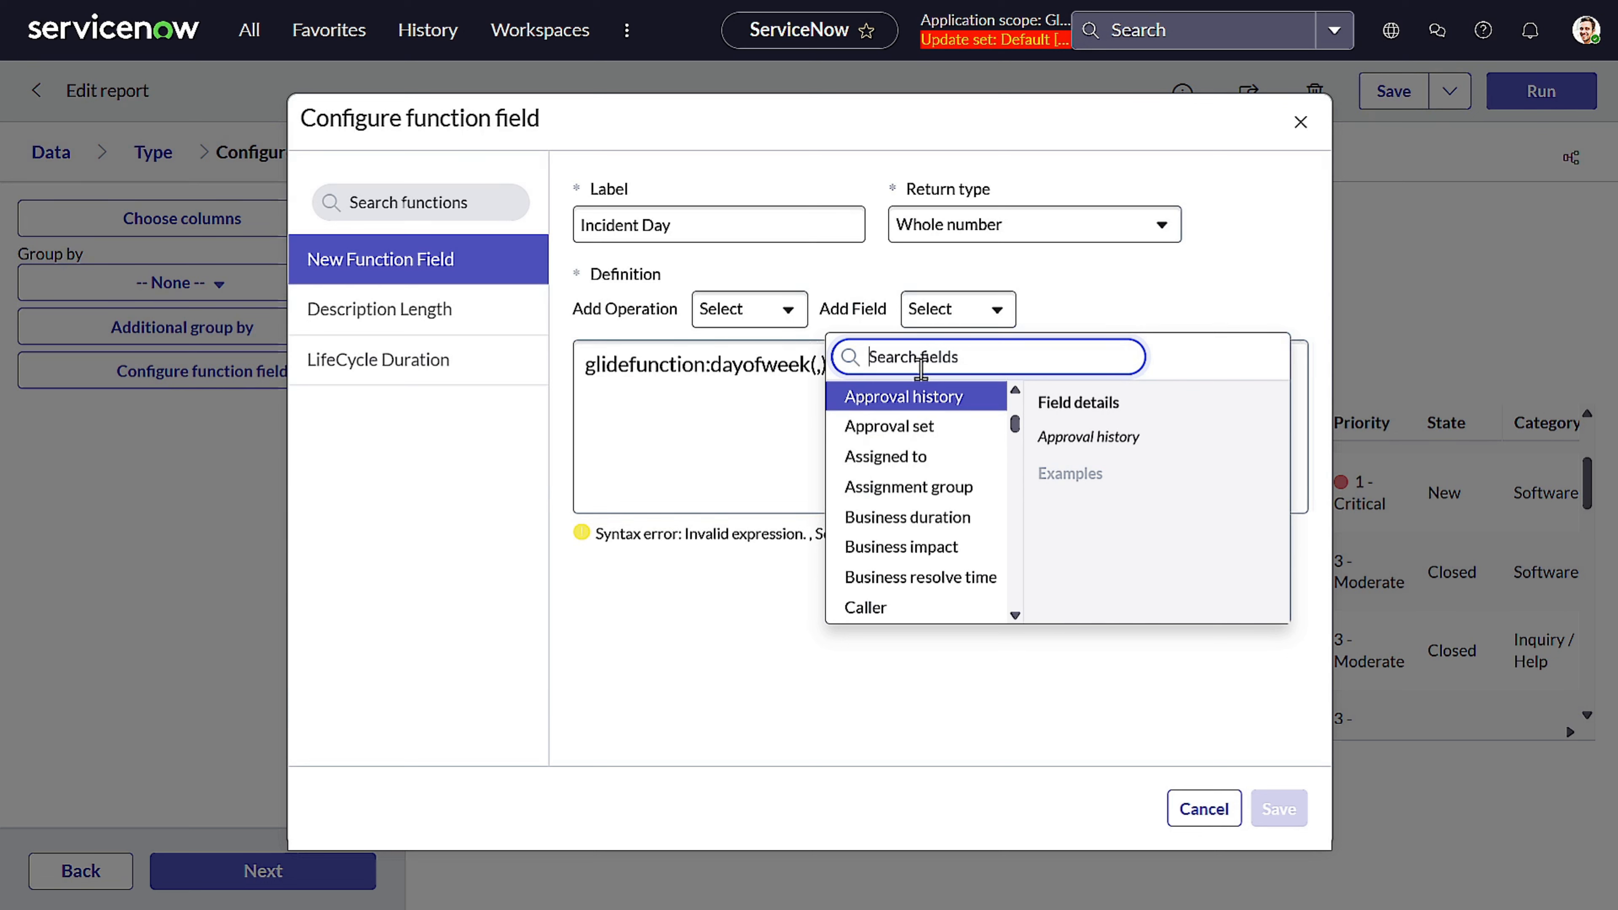
pyautogui.write('creat')
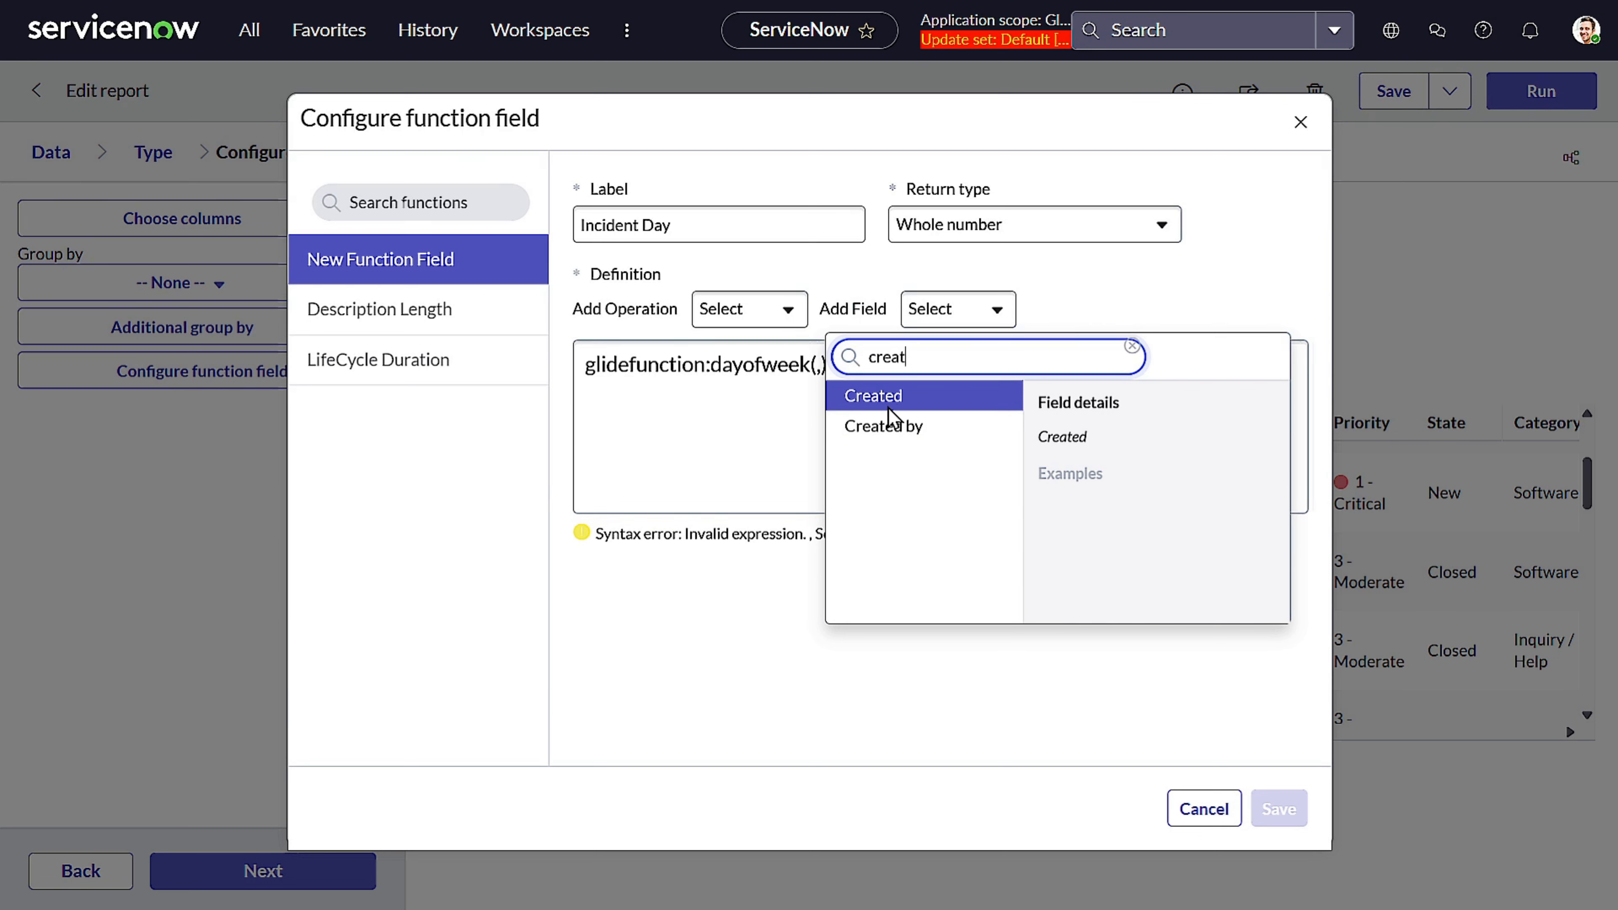
pyautogui.click(887, 405)
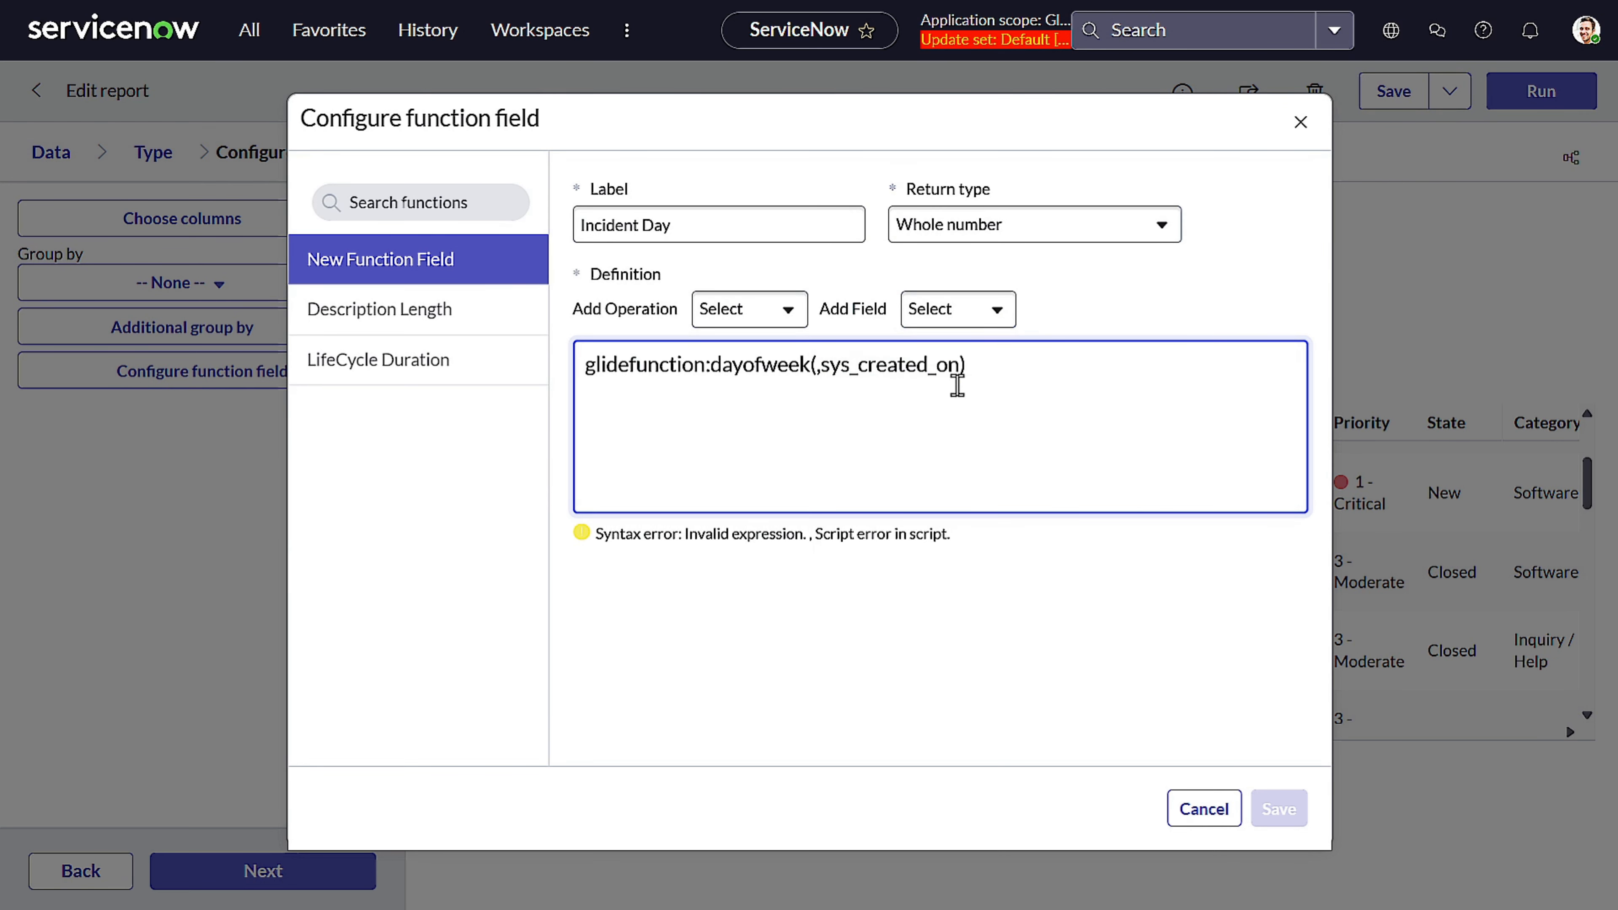
pyautogui.write(',2')
pyautogui.click(1019, 620)
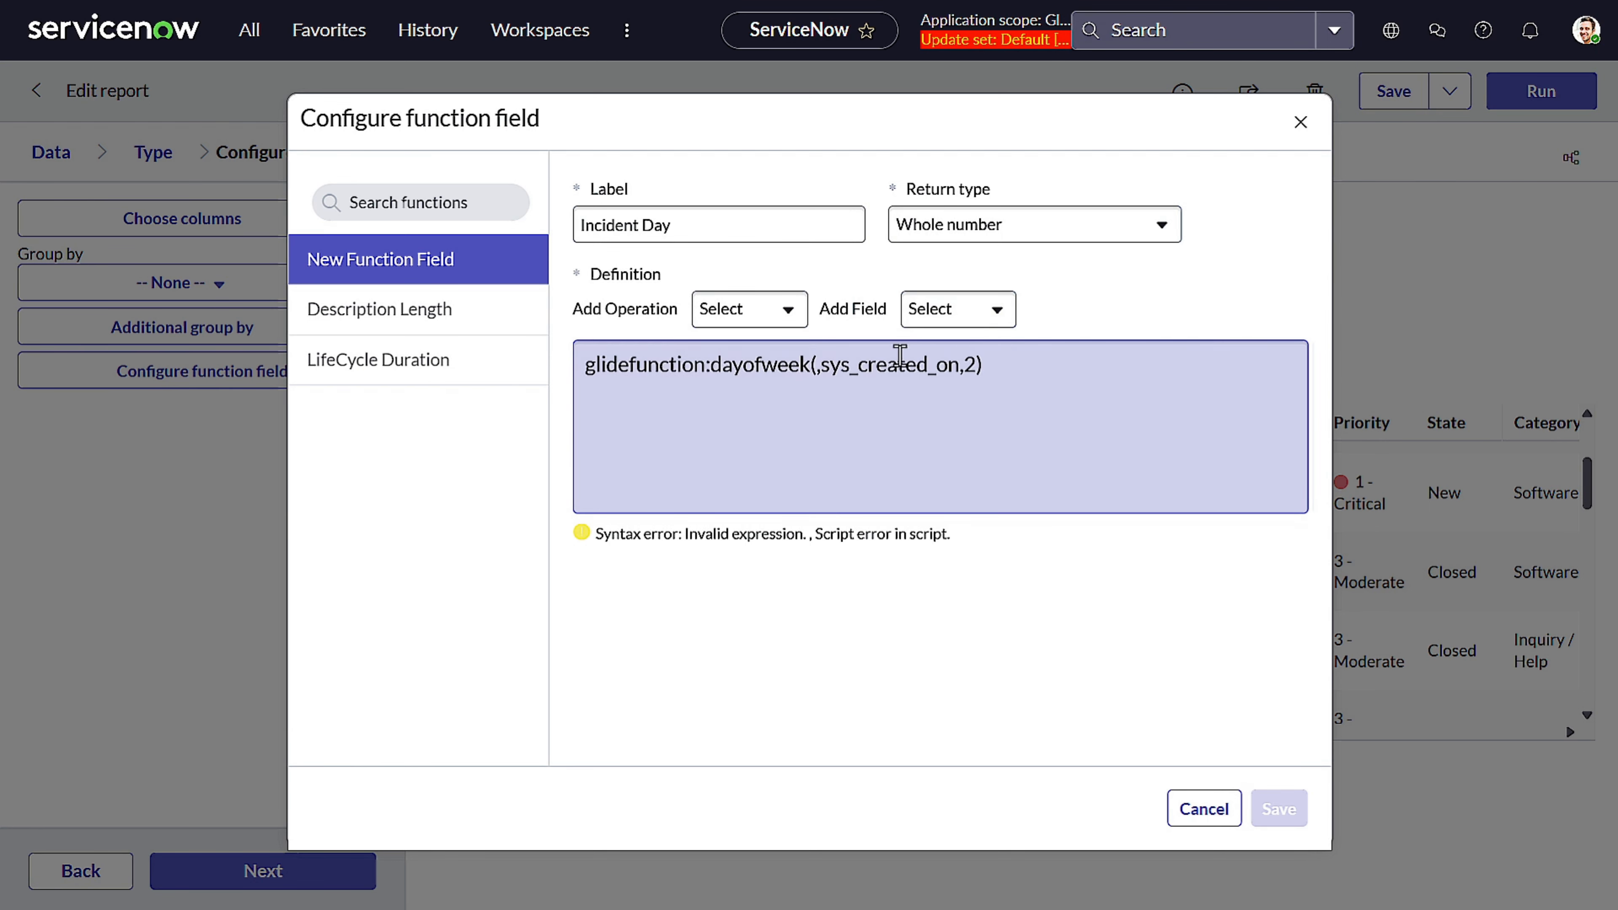
# Remove the stray comma before sys_created_on in the definition and save the Incident Day function field
pyautogui.click(820, 365)
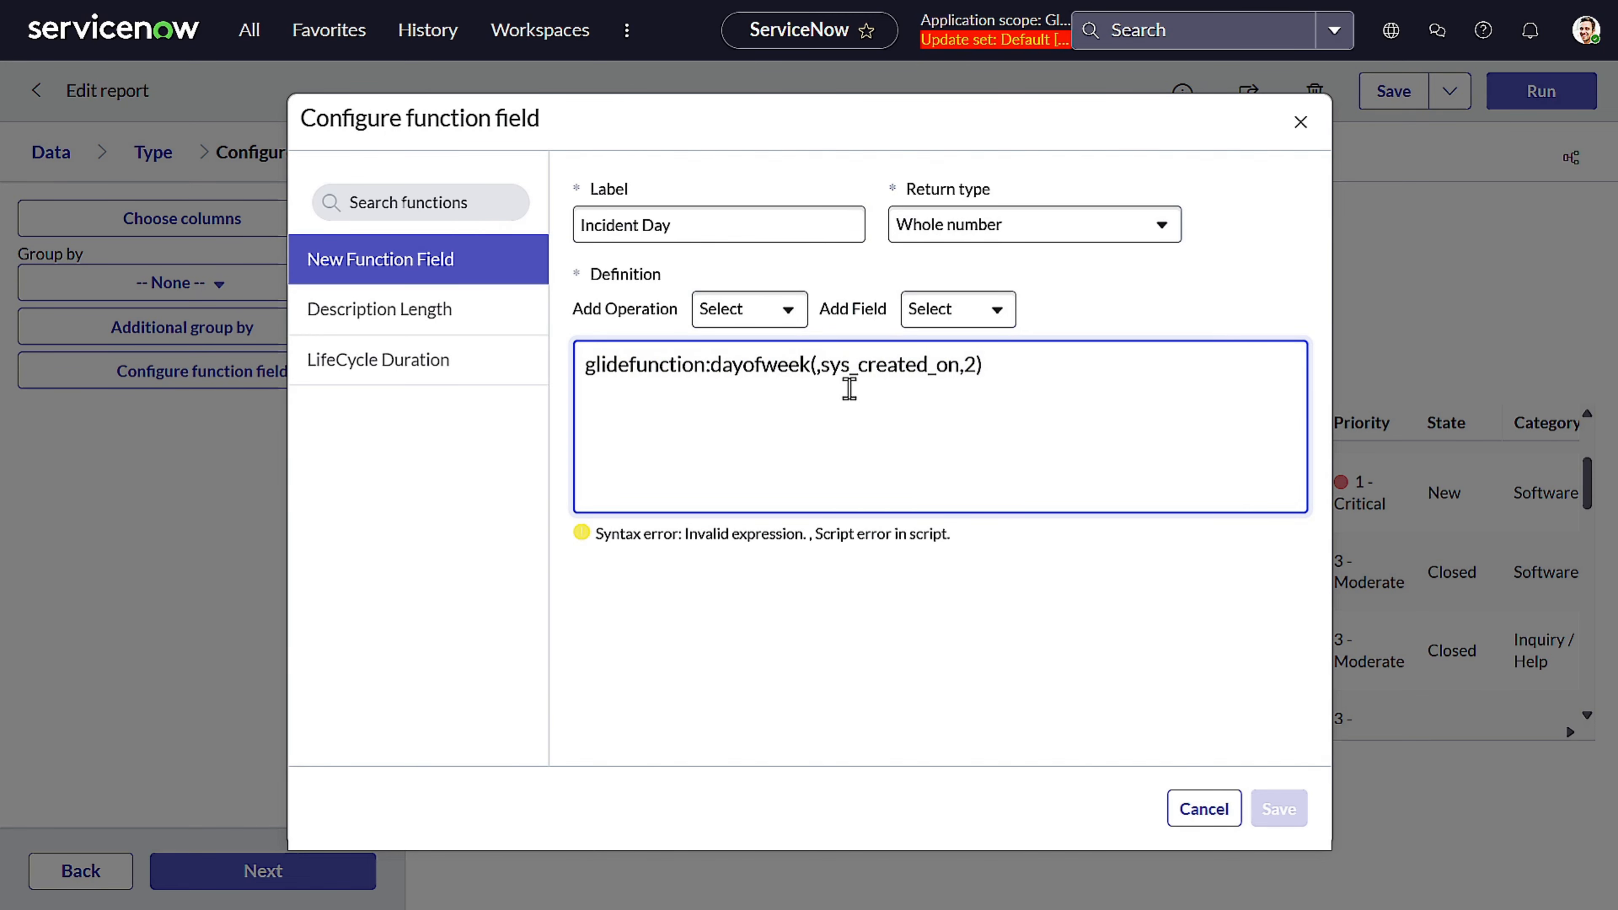
pyautogui.press('Delete')
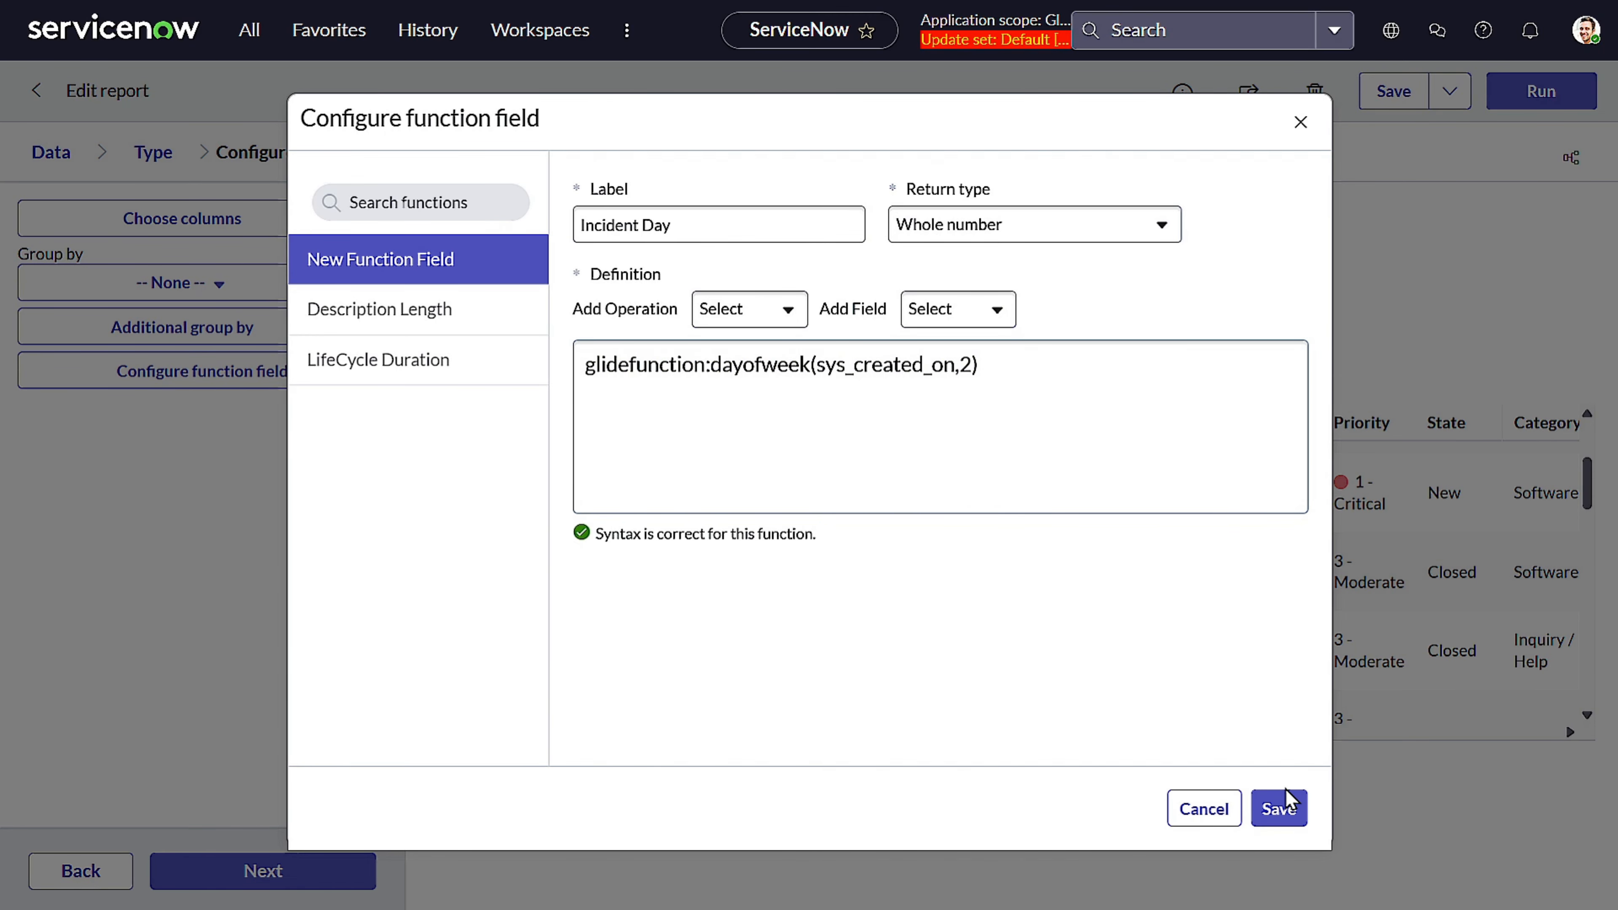
pyautogui.click(1279, 808)
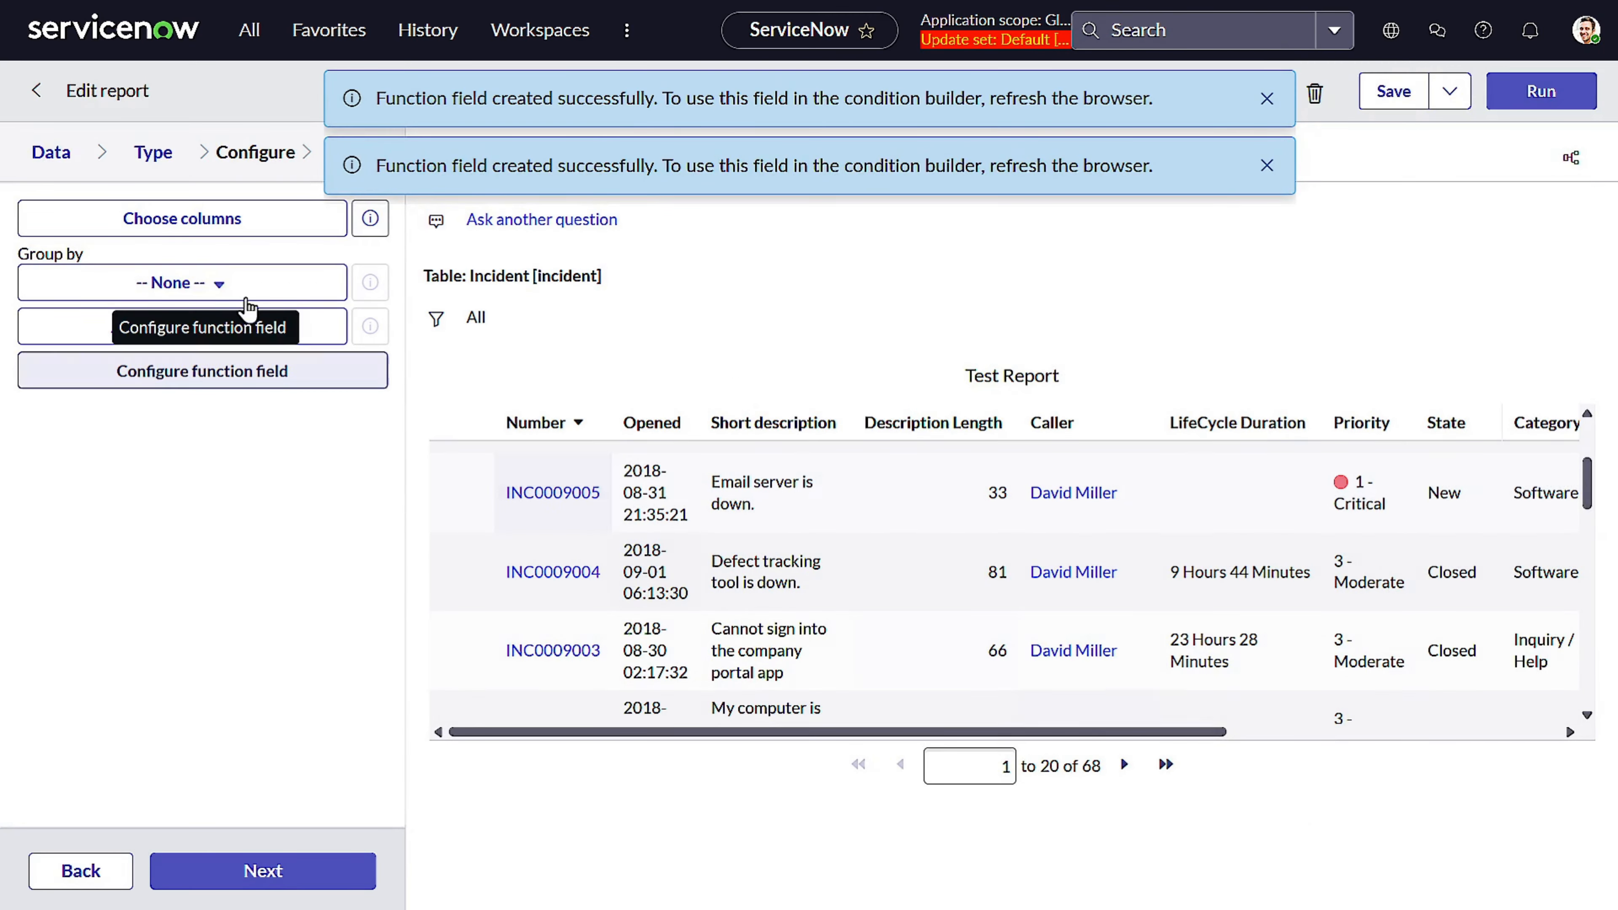
# Add the Incident Day column to the report's selected columns, placed right after Caller
pyautogui.click(289, 225)
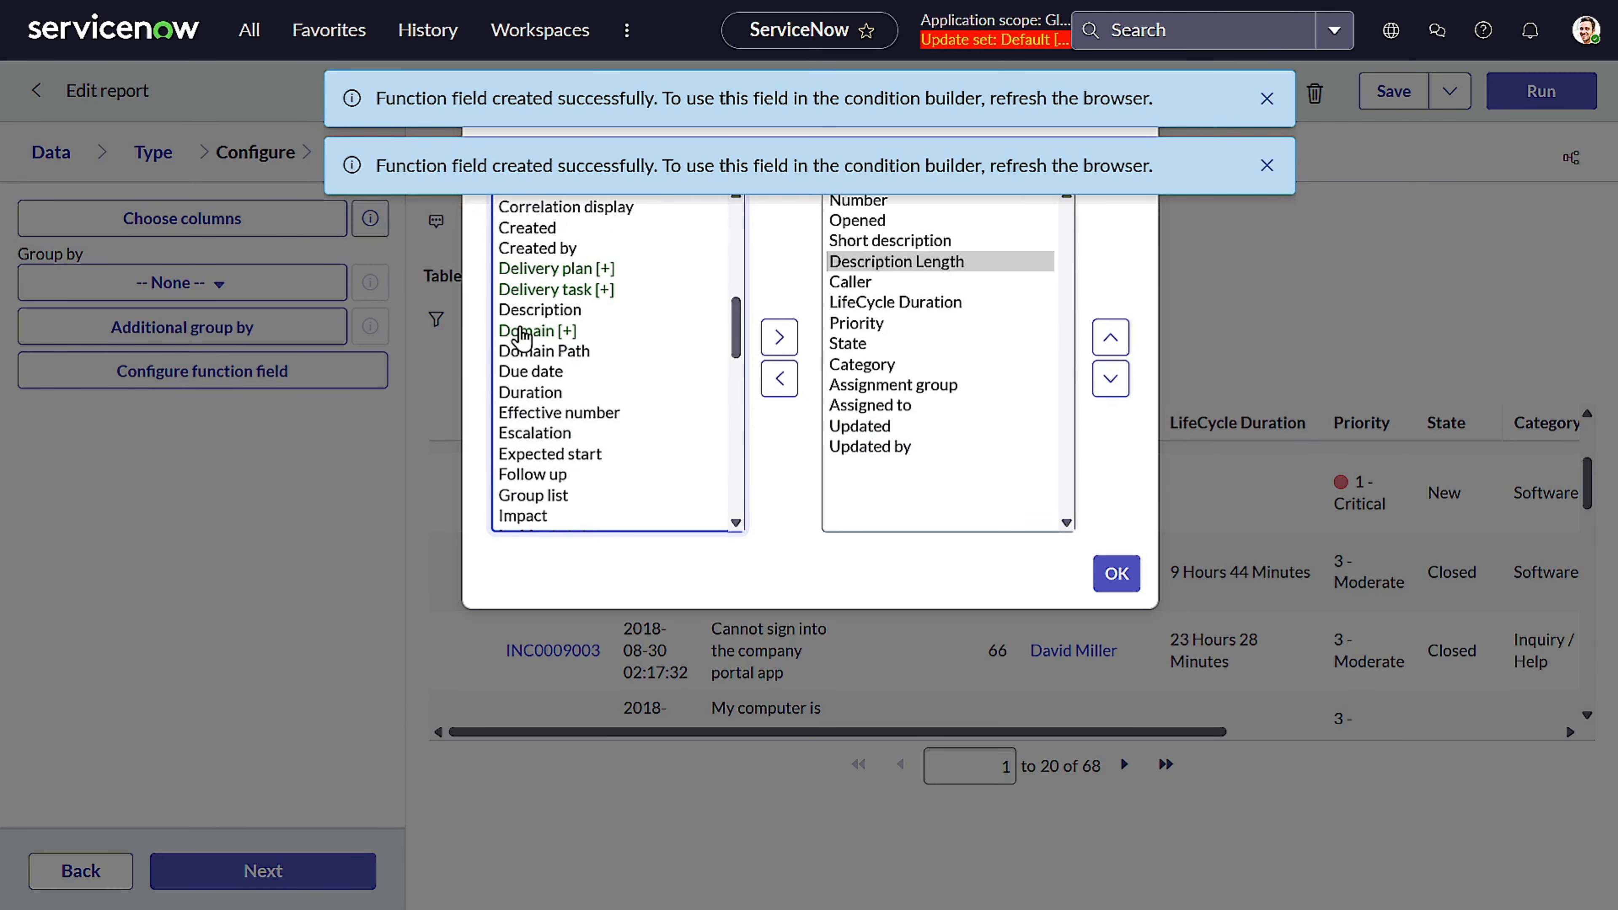
pyautogui.scroll(10, 576, 331)
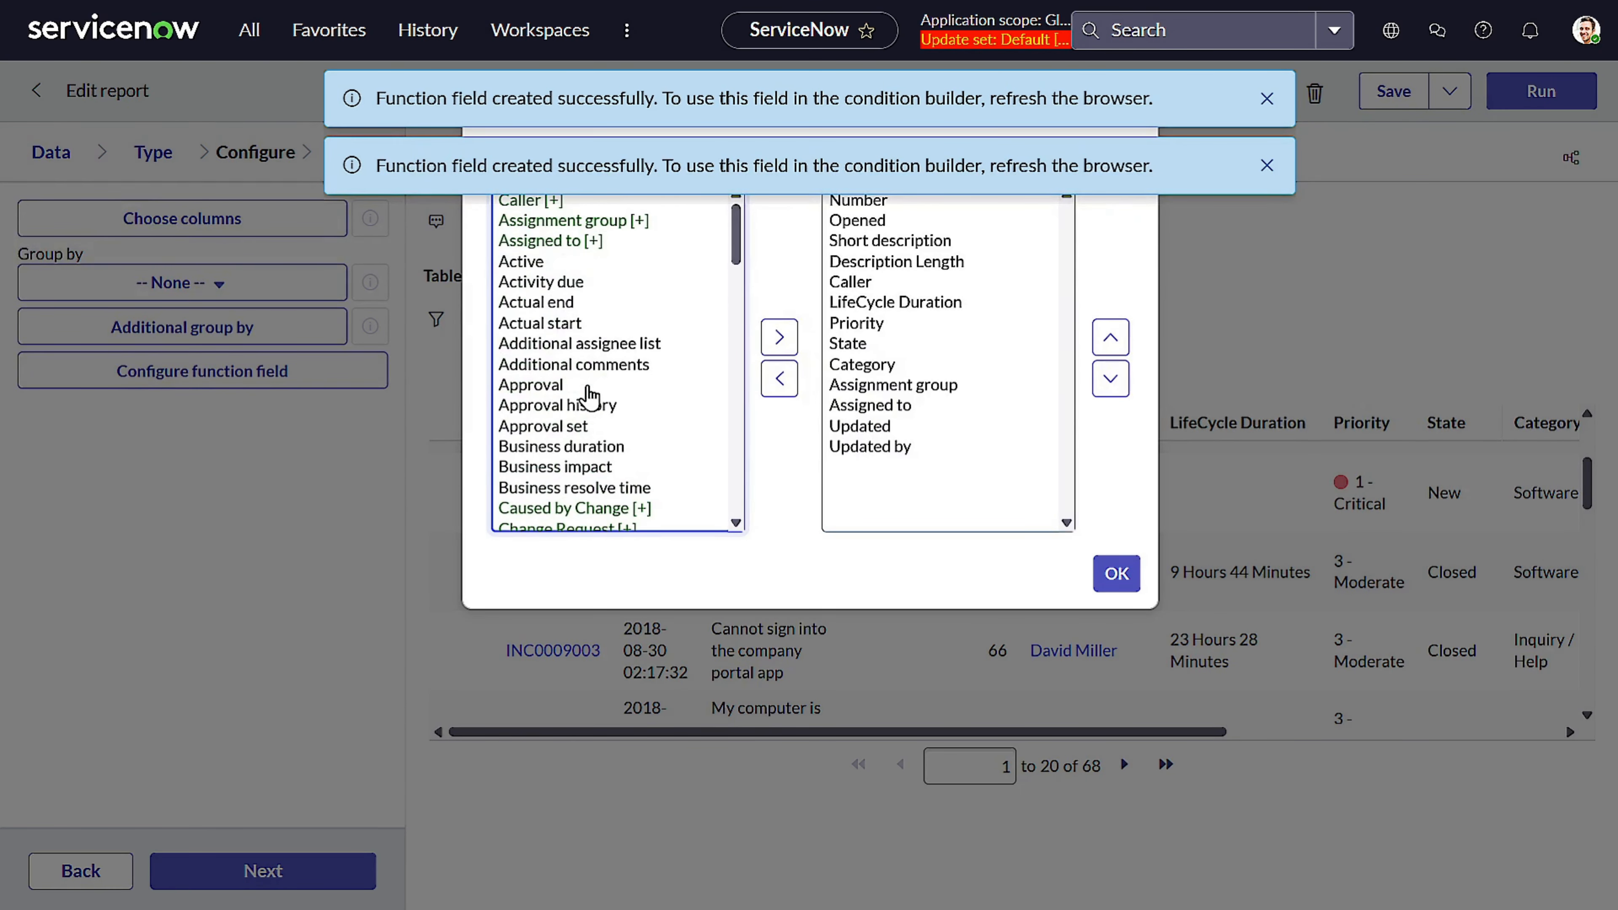
pyautogui.scroll(-3, 590, 396)
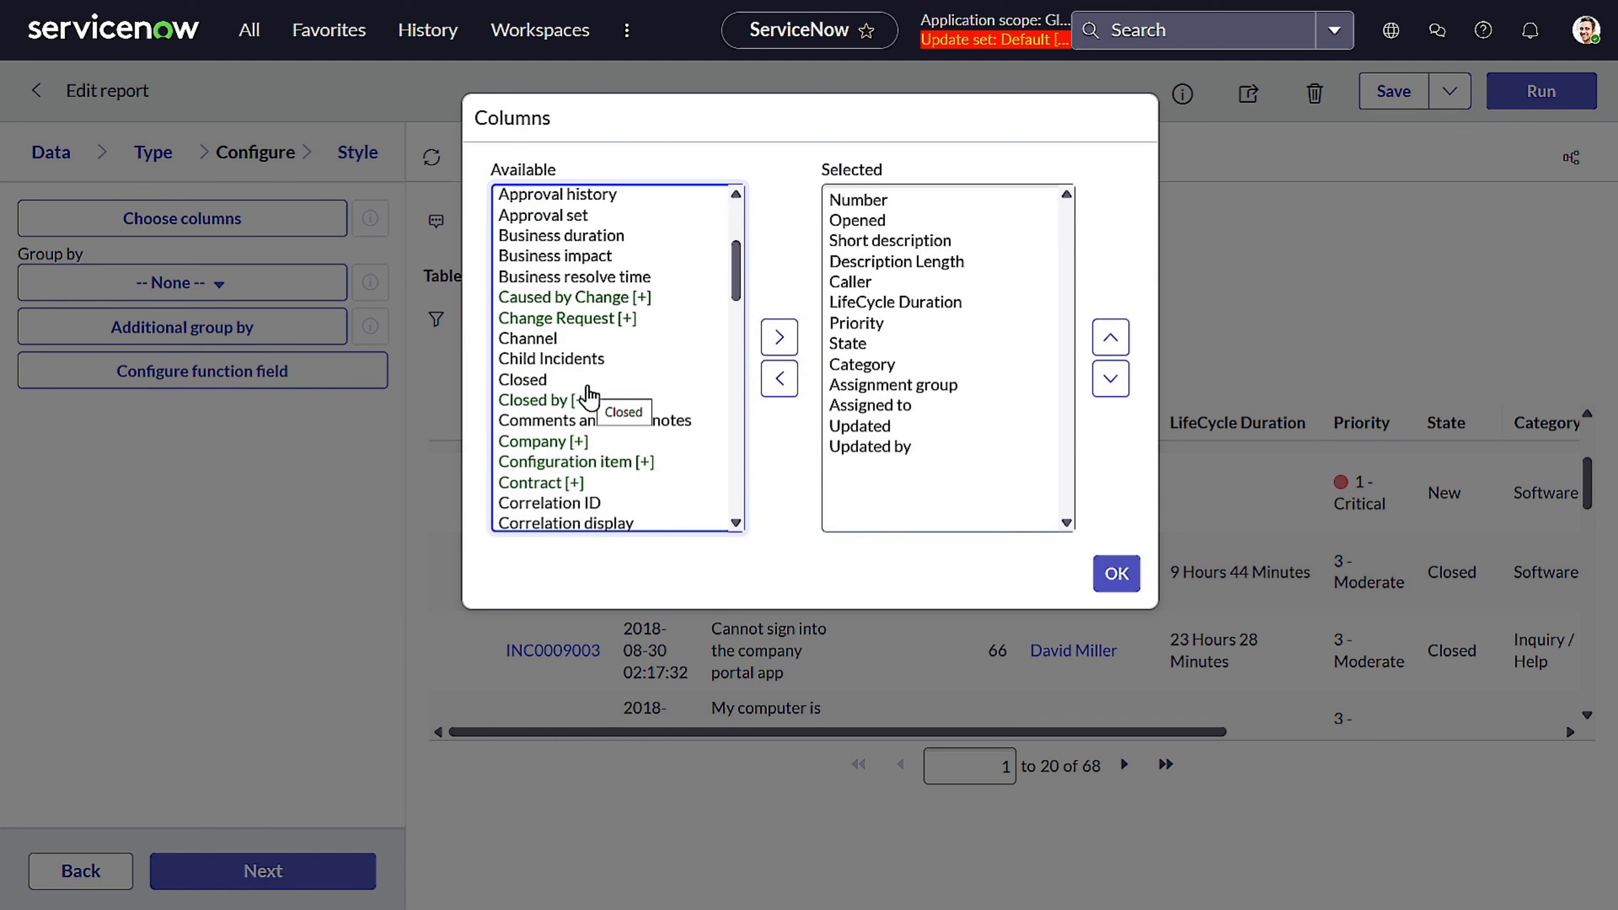
pyautogui.scroll(-6, 589, 396)
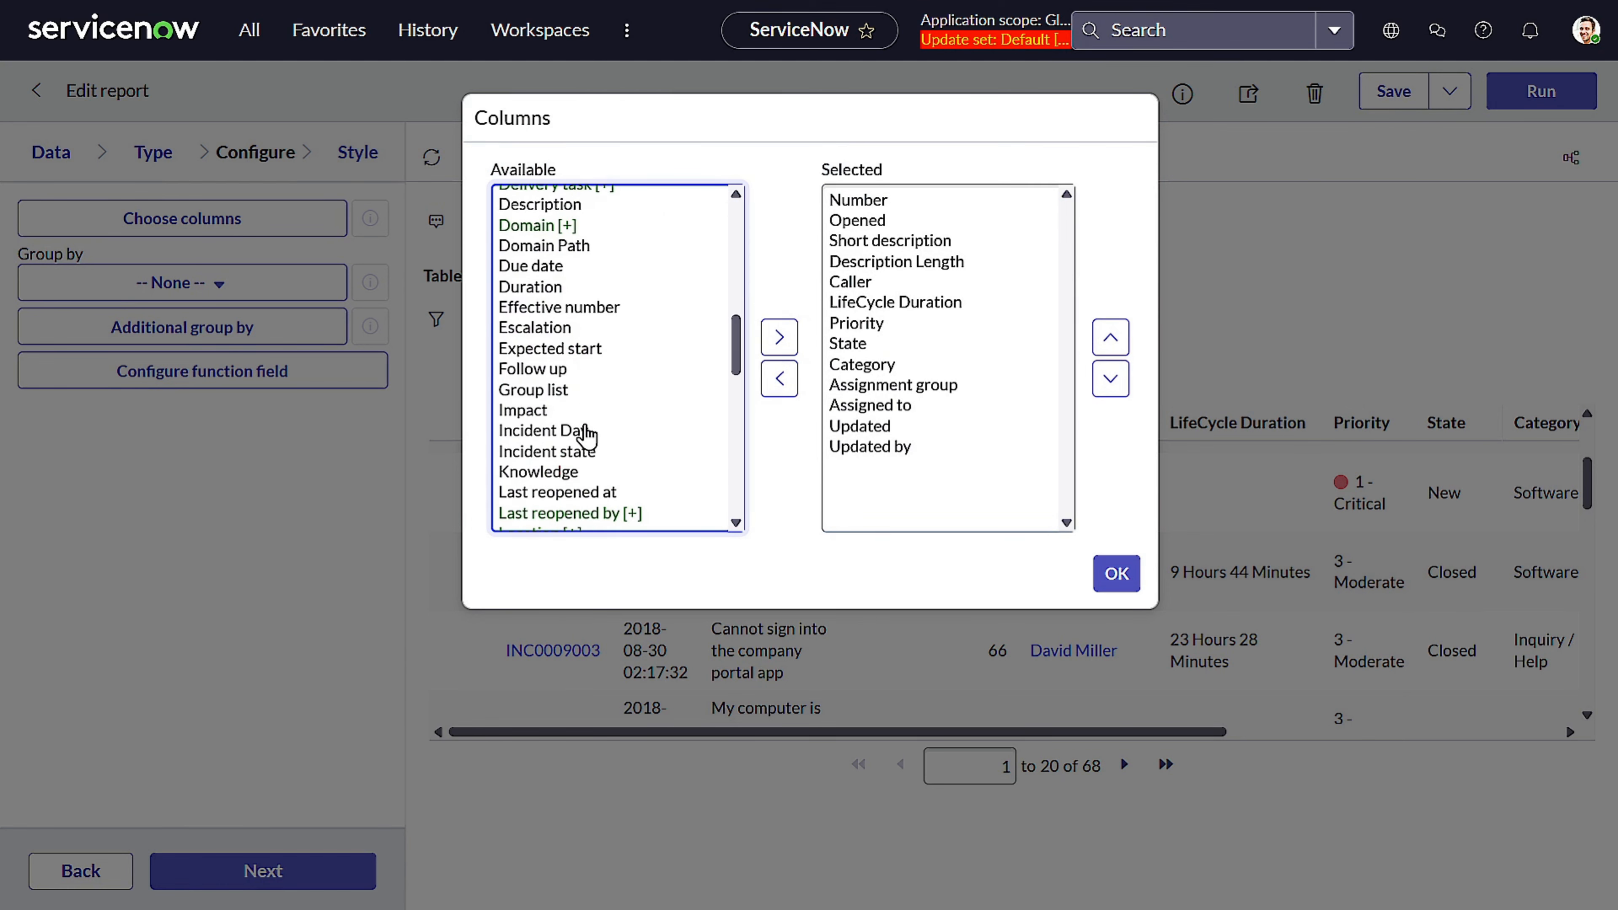
pyautogui.click(587, 430)
pyautogui.click(778, 337)
pyautogui.click(1112, 336)
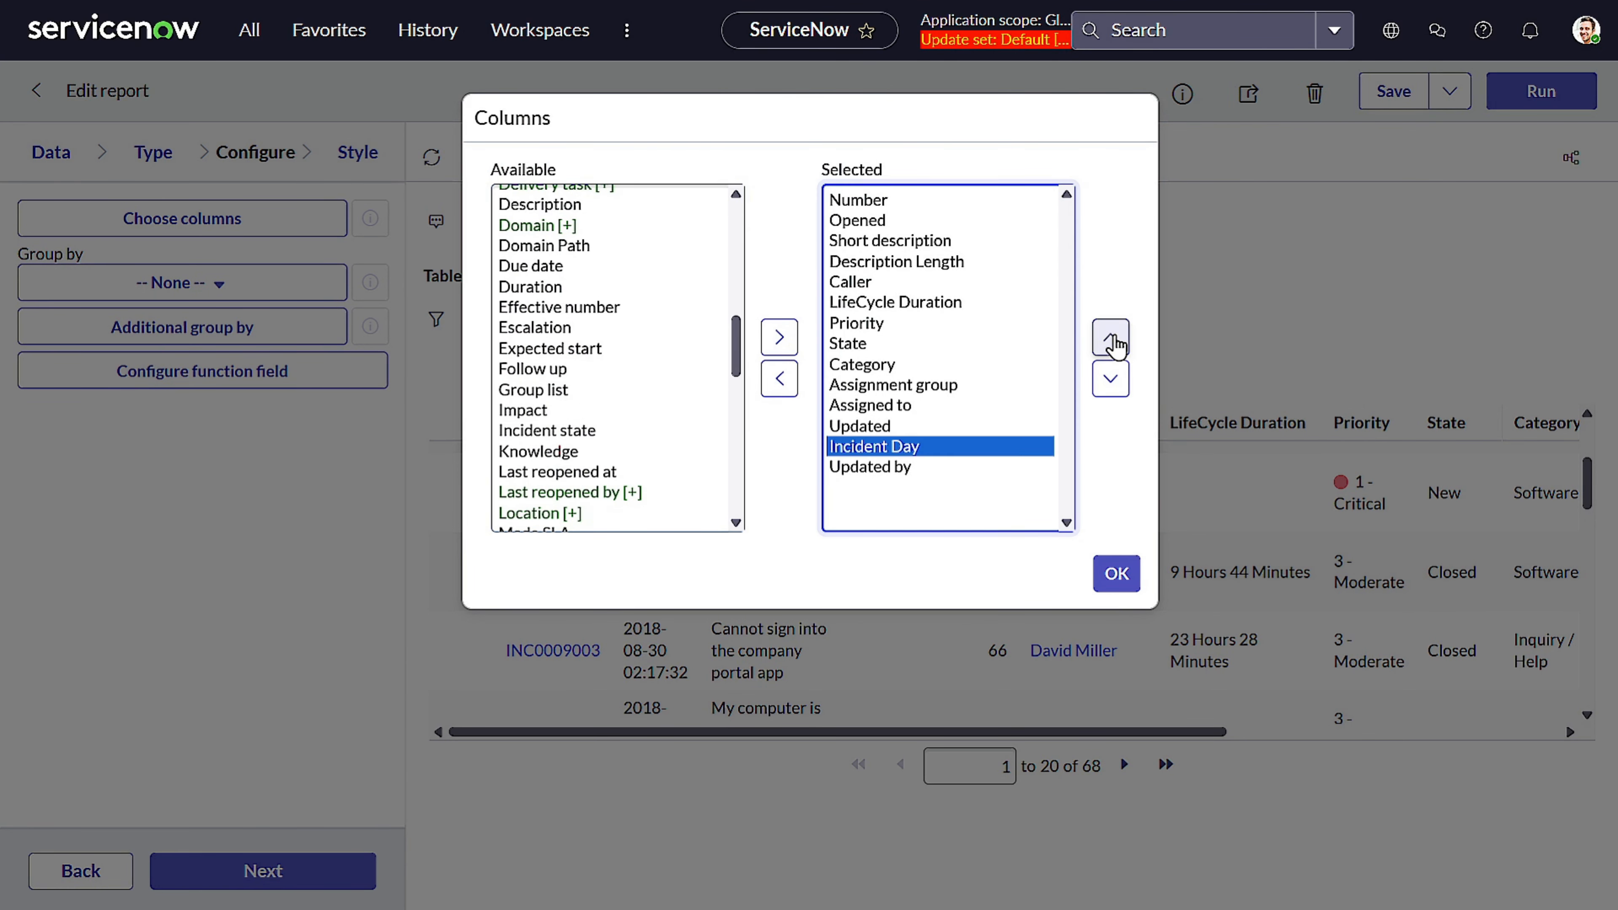
pyautogui.click(1112, 336)
pyautogui.click(1111, 337)
pyautogui.click(1112, 336)
pyautogui.click(1111, 337)
pyautogui.click(1111, 337)
pyautogui.click(1111, 337)
pyautogui.click(1111, 337)
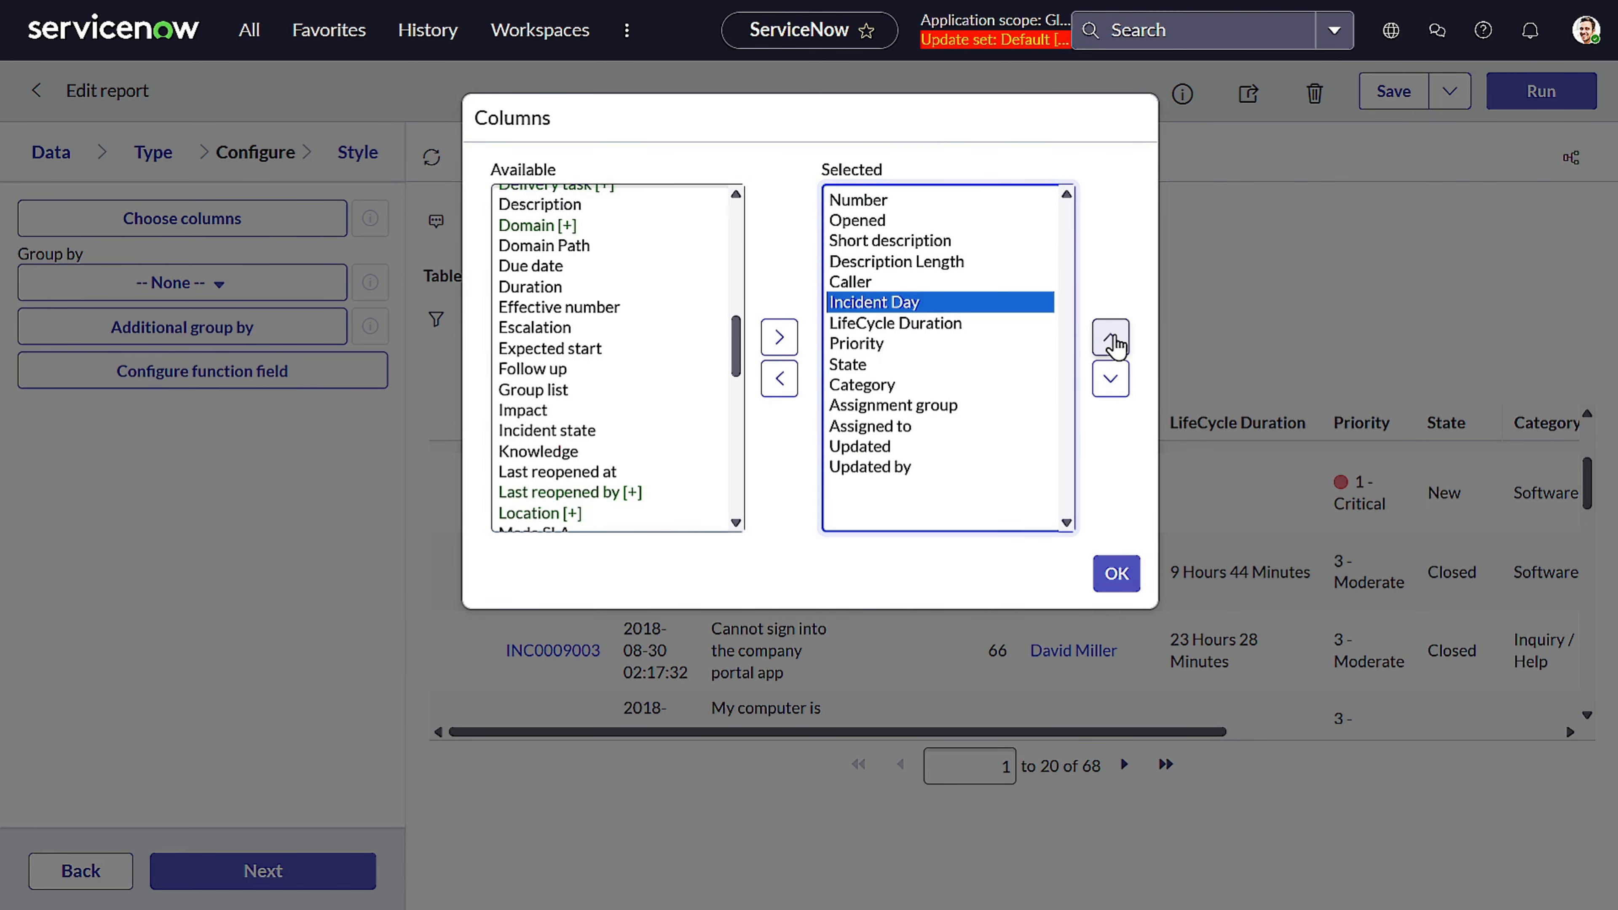
pyautogui.click(1116, 573)
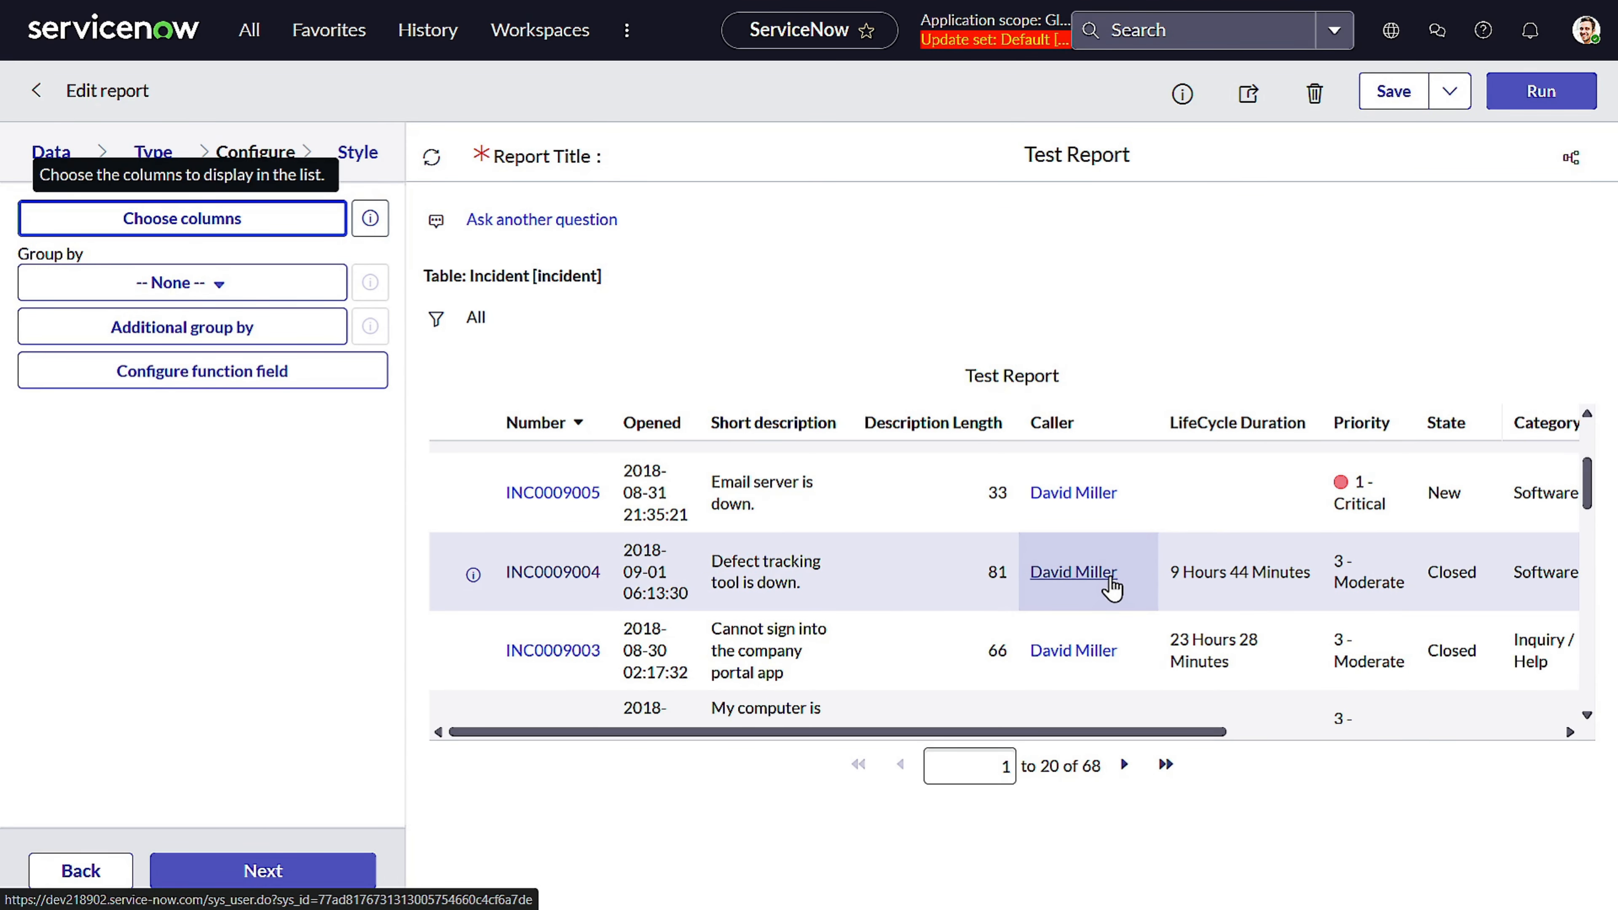
# Run the report and scroll through the rows to review the Incident Day column
pyautogui.click(1528, 108)
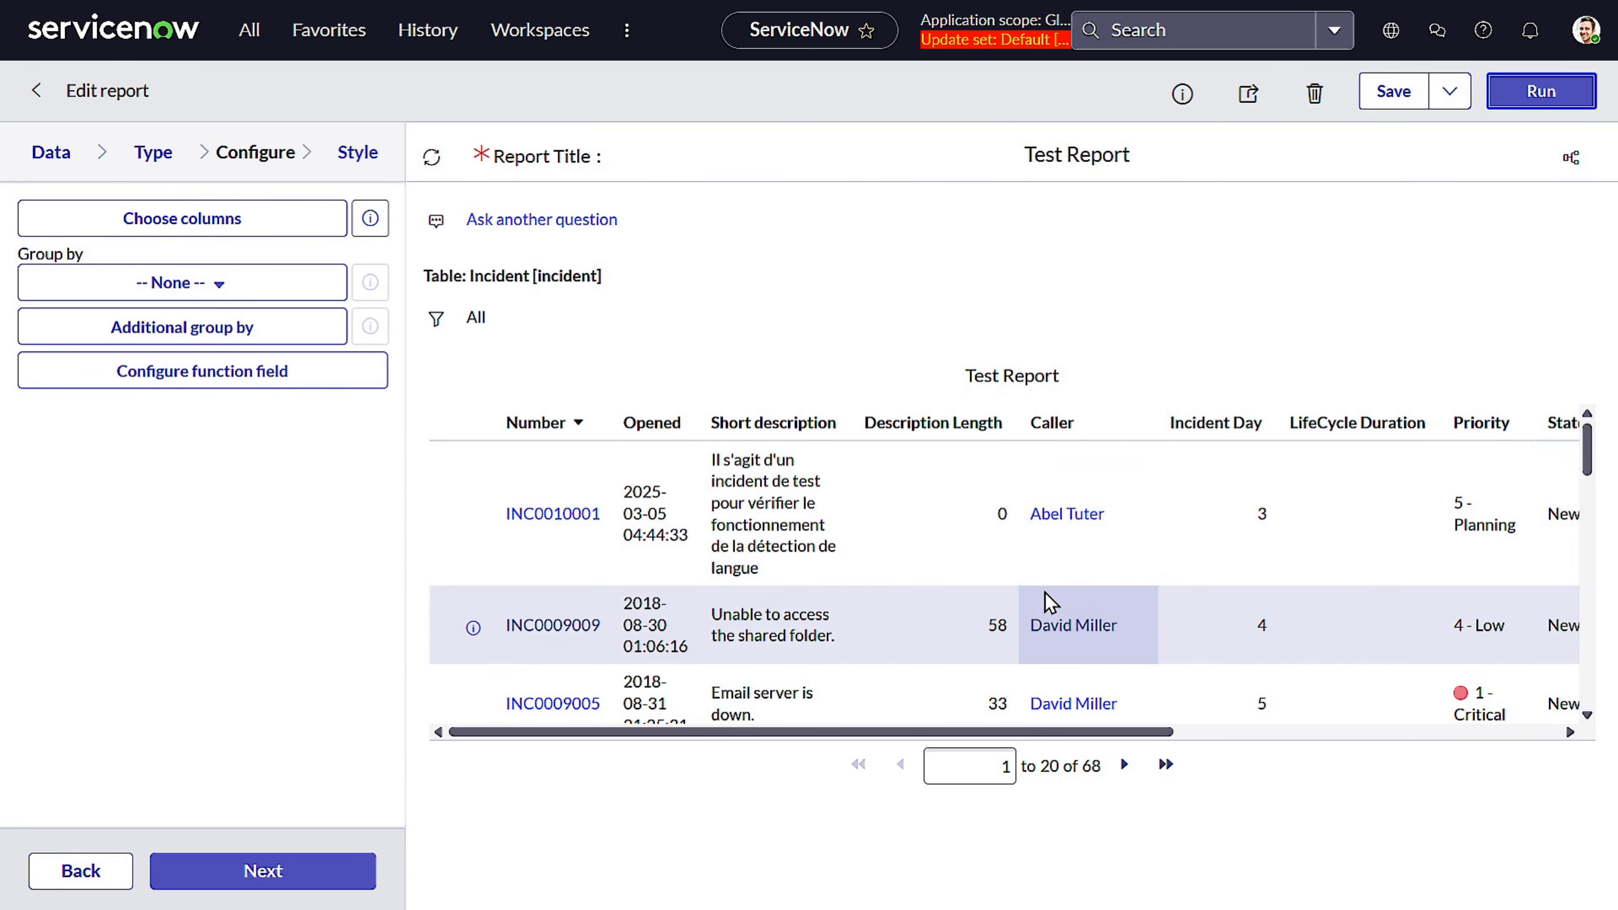
pyautogui.scroll(-3, 1218, 584)
pyautogui.scroll(-3, 1218, 583)
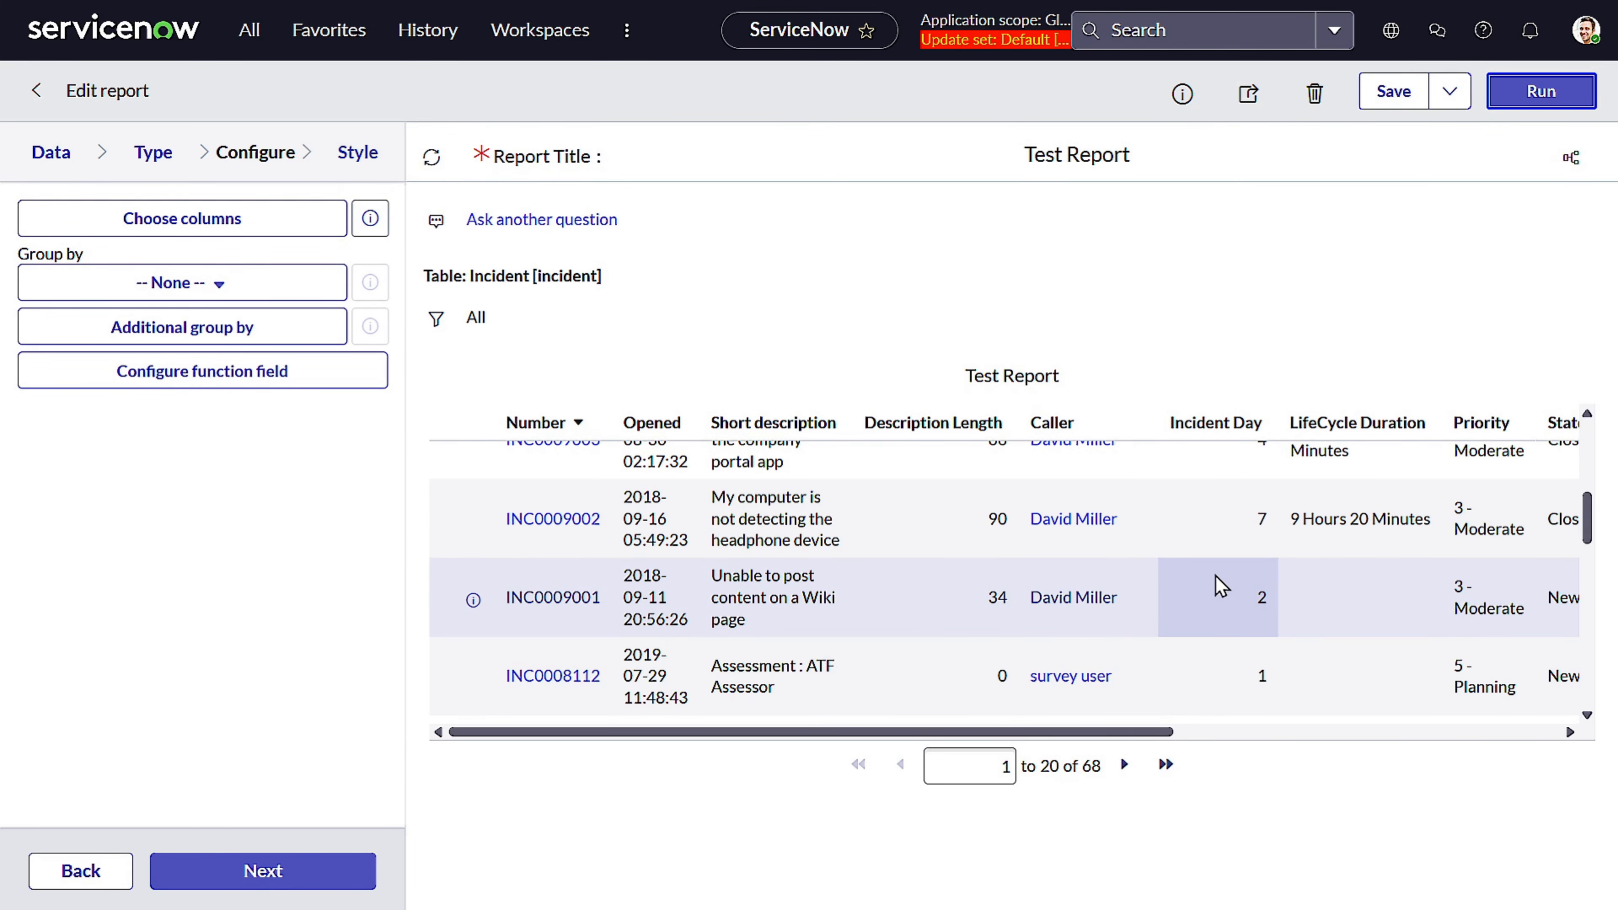
pyautogui.scroll(-10, 1219, 585)
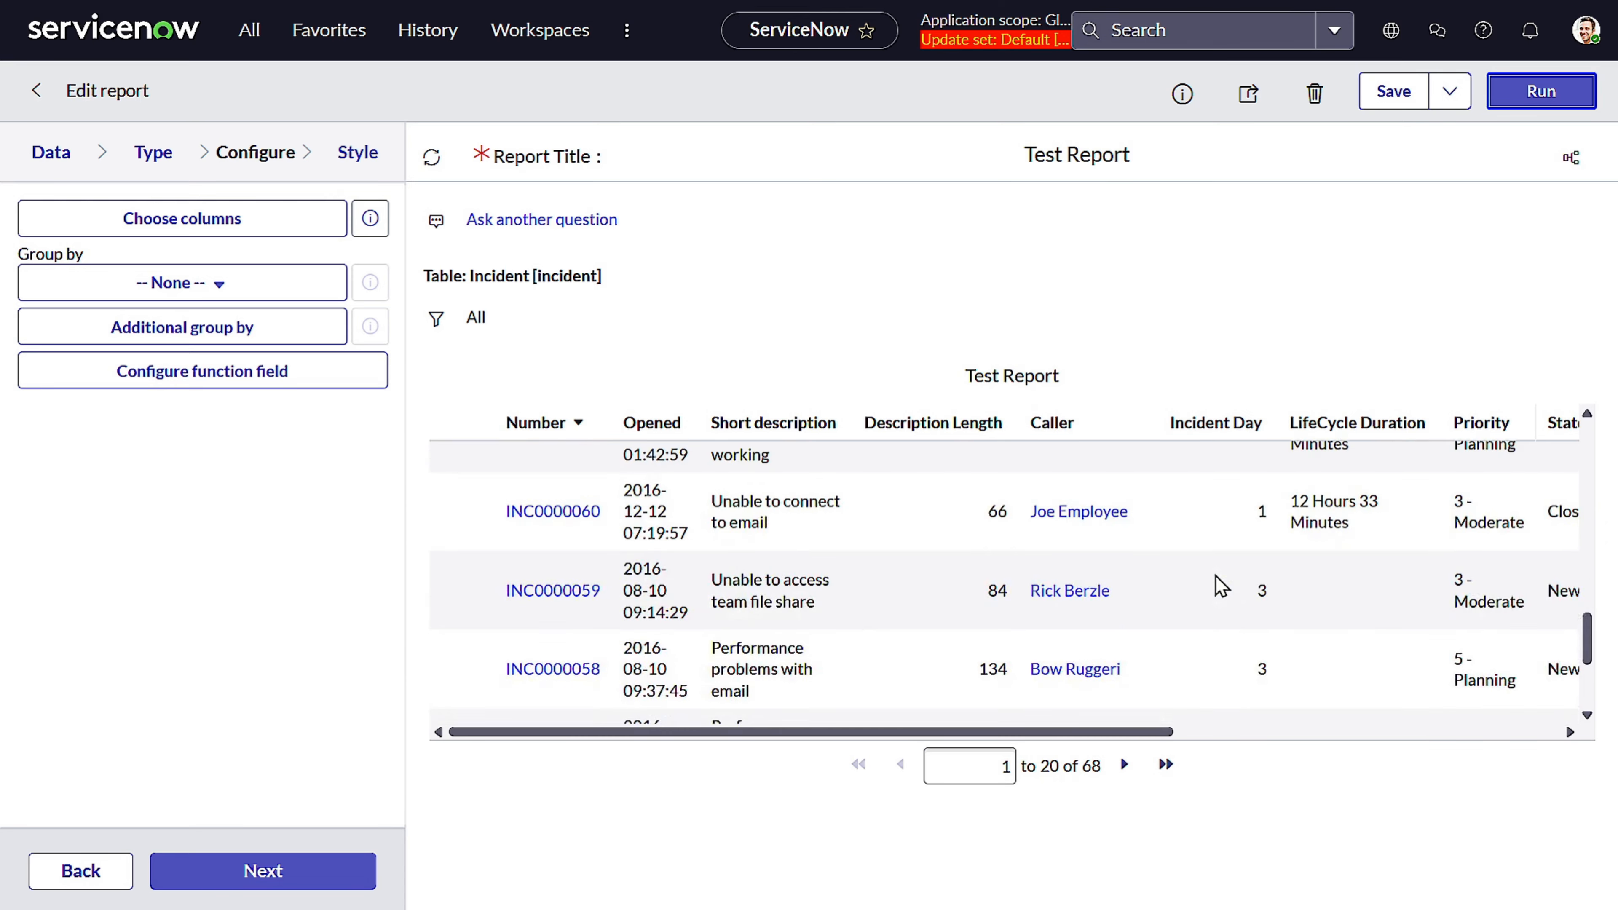
pyautogui.scroll(-2, 1219, 586)
pyautogui.scroll(4, 1218, 578)
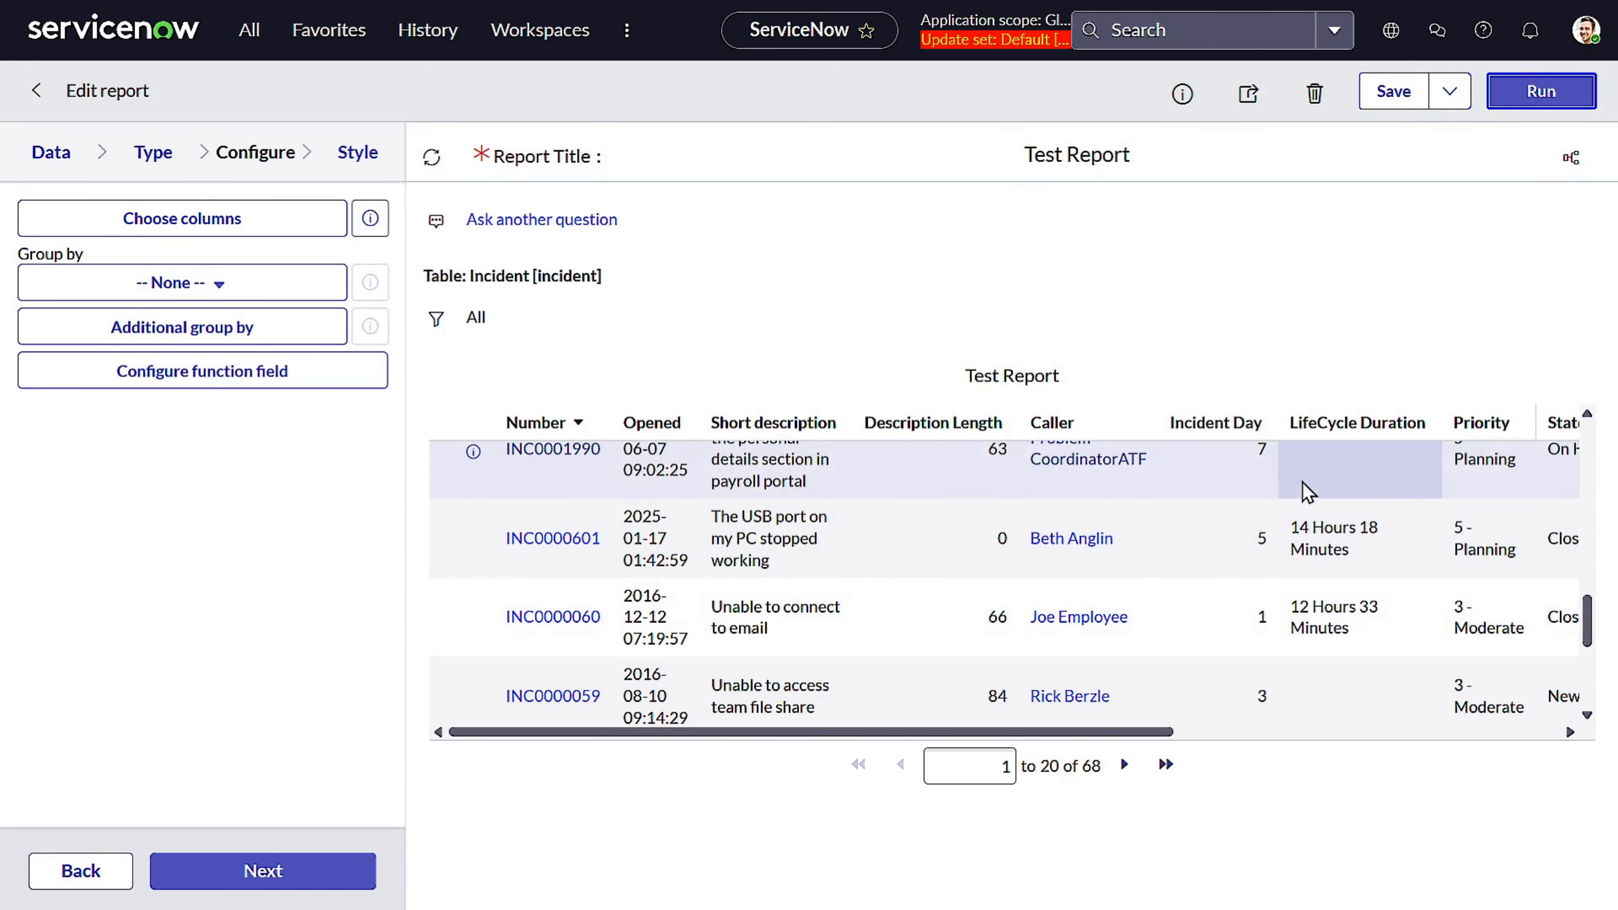
pyautogui.scroll(-5, 1246, 578)
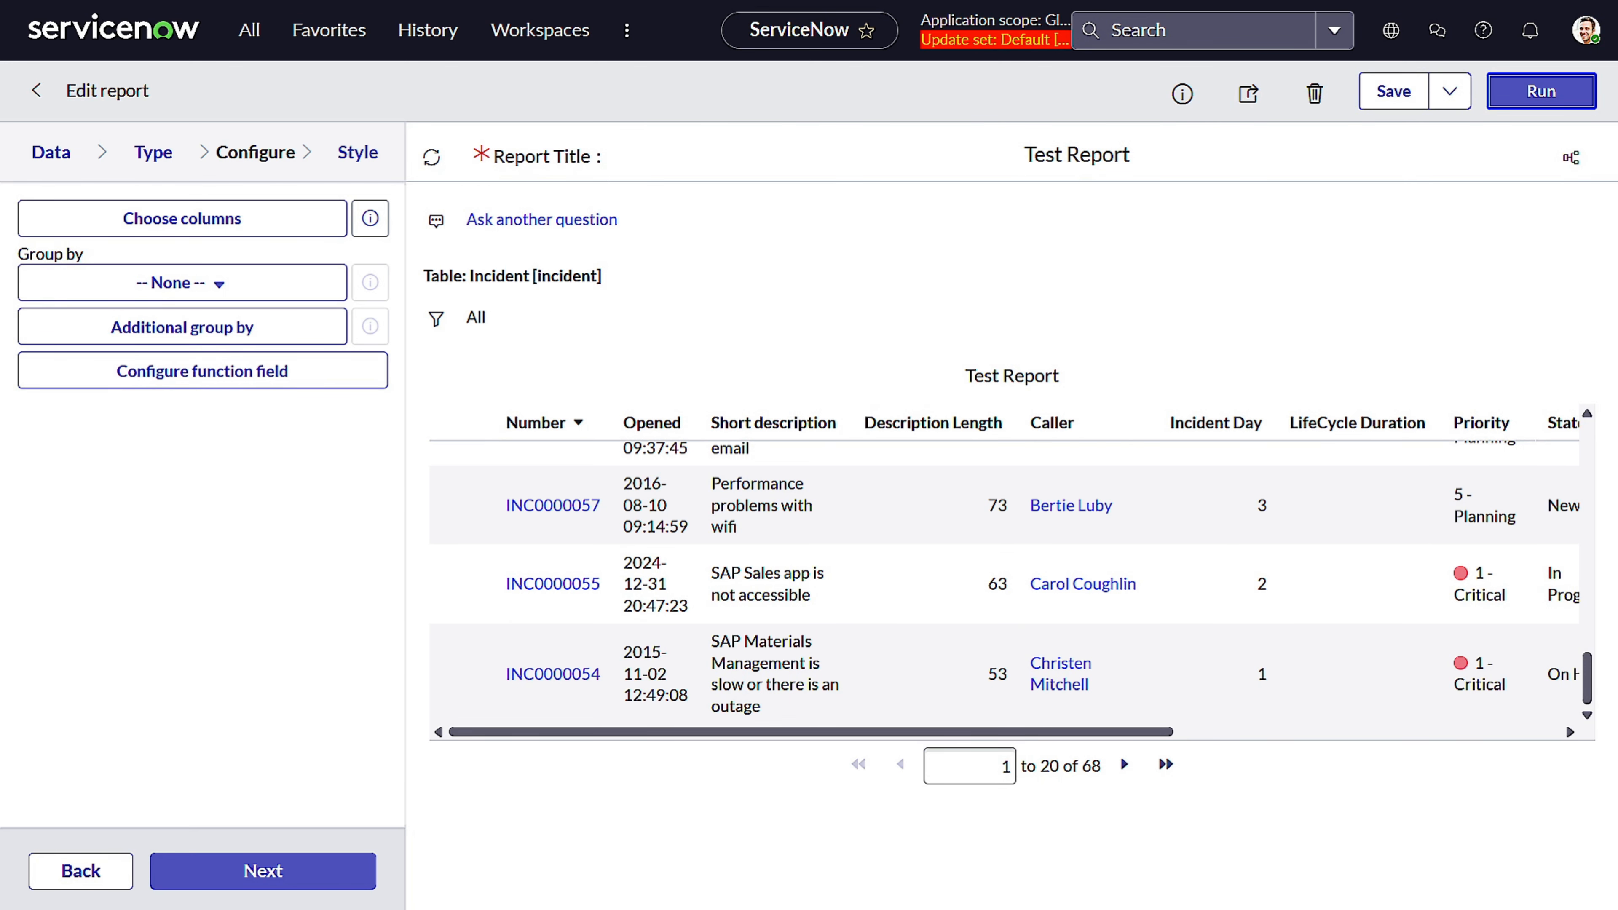
pyautogui.hotkey('alt', 'Tab')
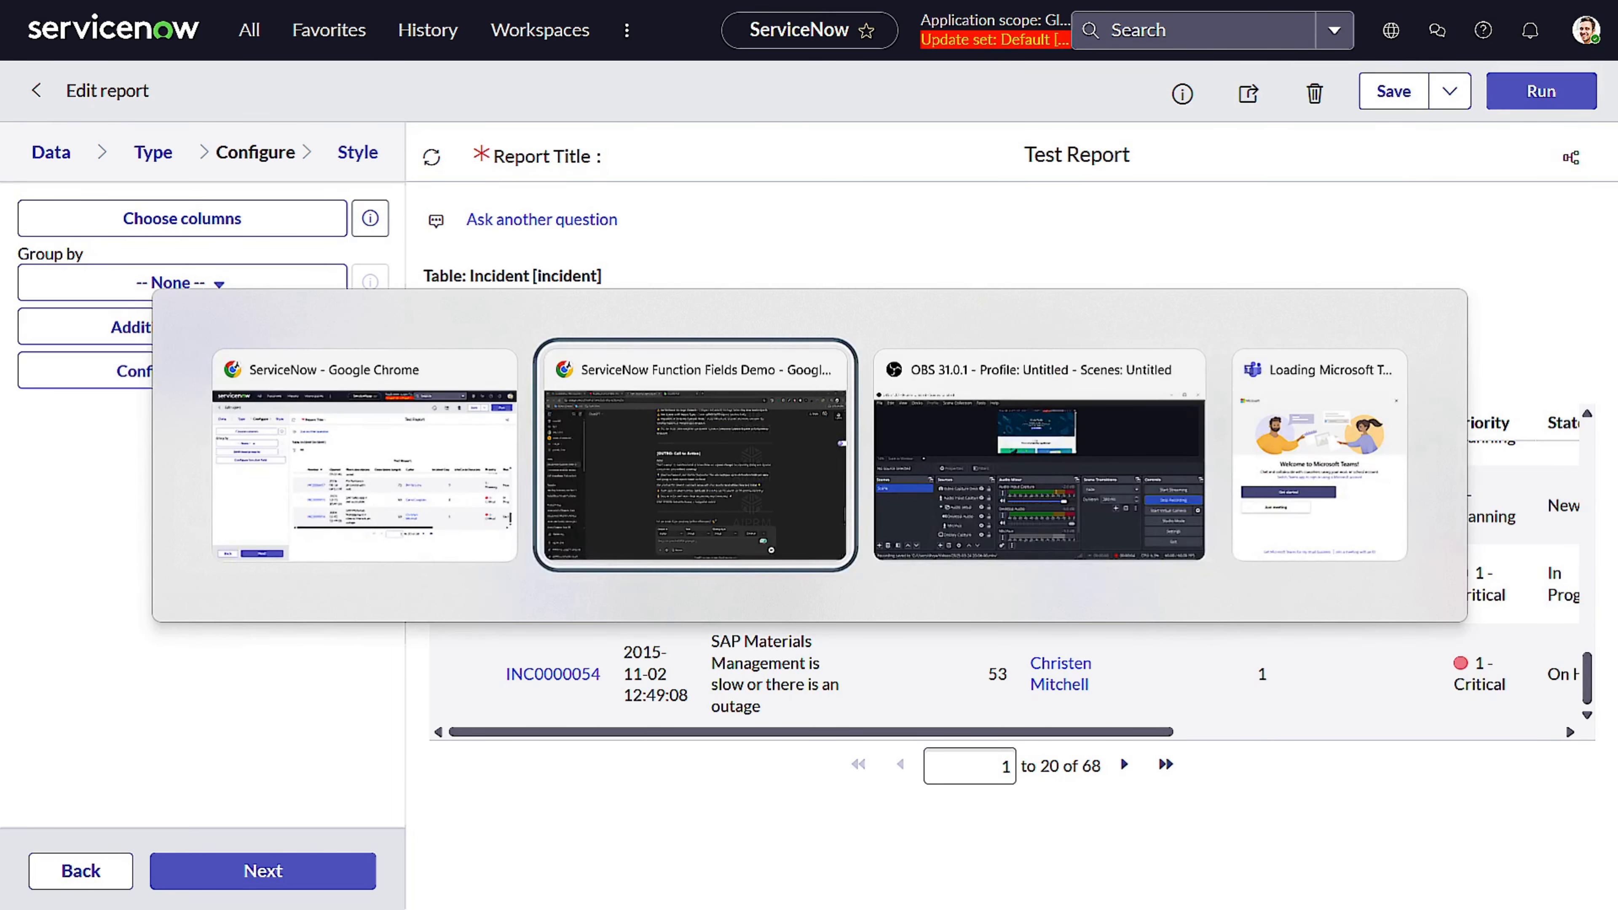